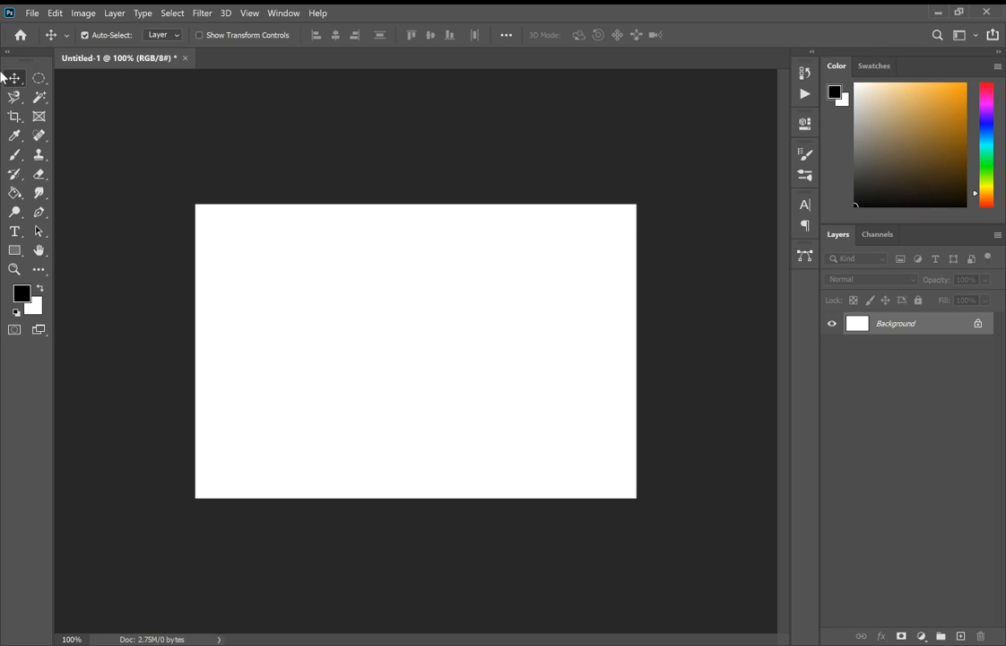
Draw a black Buffalo Thorn Tree custom shape, about 256 by 261 px, in the left half of the canvas
left_click(15, 252)
left_click(70, 321)
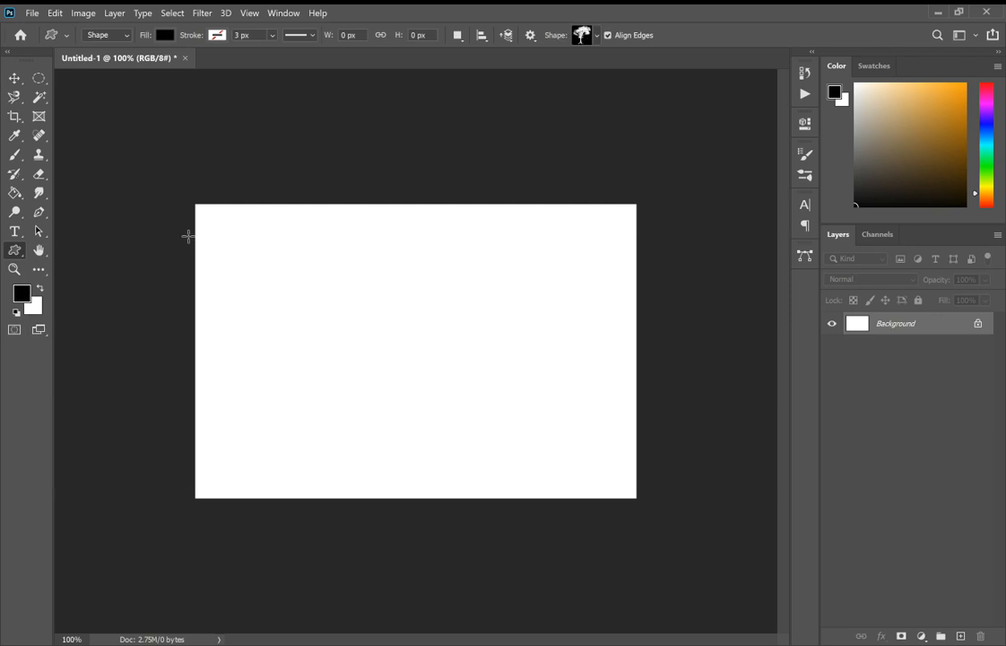
left_click(597, 36)
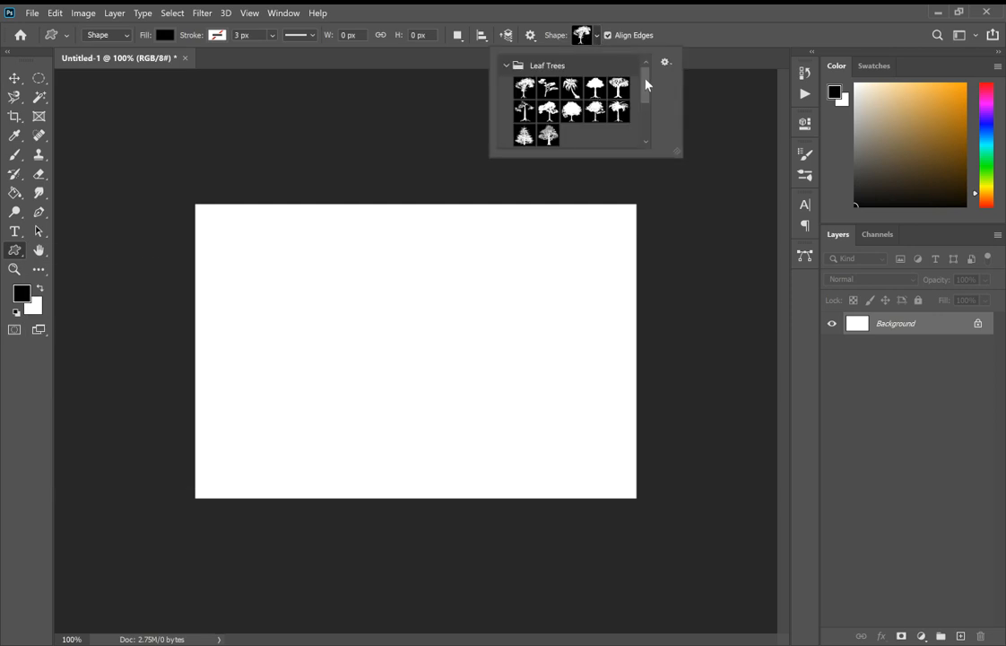
mouse_move(646, 85)
left_mouse_down()
mouse_move(645, 135)
mouse_move(648, 78)
left_mouse_up()
left_click(460, 78)
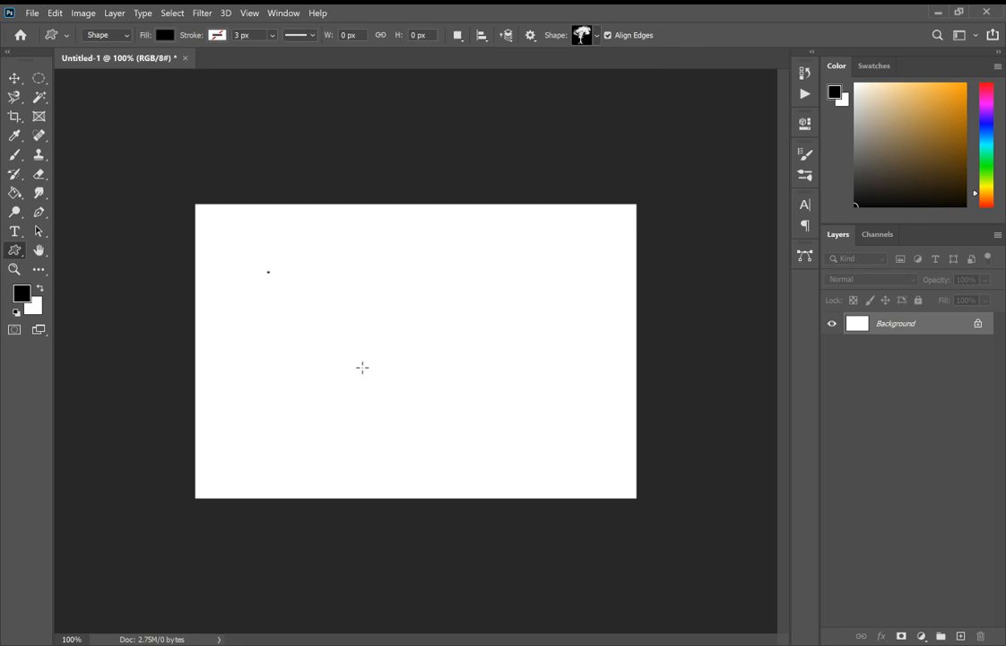
left_click_drag(268, 272, 362, 367)
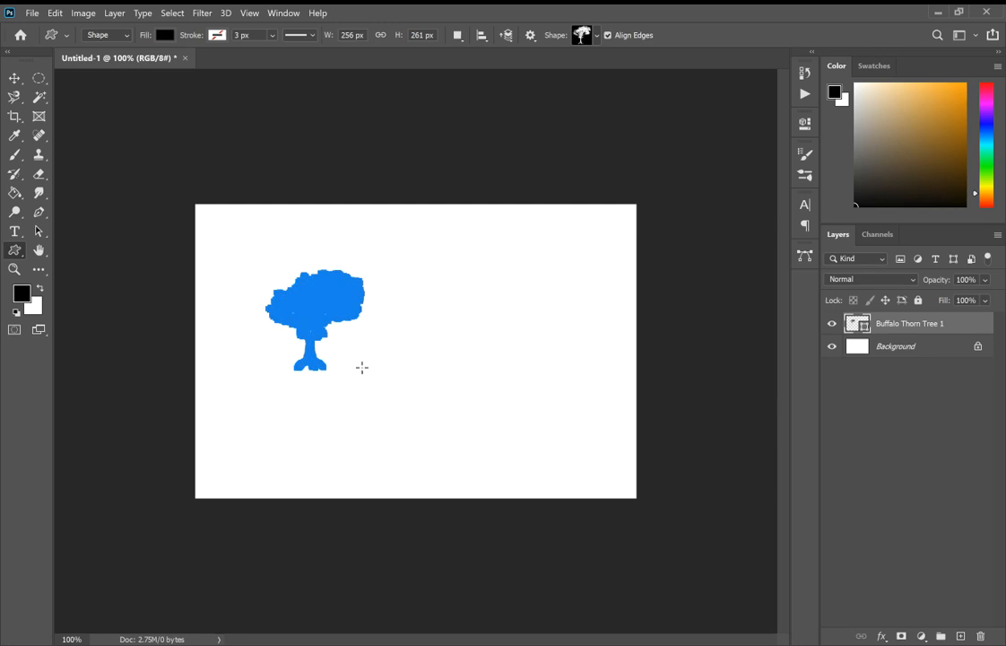
Move the Buffalo Thorn tree closer to the canvas's left edge, with its roots at mid-height
left_click(16, 78)
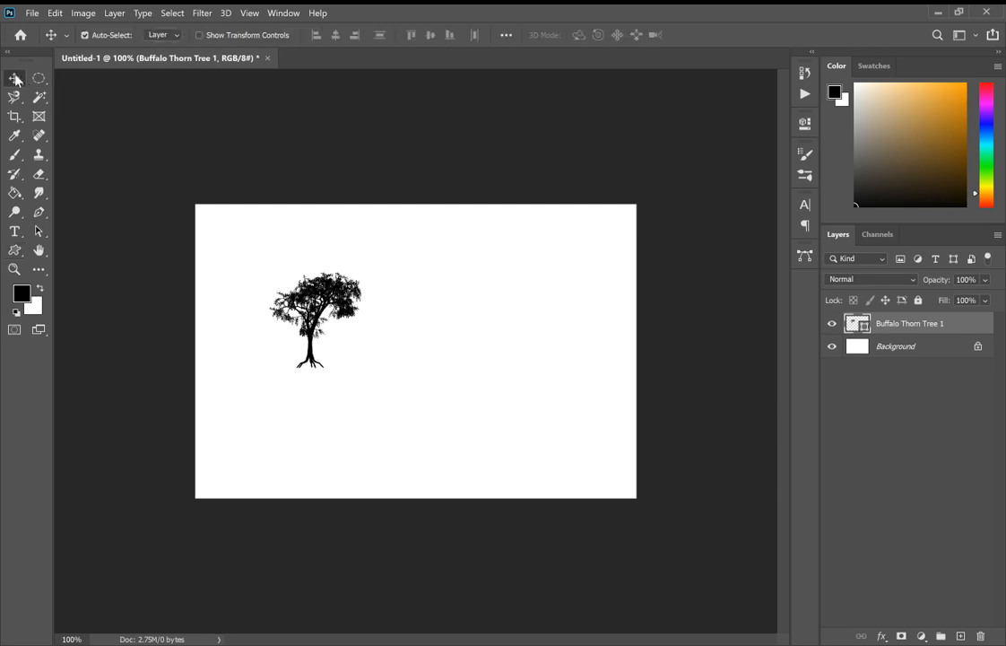
left_click(503, 323)
left_click_drag(316, 303, 280, 250)
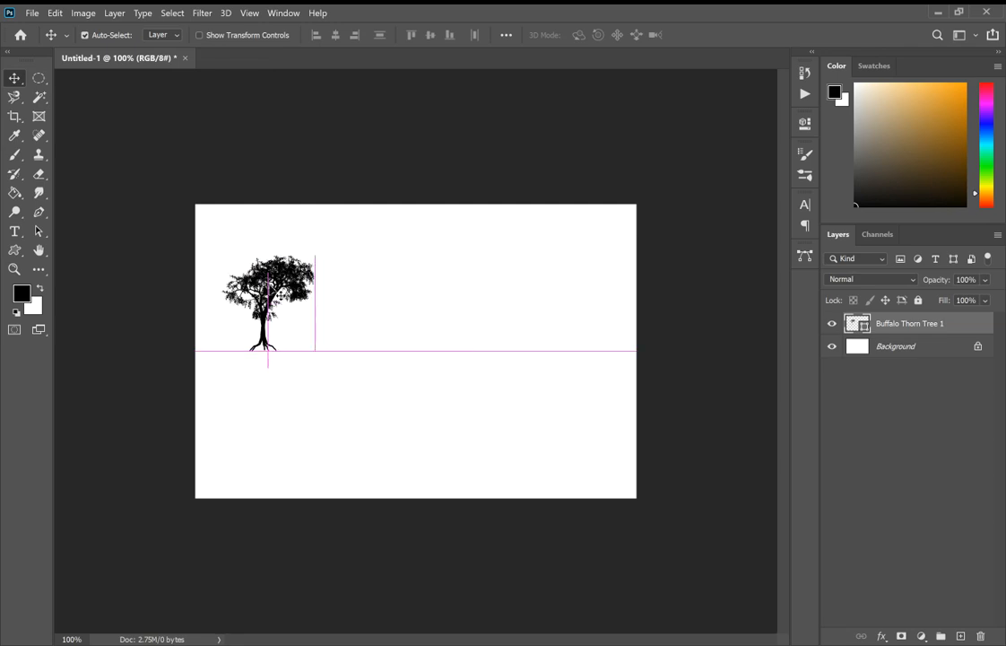
Add a new layer and draw a Palm Icon custom shape from Leaf Trees on it, about 220 by 236 px, right of the canvas centre
left_click(14, 250)
left_click(77, 319)
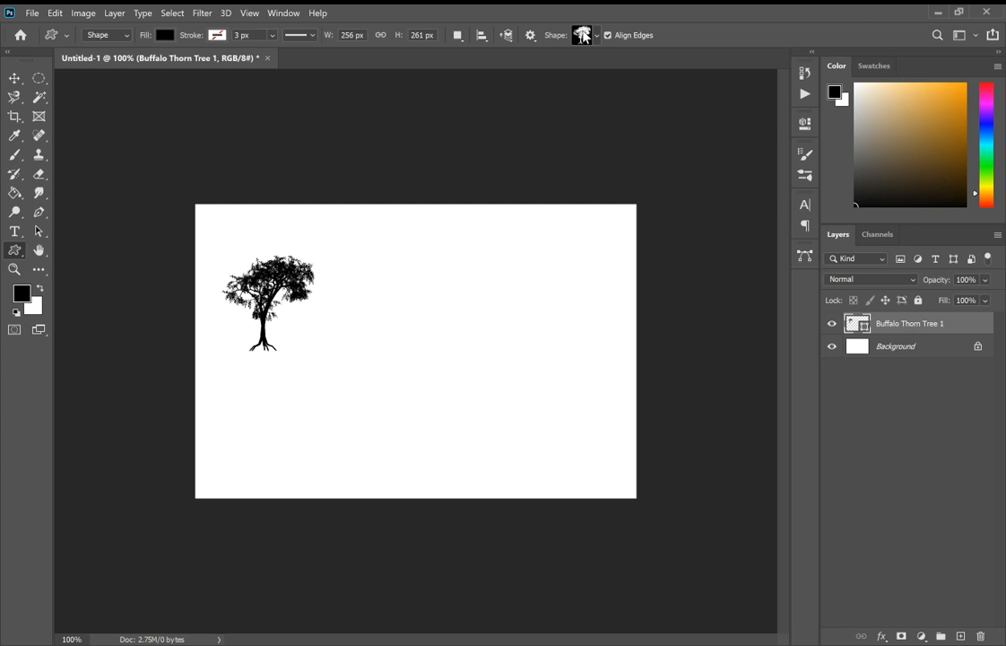
left_click(597, 36)
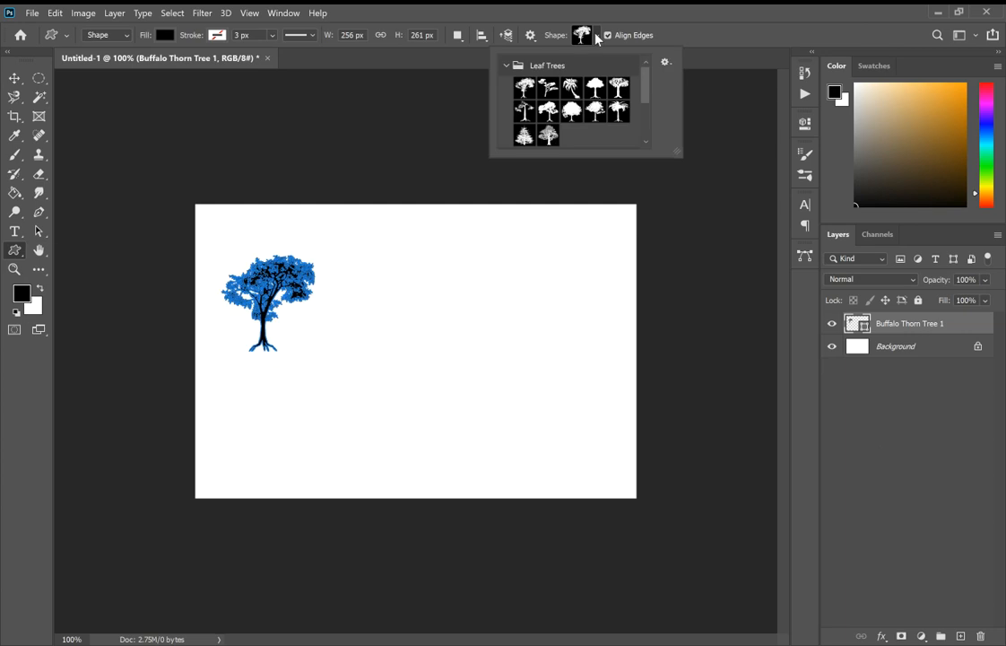
left_click(971, 628)
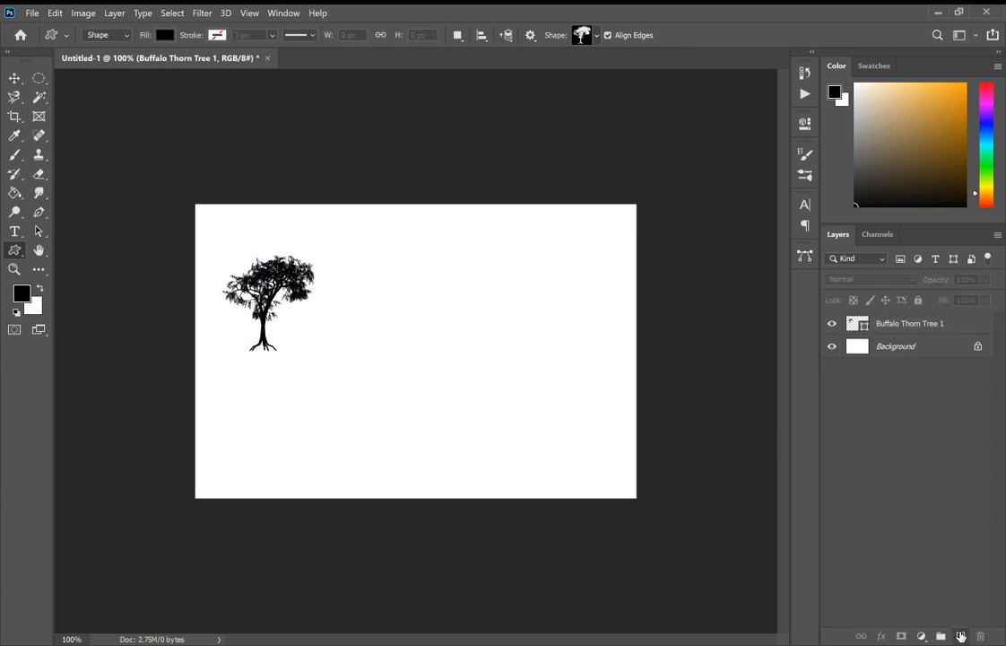
left_click(960, 636)
left_click(597, 37)
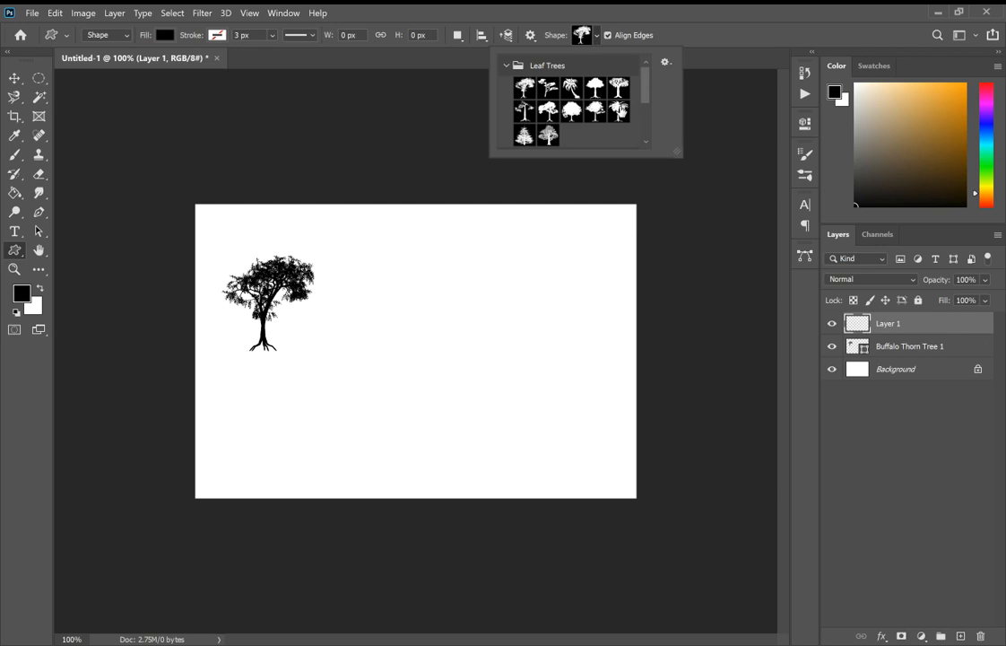
left_click(619, 110)
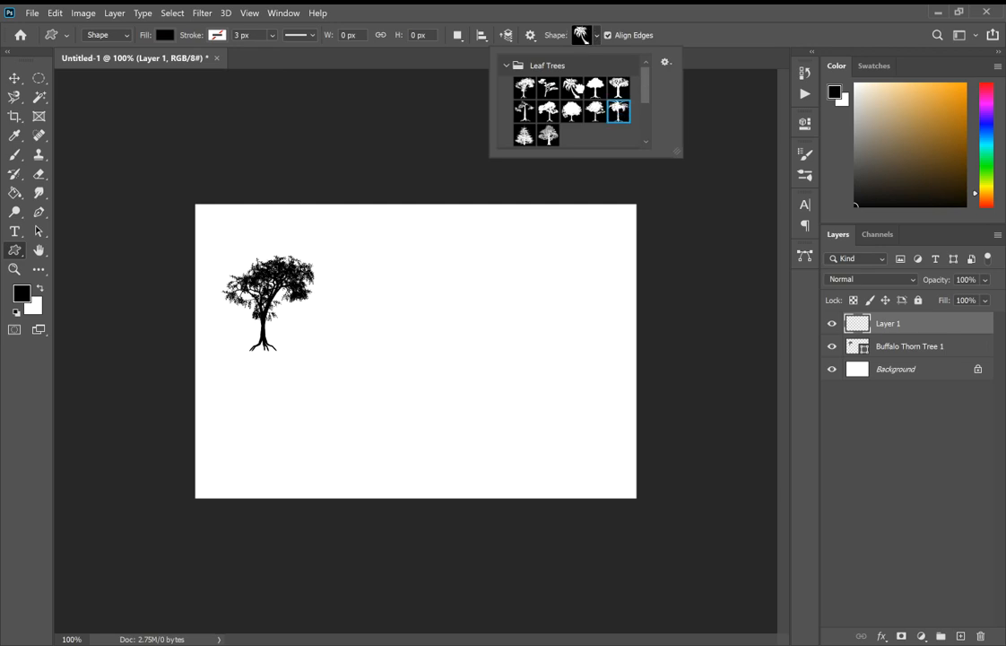
left_click_drag(442, 280, 526, 367)
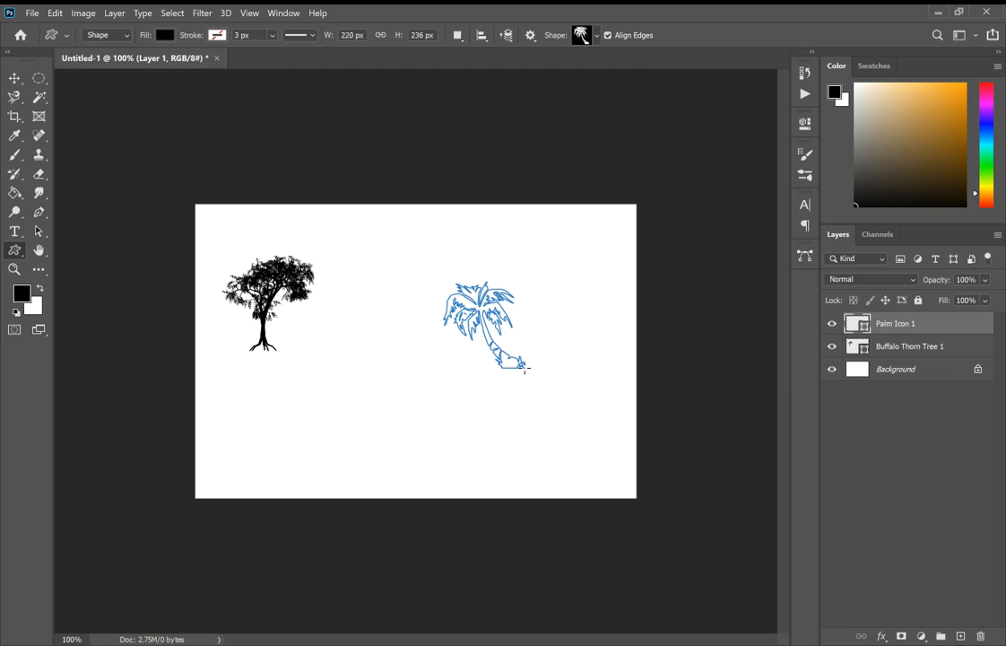
Reposition the palm in the canvas's upper-right area and the Buffalo Thorn tree slightly lower near the left edge
left_click(13, 79)
left_click_drag(478, 289, 466, 262)
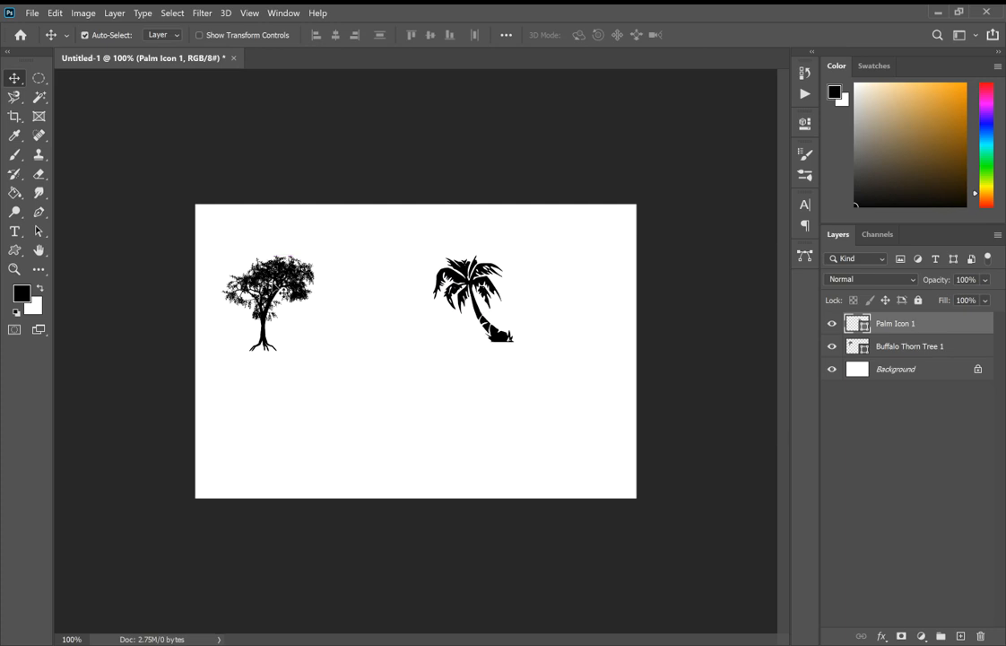
left_click_drag(283, 293, 266, 340)
left_click_drag(474, 293, 545, 265)
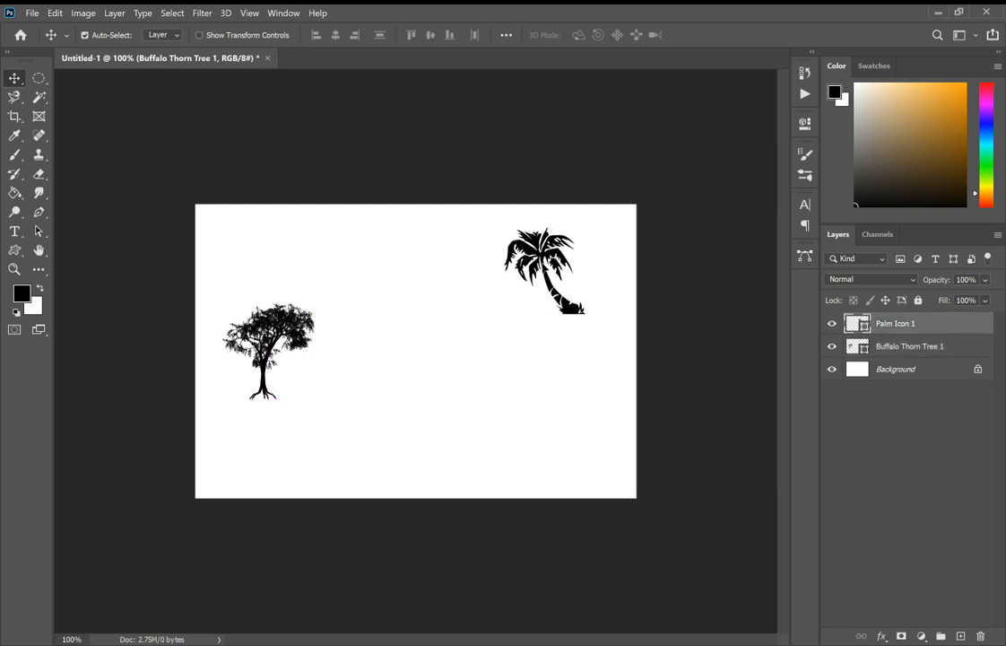
left_click_drag(274, 310, 266, 281)
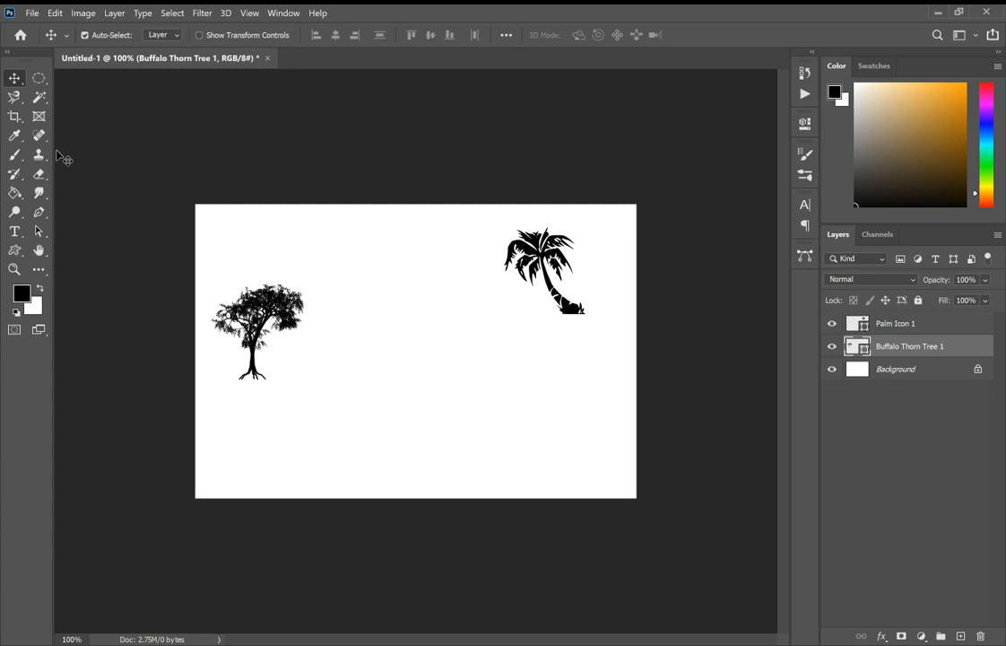
Add a new layer above the Buffalo Thorn tree and set the Type tool's font to Copperplate Gothic Light
key("t")
left_click(15, 233)
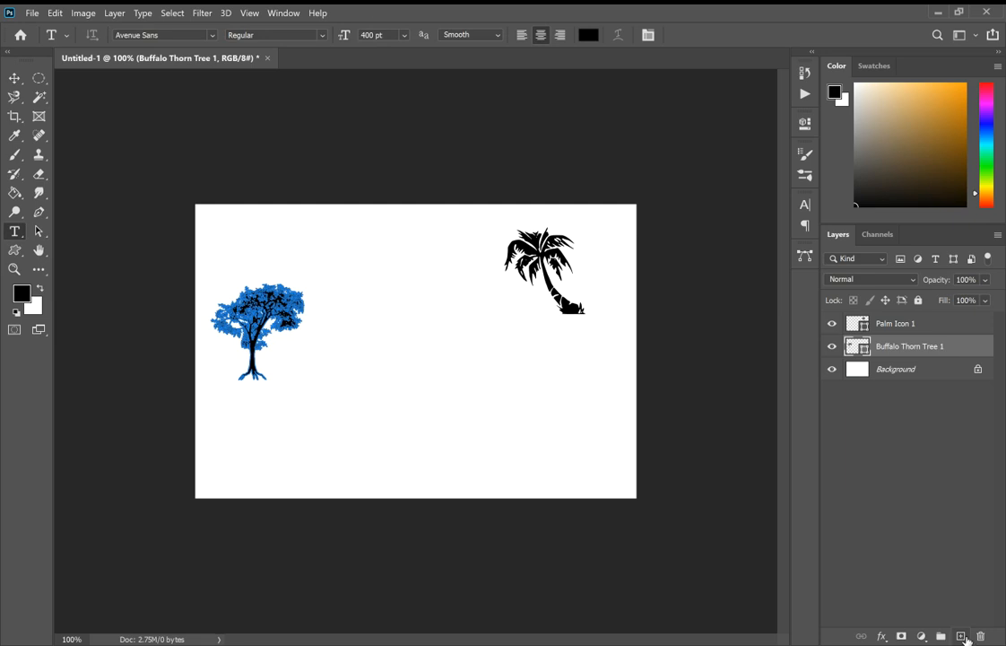
left_click(962, 635)
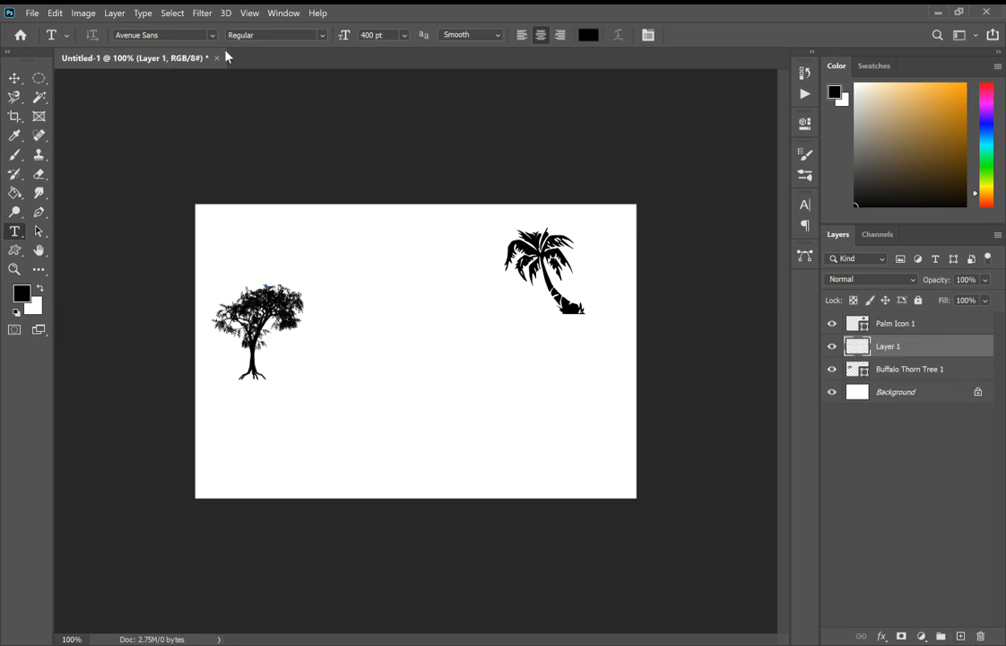
left_click(214, 36)
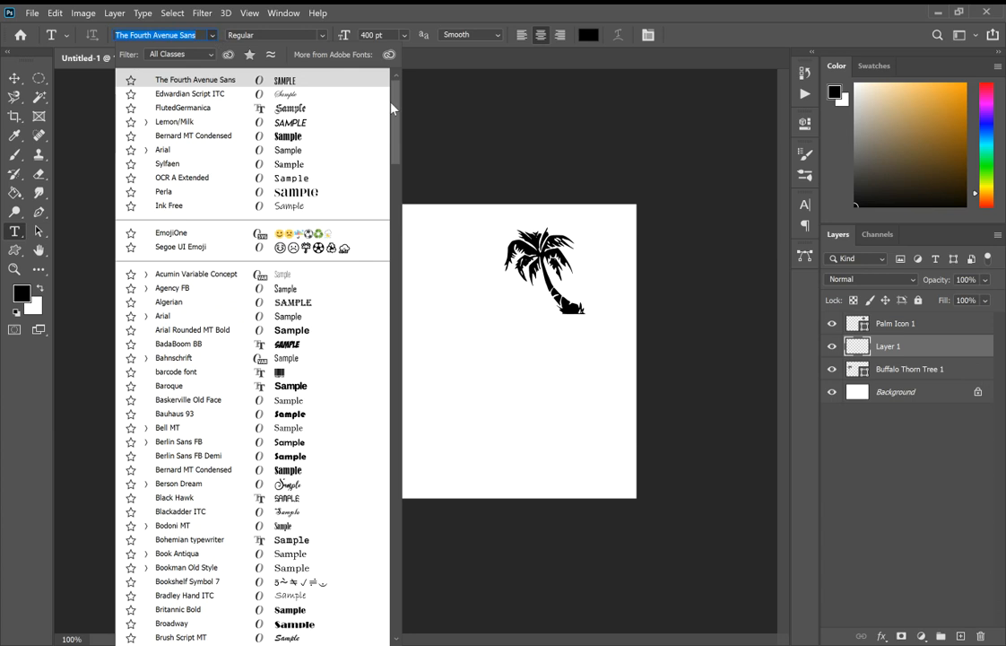
left_click_drag(393, 114, 390, 289)
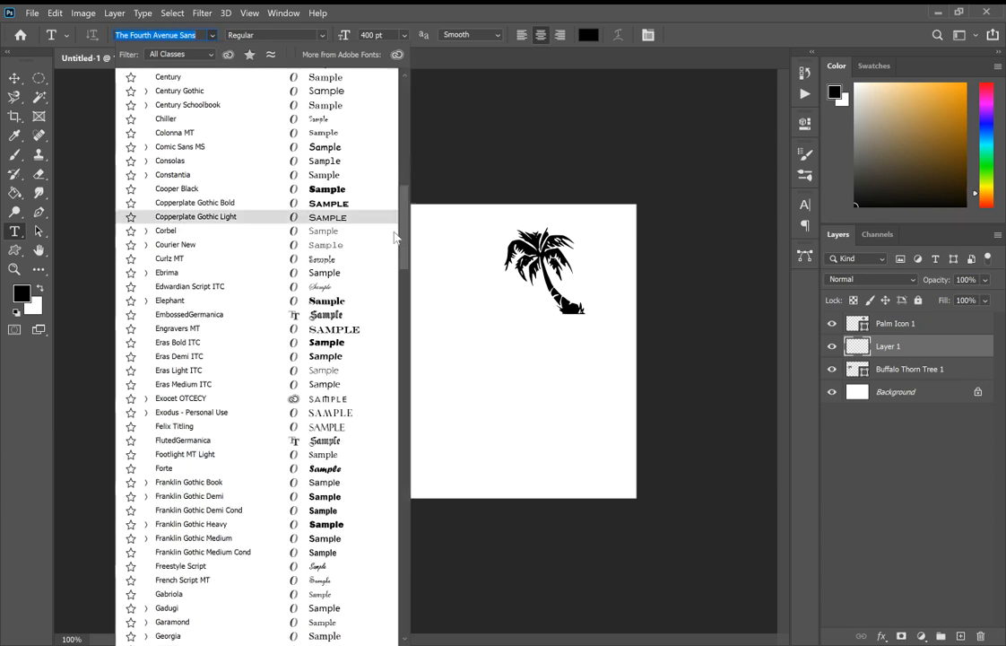
left_click(396, 233)
left_click(212, 35)
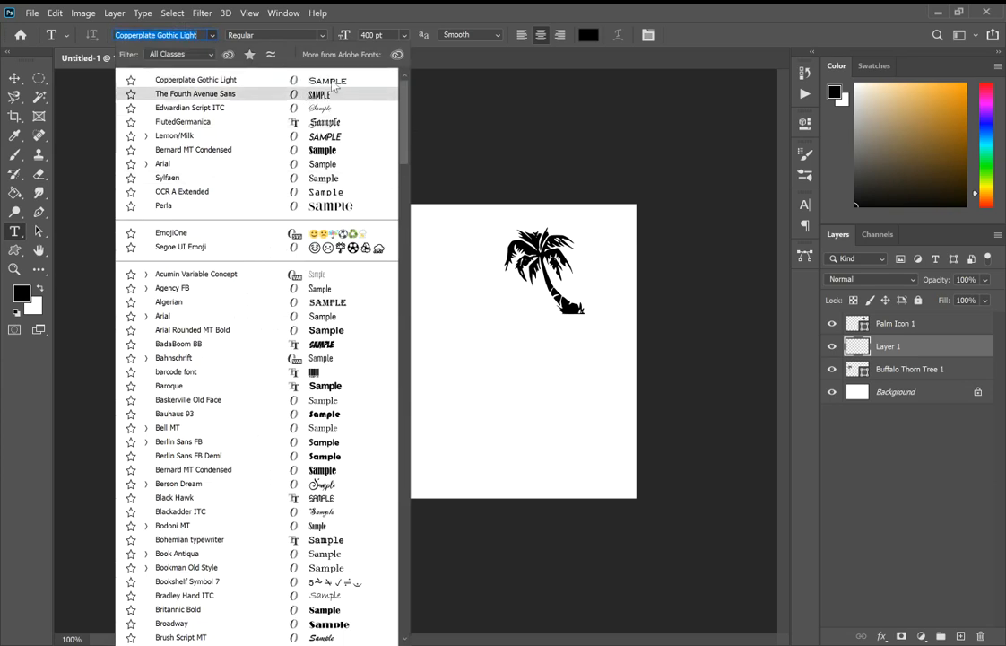
left_click(333, 83)
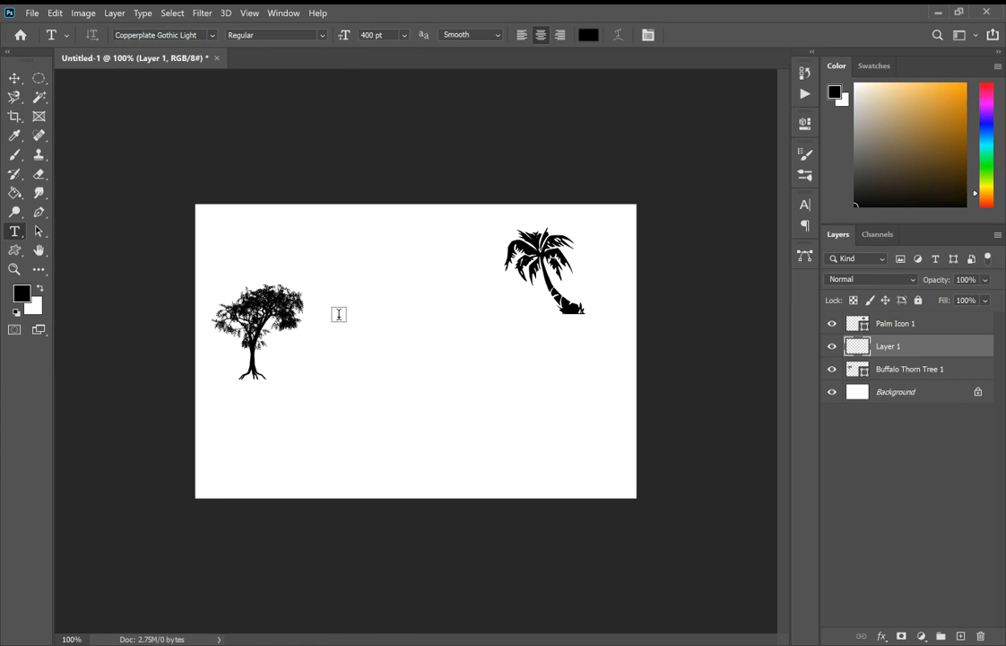
Set the font size to 100 pt and add the text "Riyatrees" to the right of the Buffalo Thorn tree
left_click(373, 38)
left_click(349, 311)
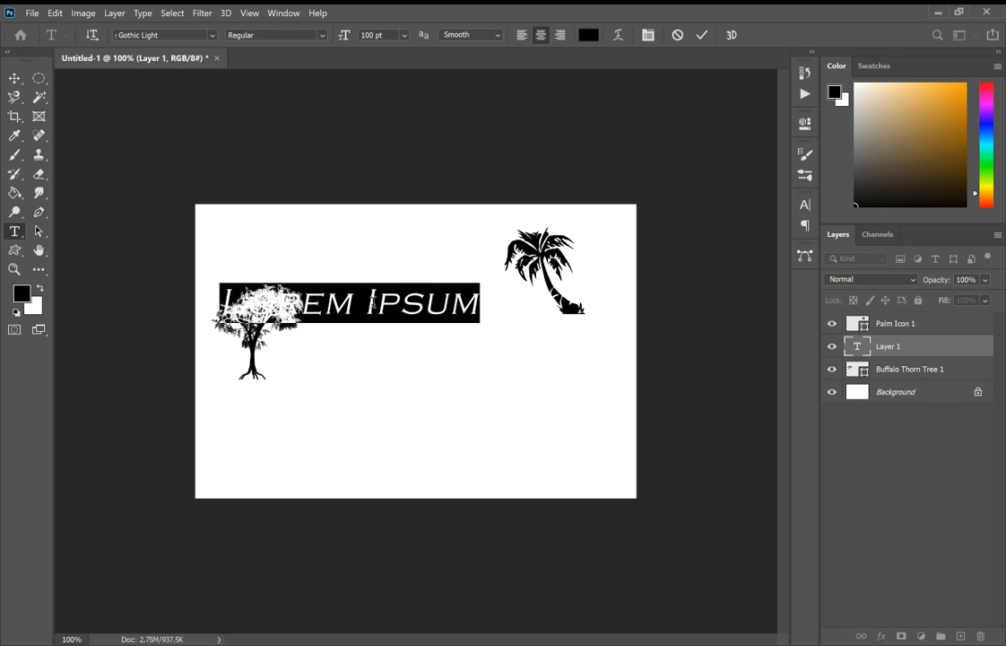
type("Riya")
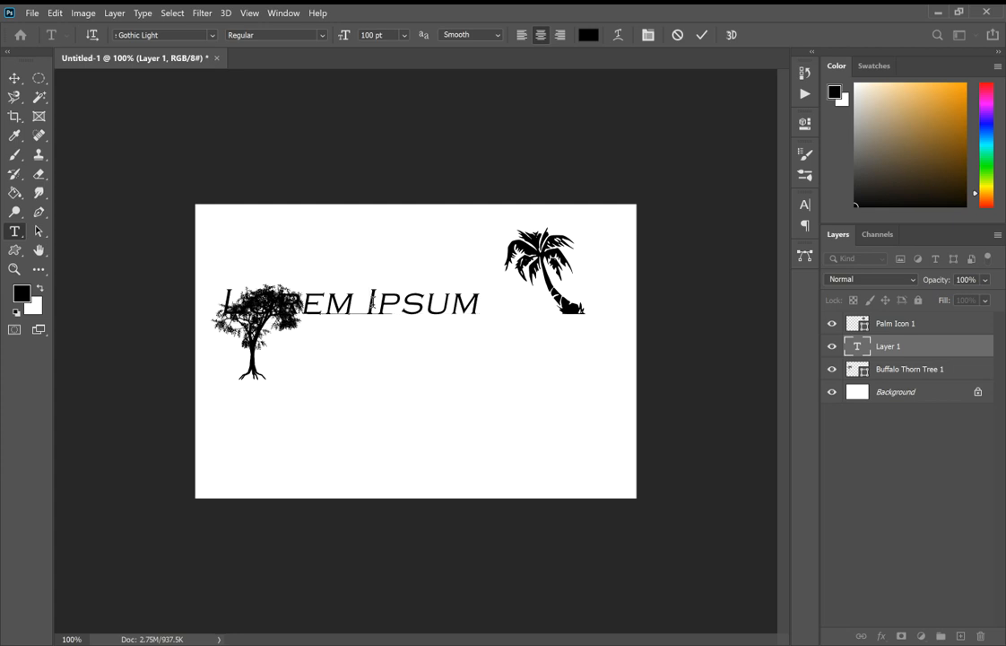
type("tr")
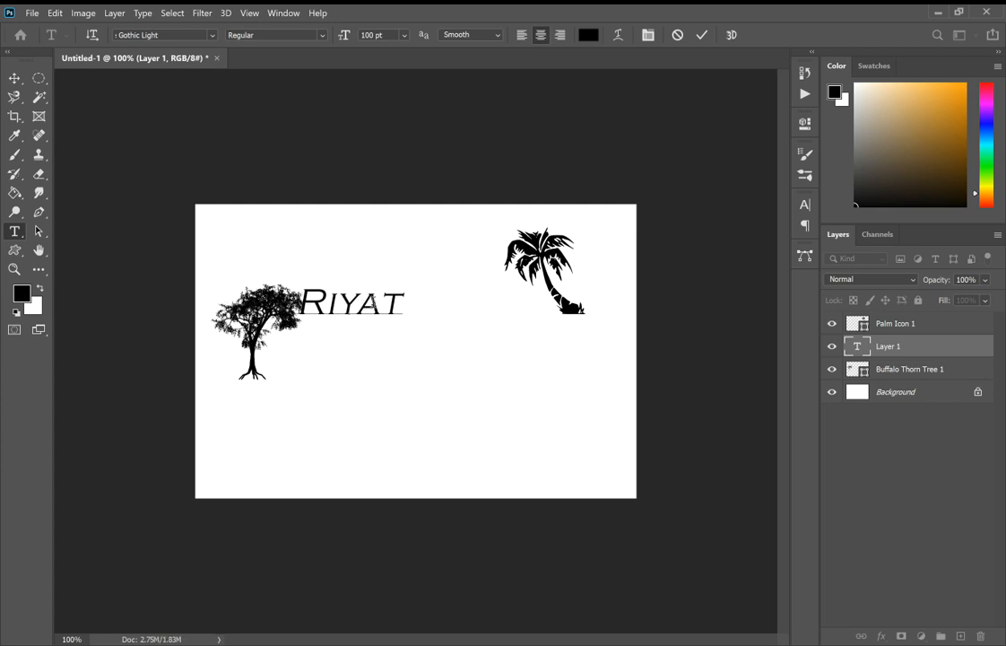
type("e")
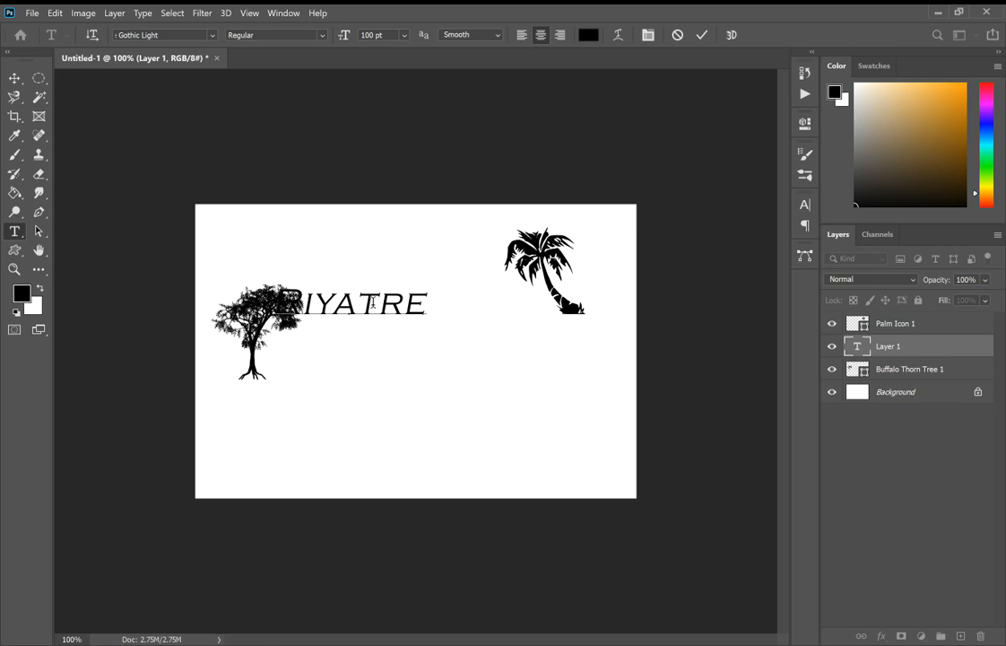
type("es")
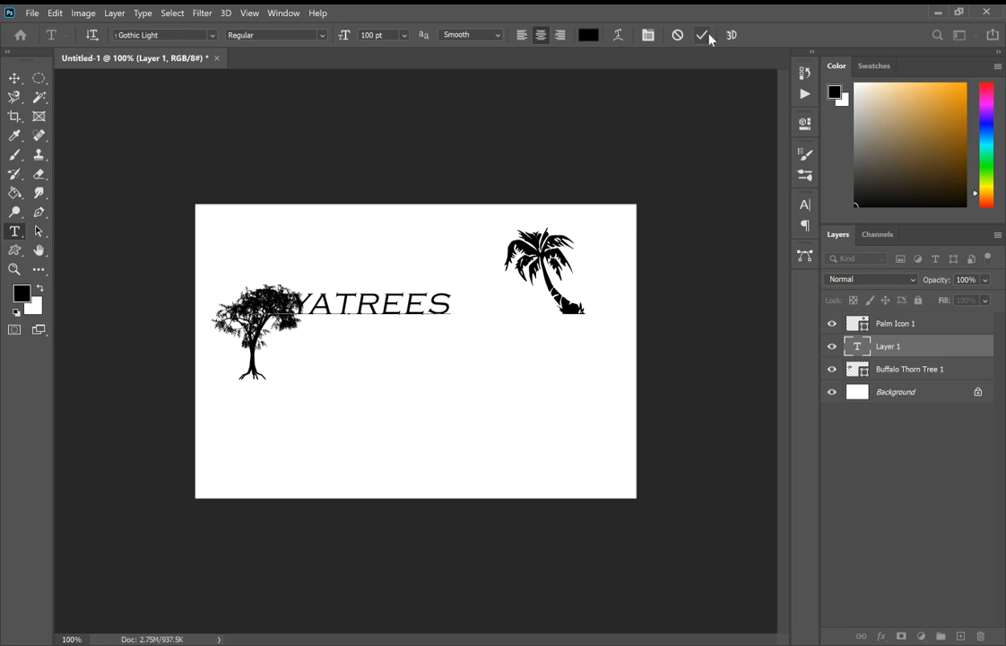
left_click(702, 34)
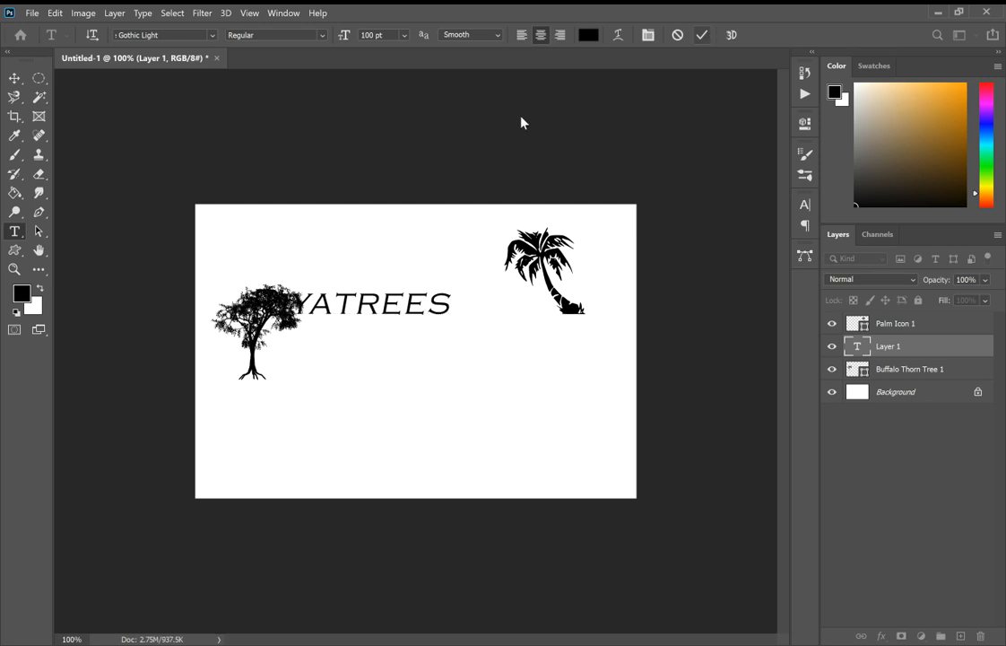
Place the Riyatrees text just right of the Buffalo Thorn tree's trunk and scale it to about 52.61%
left_click(13, 79)
left_click_drag(359, 300, 431, 364)
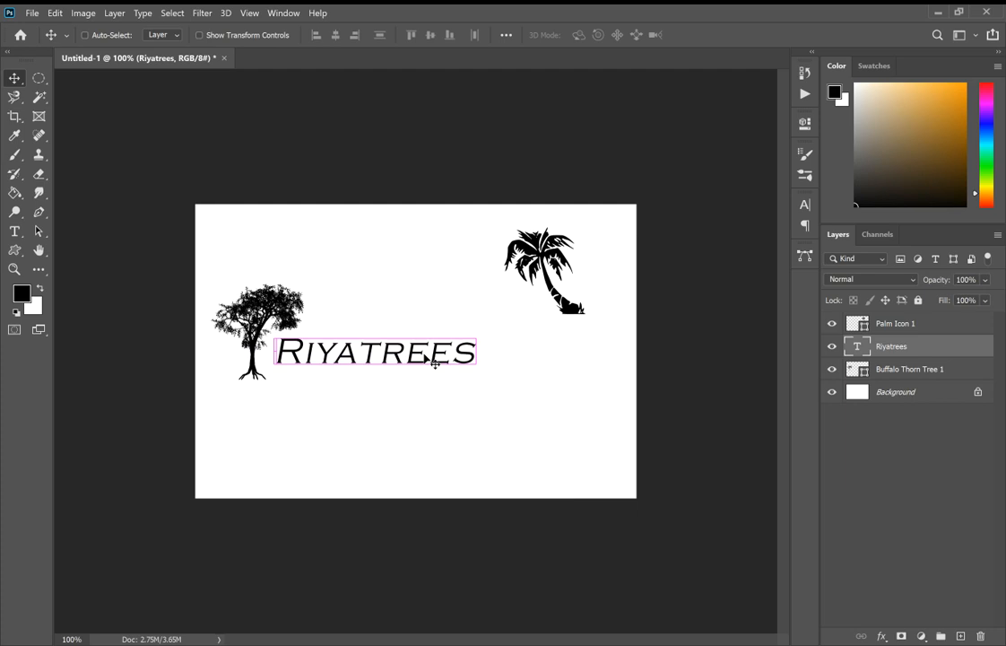
key("ctrl+t")
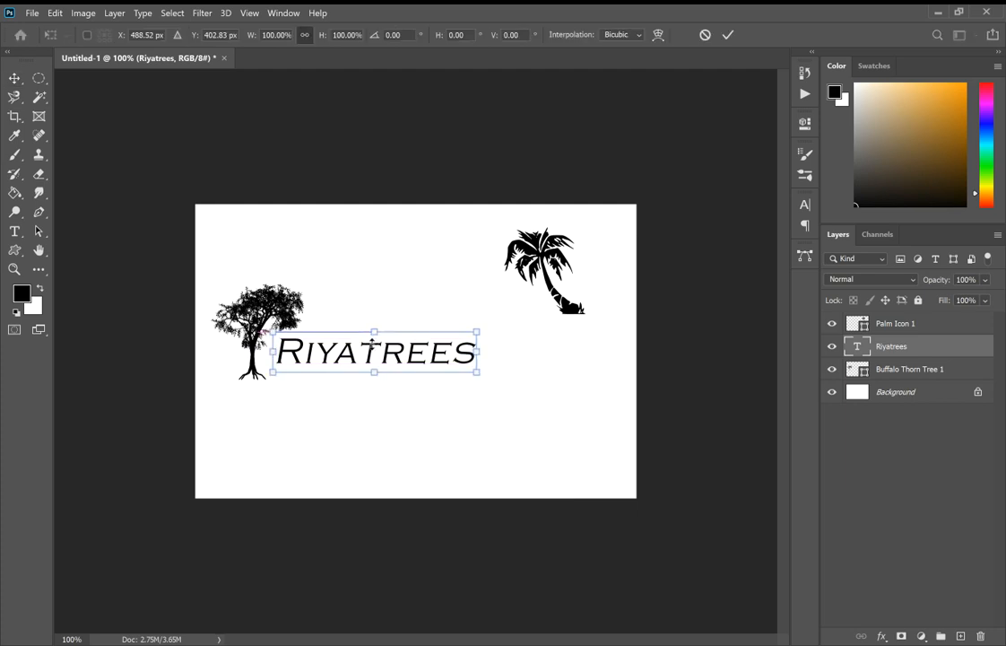
left_click_drag(374, 330, 352, 350)
key("Up")
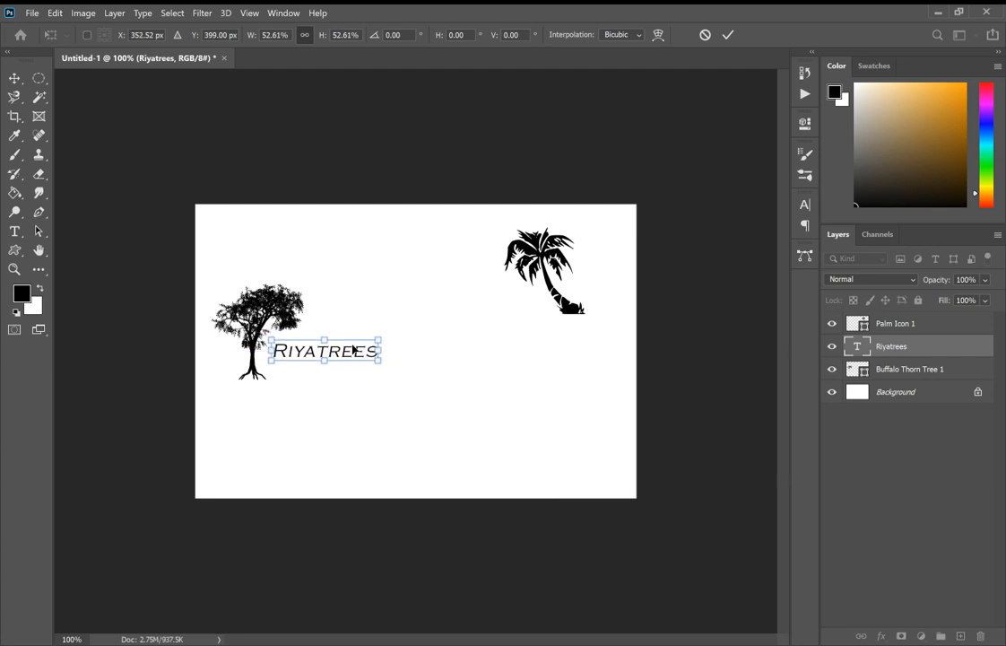
key("Up")
key("Up")
key("Up")
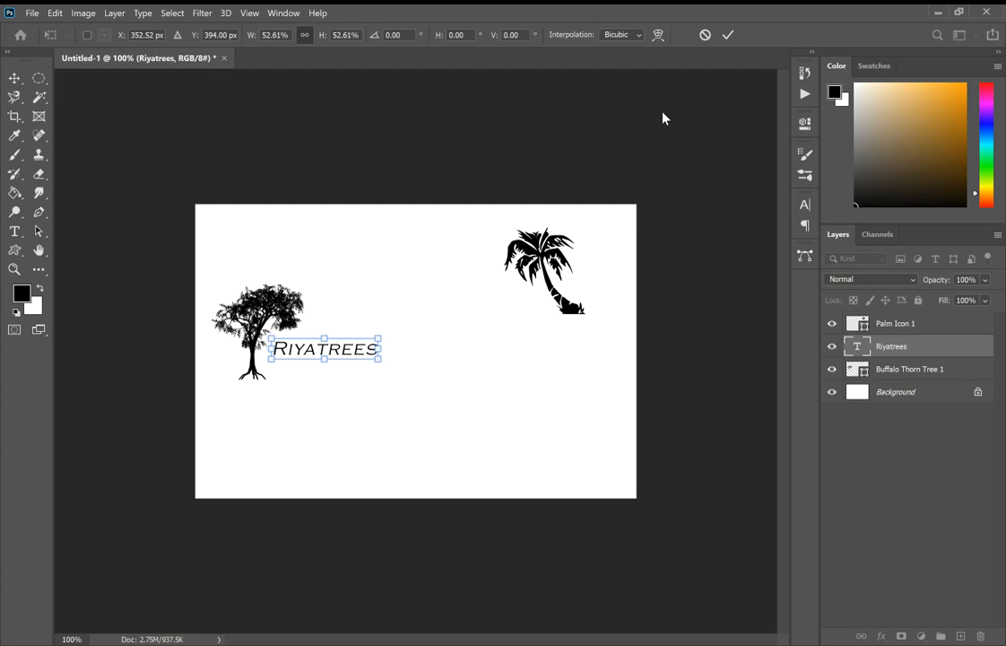
left_click(729, 36)
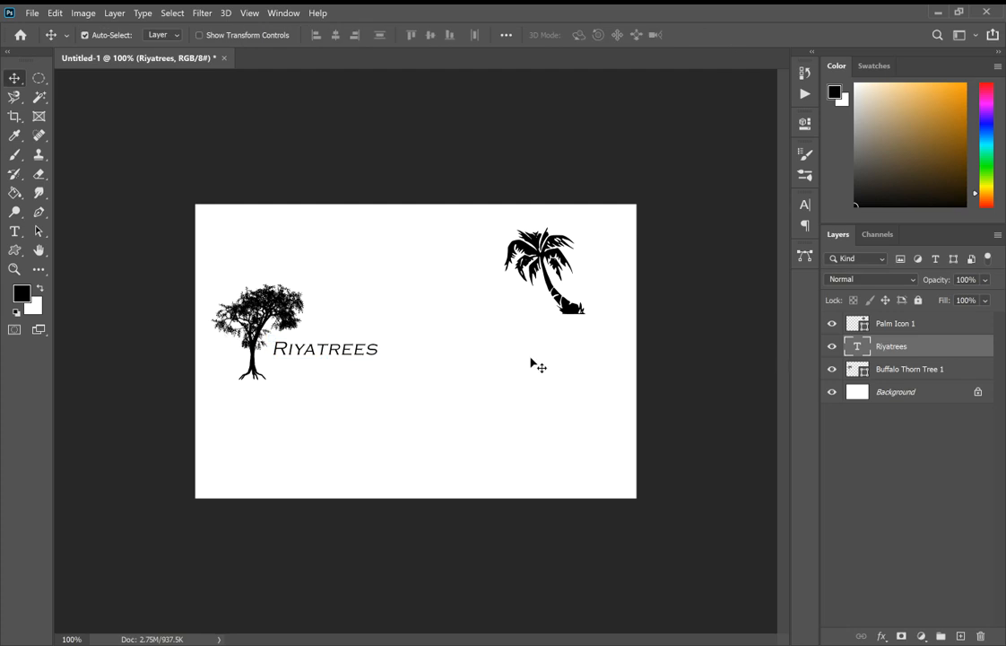
Try the Berson Dream font on the Riyatrees text and undo the font change
key("t")
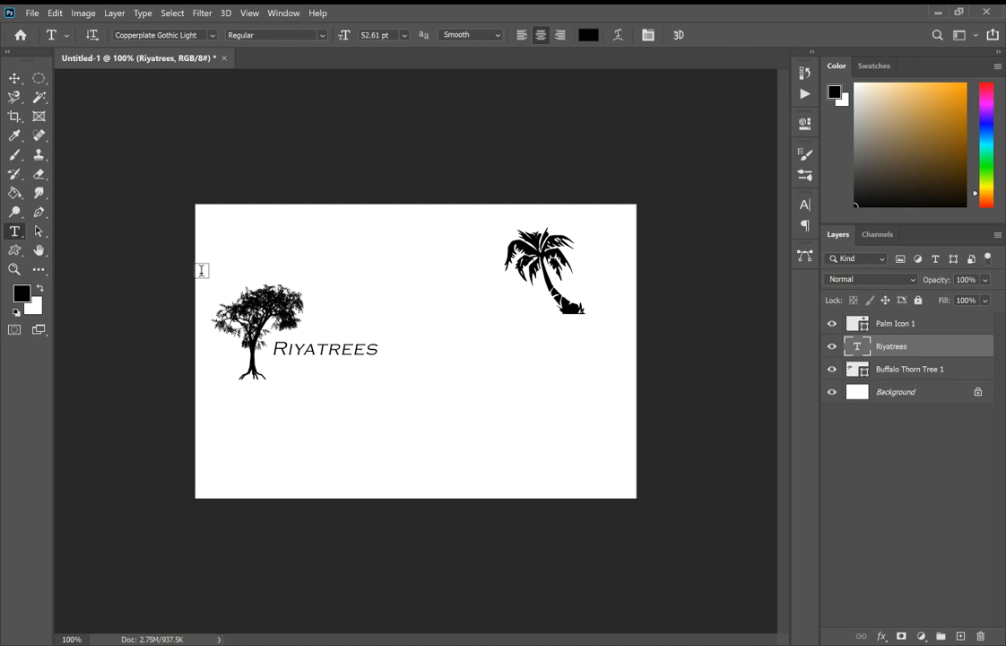
left_click(212, 36)
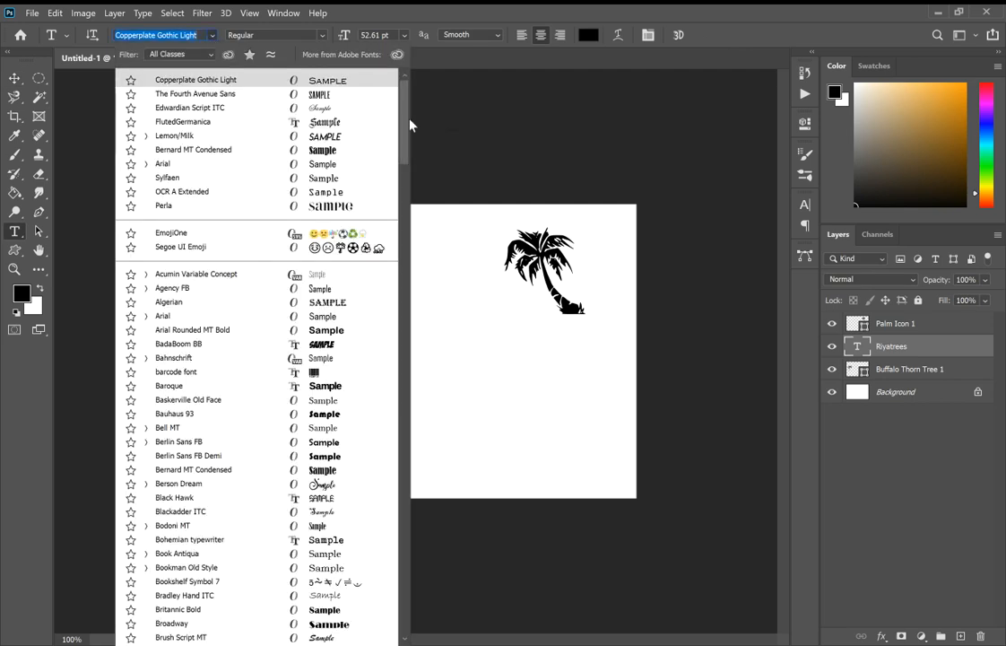
left_click_drag(408, 123, 408, 159)
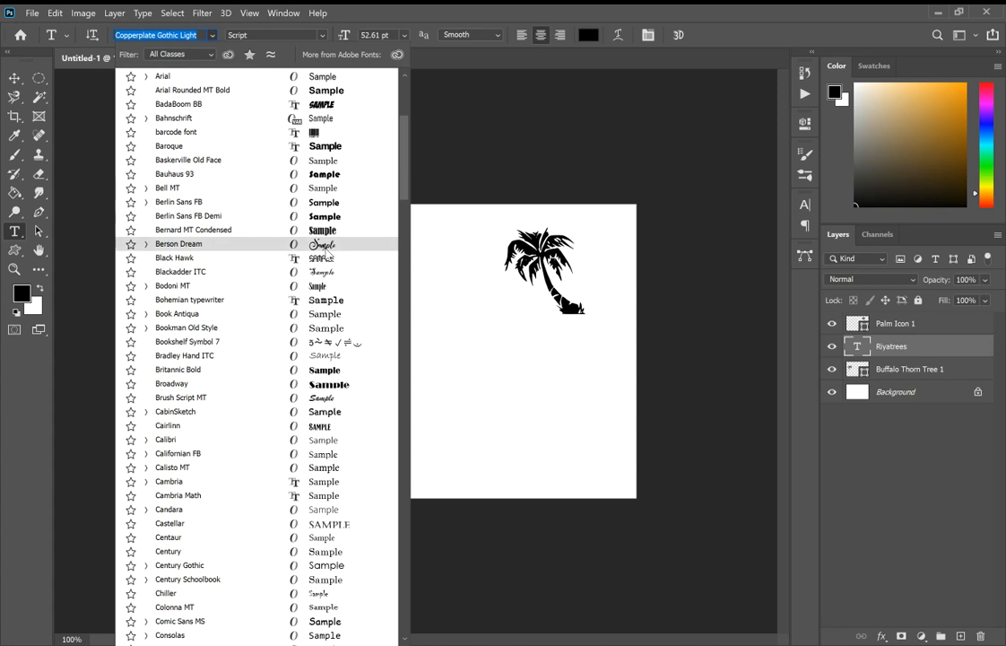
left_click(325, 244)
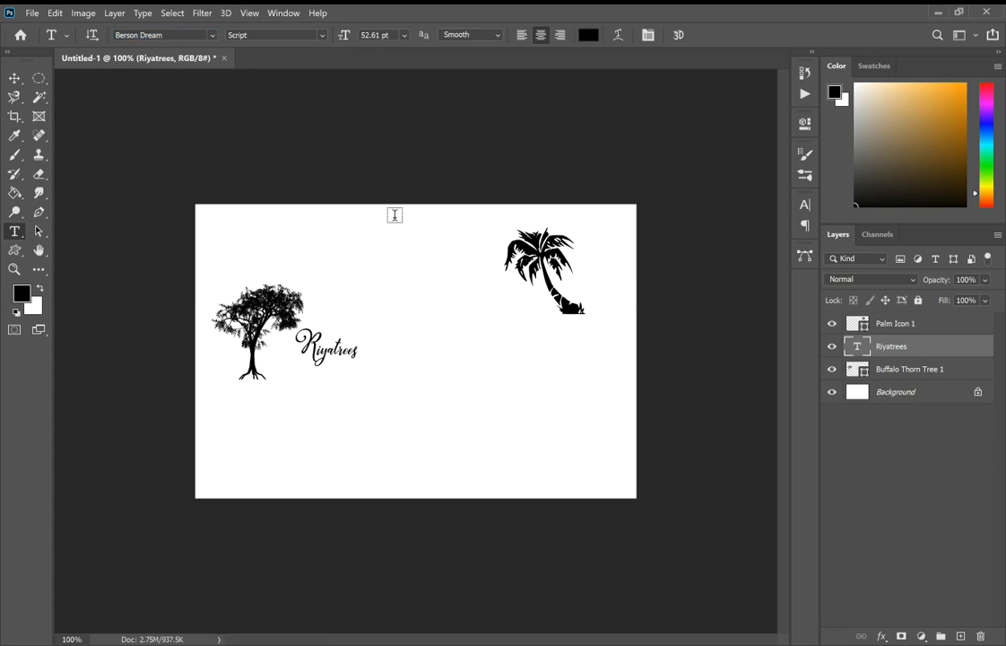
key("ctrl+z")
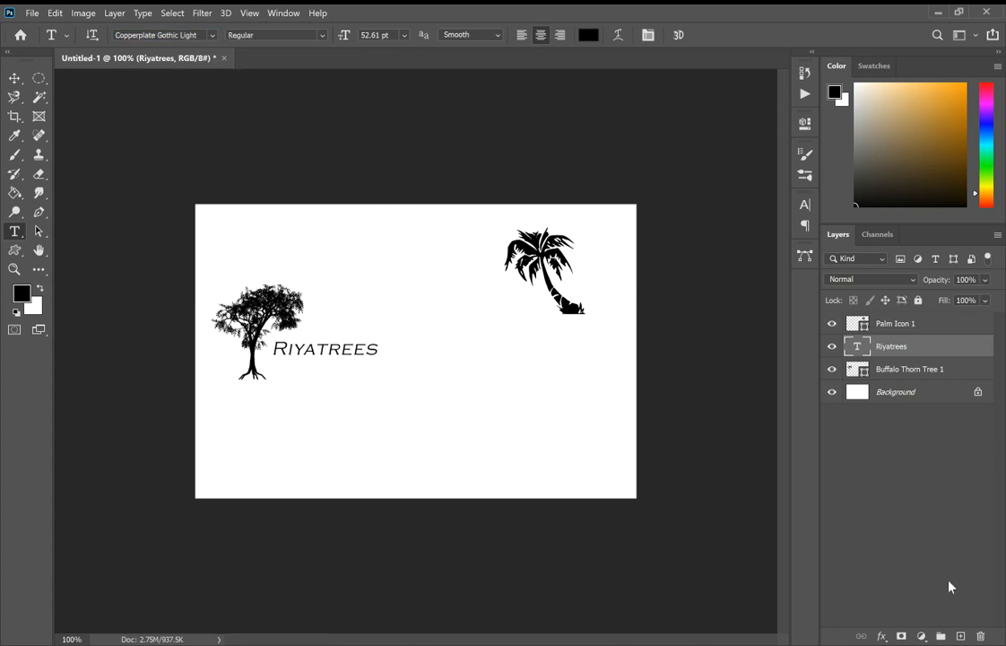
Add a new layer above the Riyatrees text and set the Type tool's font to Berson Dream
left_click(961, 638)
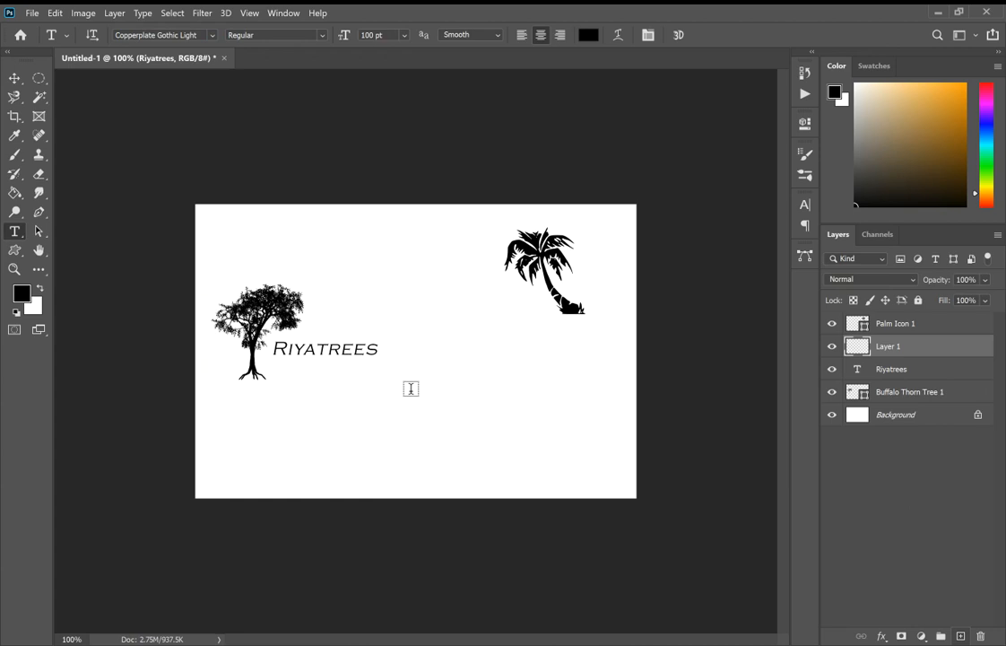
left_click(211, 36)
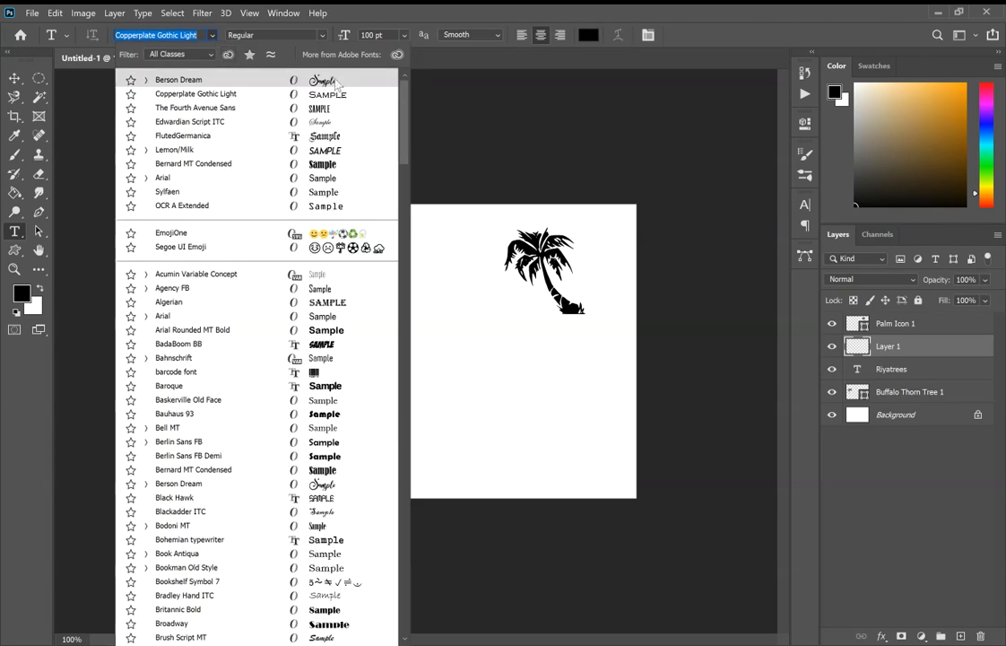
left_click(298, 77)
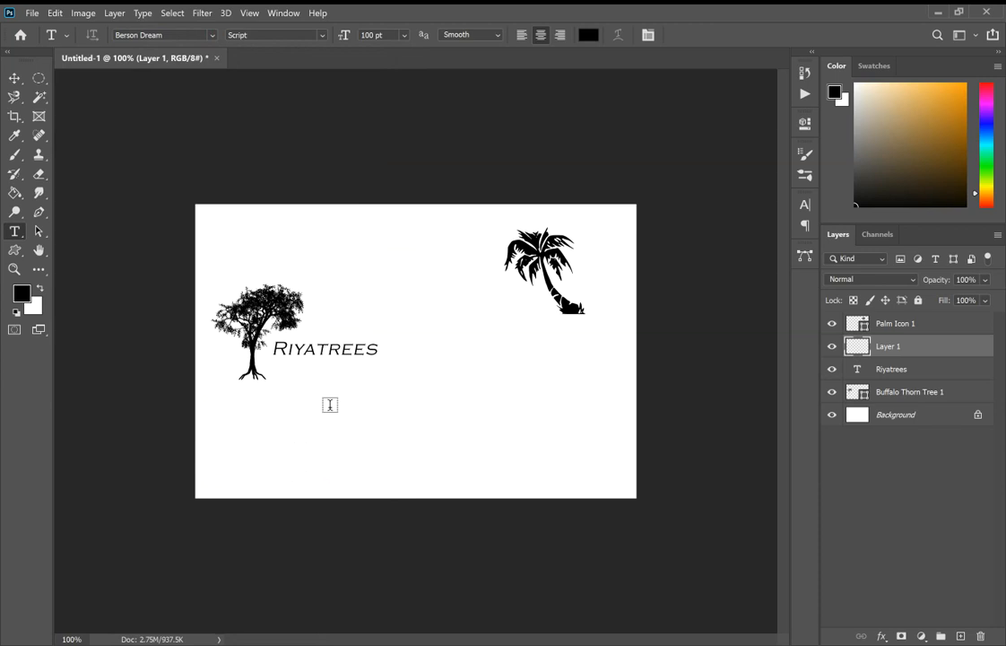
Add the tagline "Making riyalitrees since 2020" in 100 pt below the Riyatrees text and commit it
left_click(330, 404)
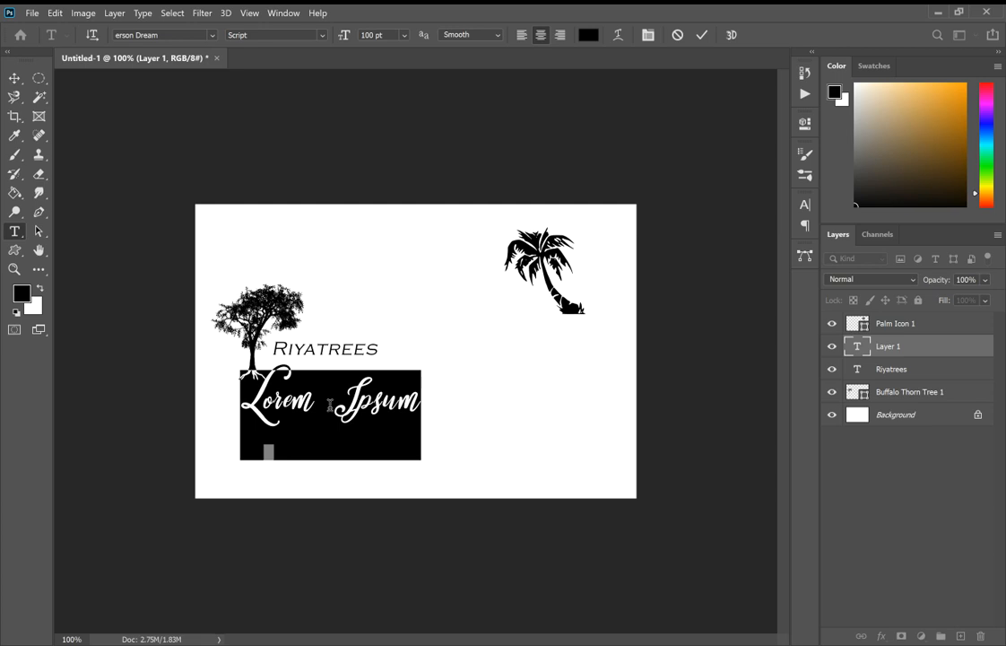
type("Making")
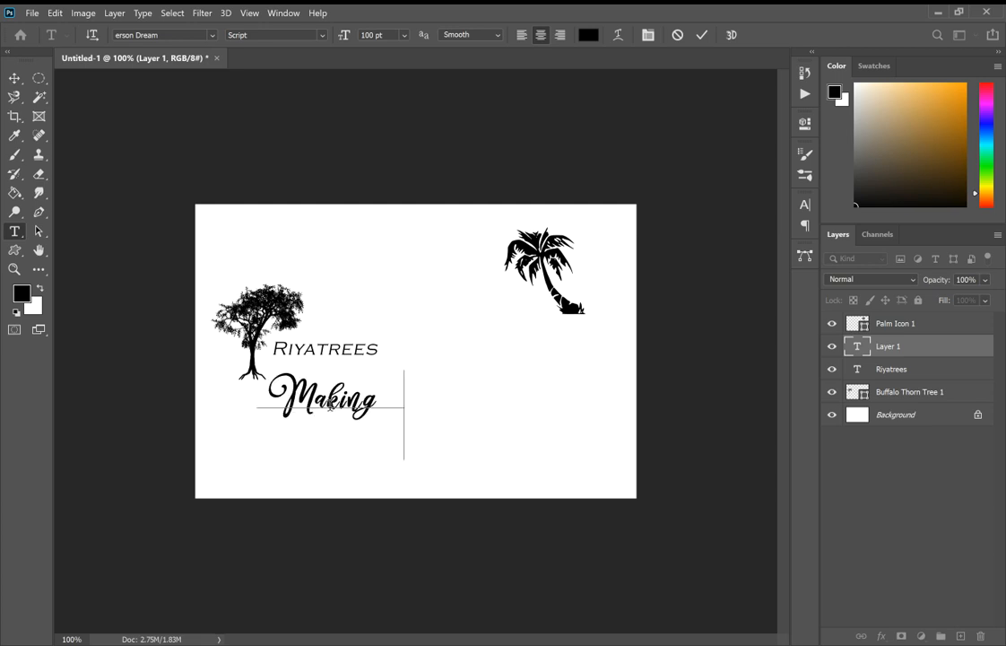
type(" riyalitre")
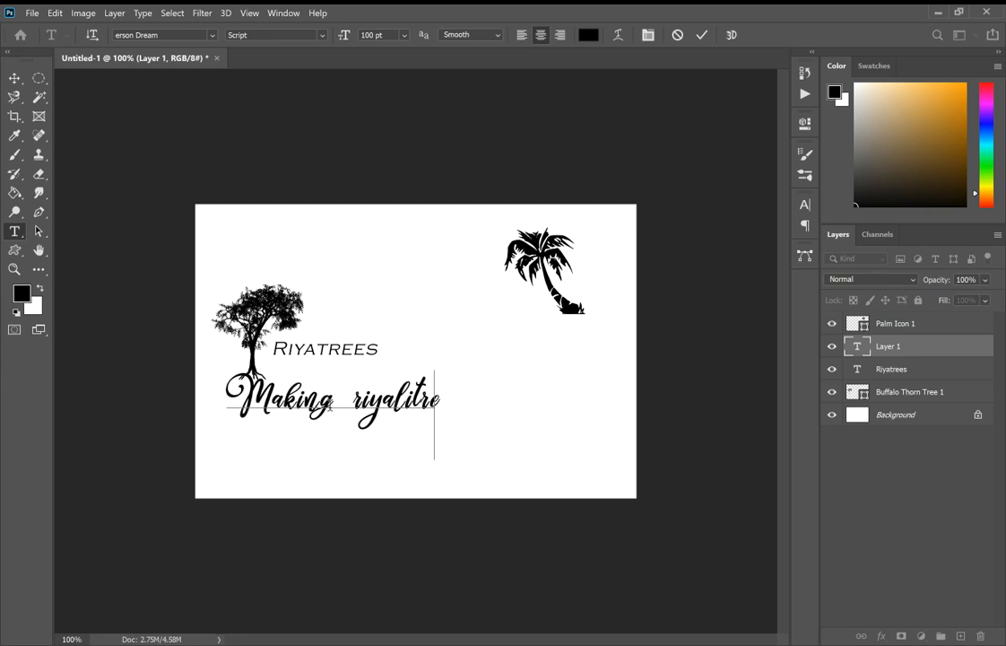
key("BackSpace")
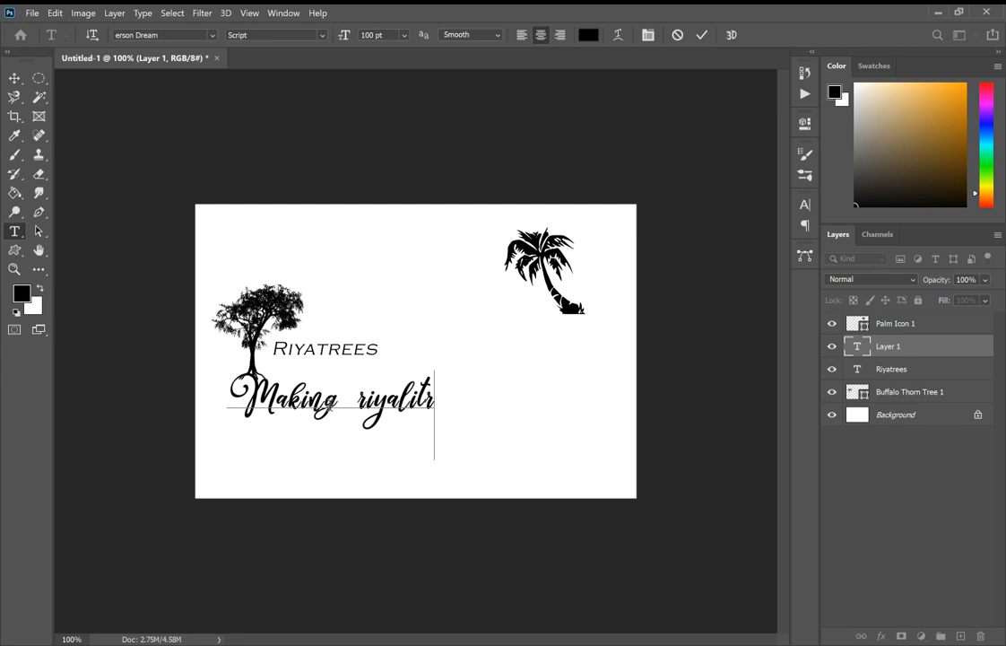
type("e")
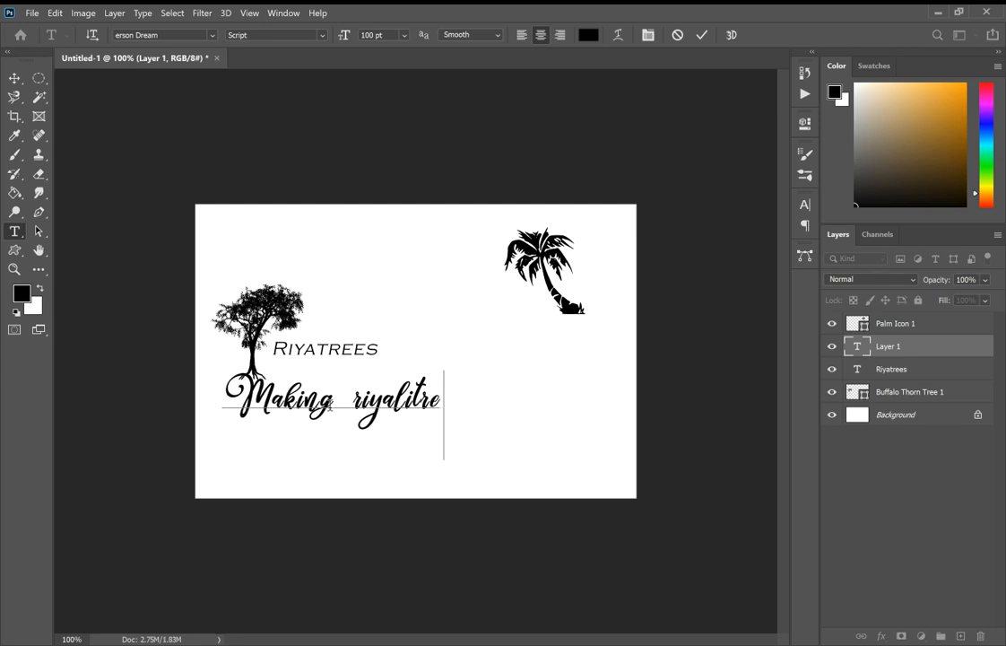
type("es")
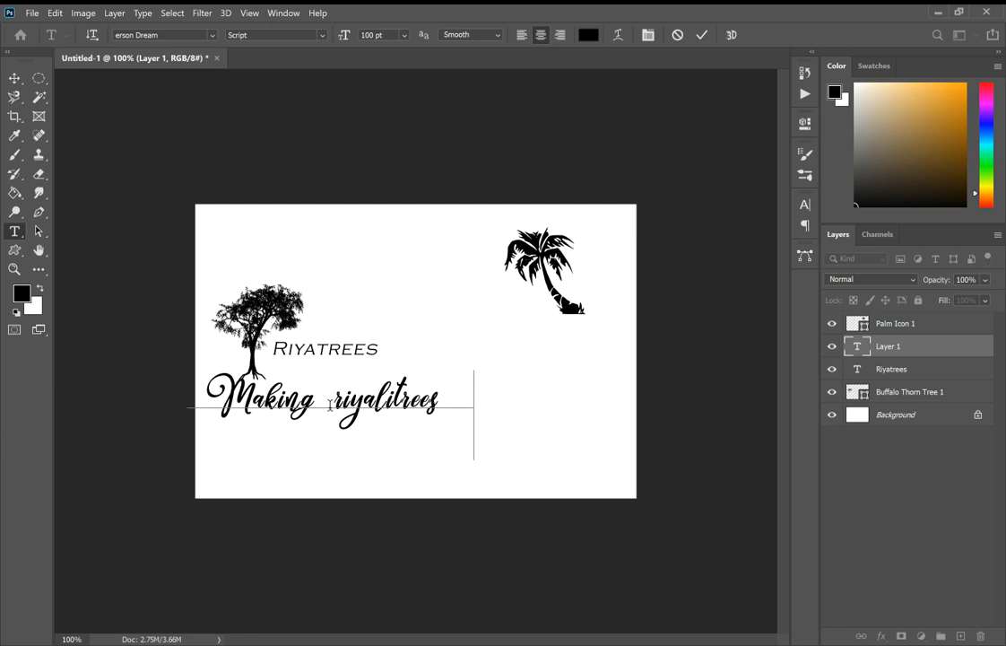
type(" since")
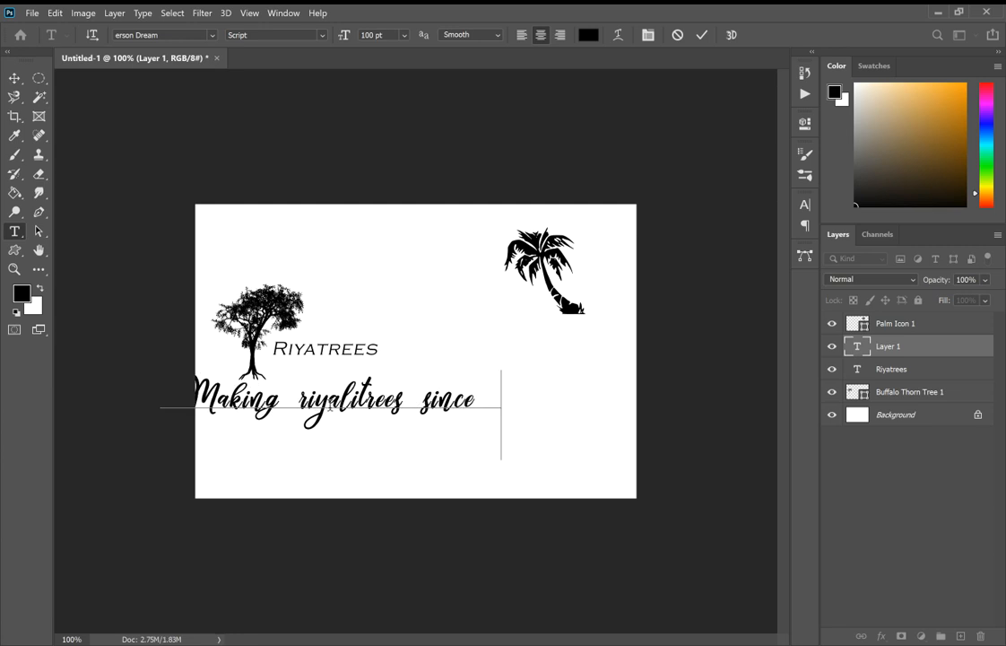
type(" 2020")
key("ctrl+a")
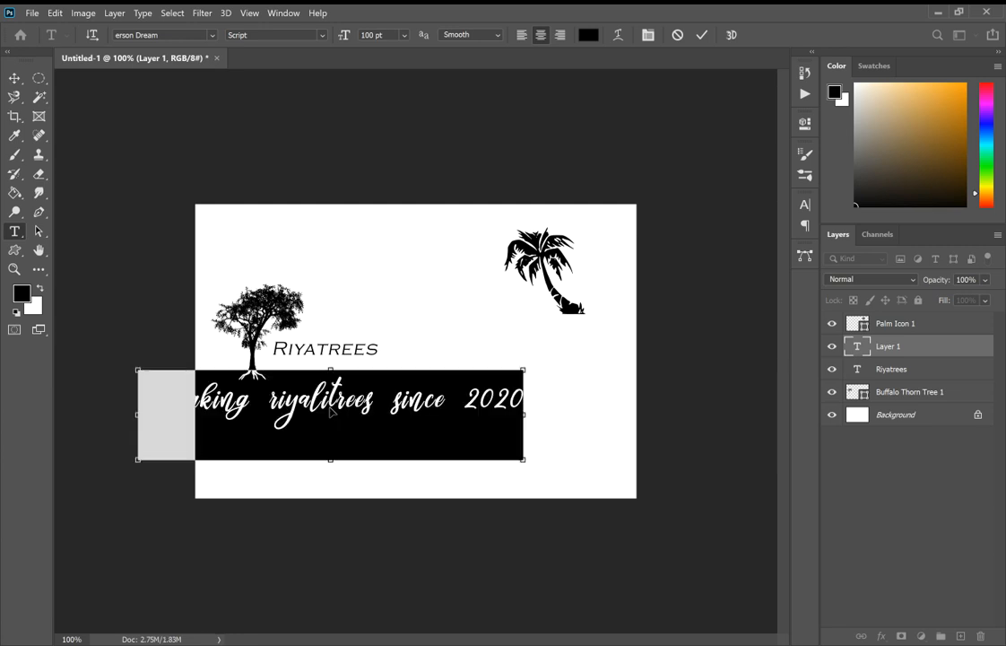
left_click(705, 35)
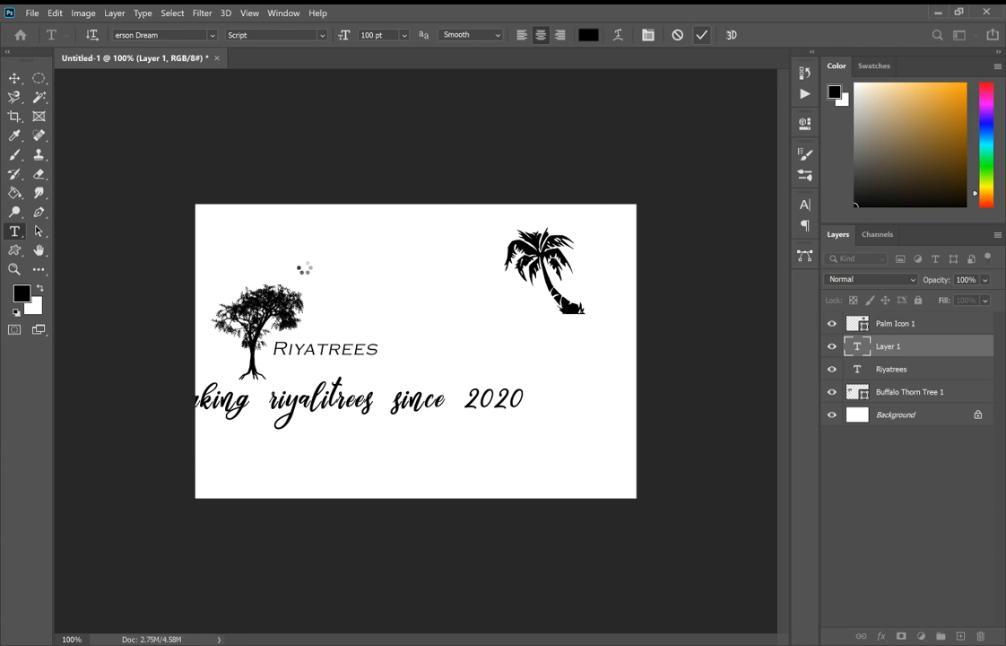
Move the tagline fully onto the canvas and set its font size to 50 pt
left_click(14, 78)
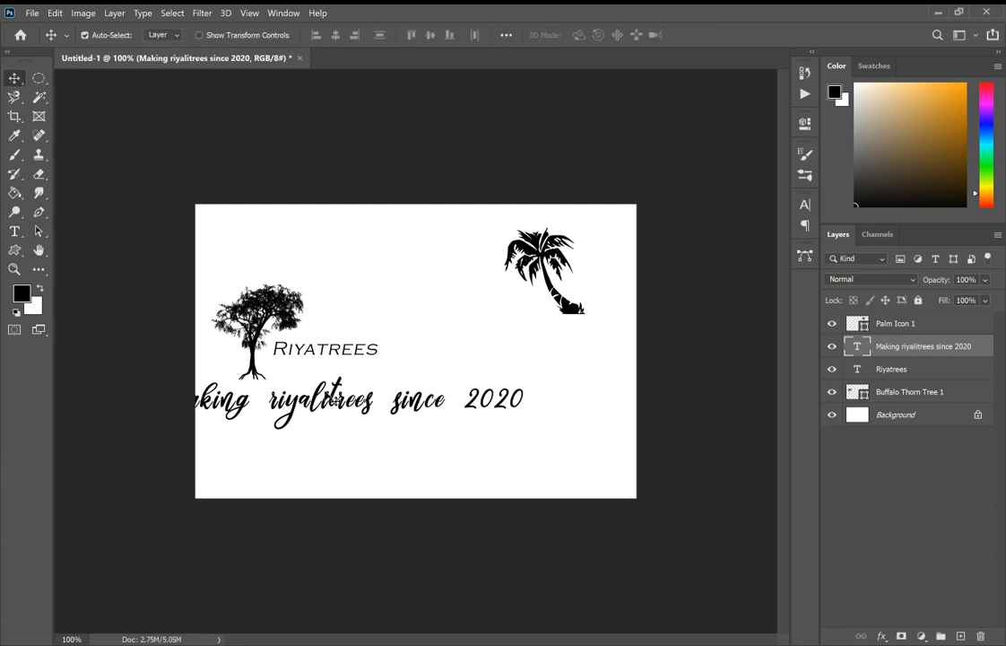
left_click_drag(333, 401, 379, 376)
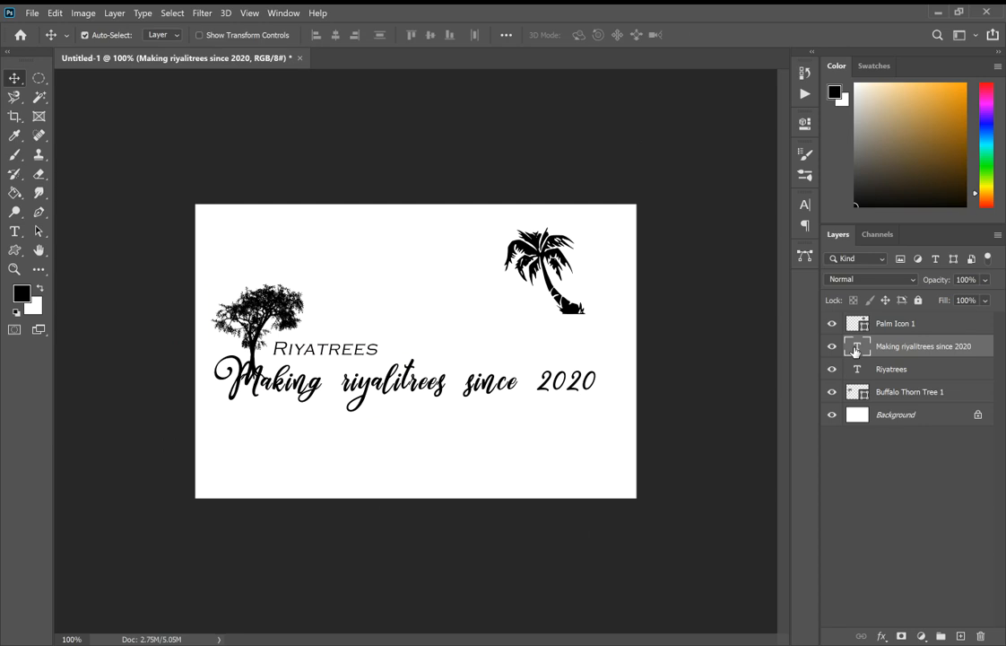
double_click(856, 346)
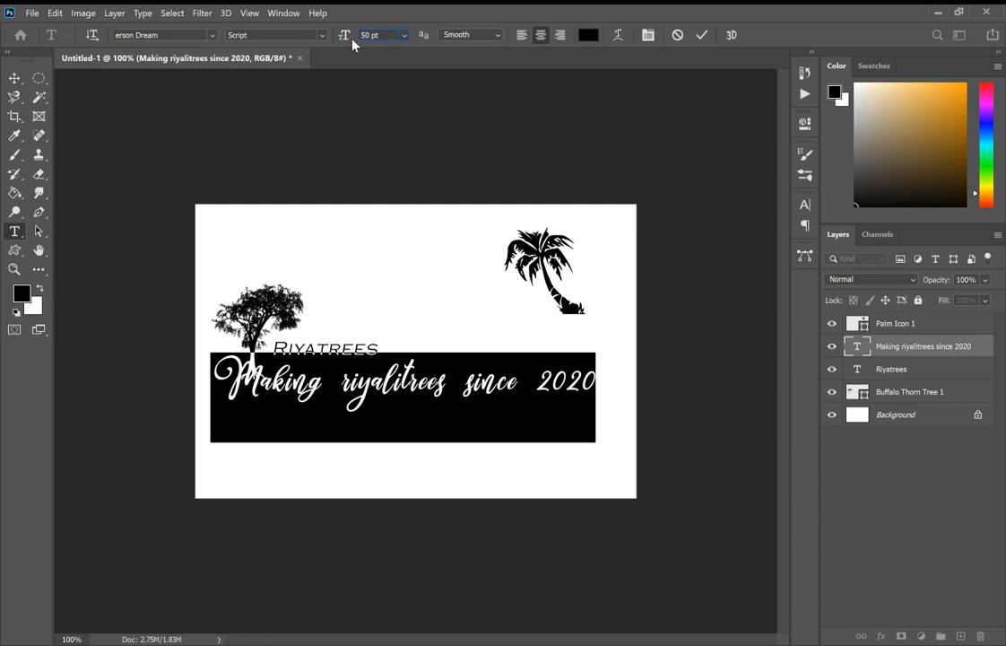
key("Return")
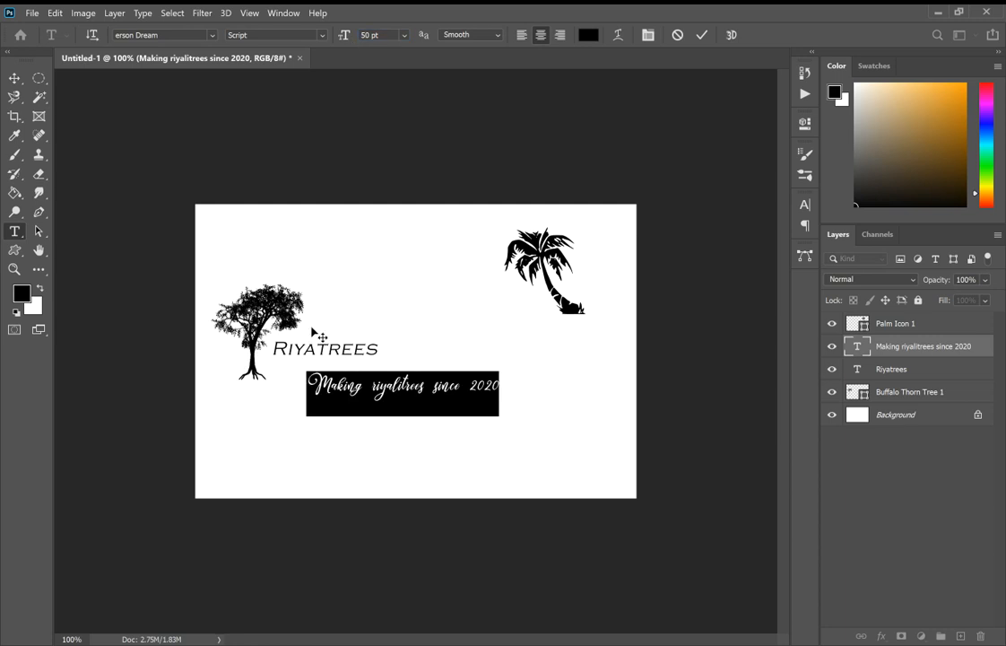
left_click(393, 393)
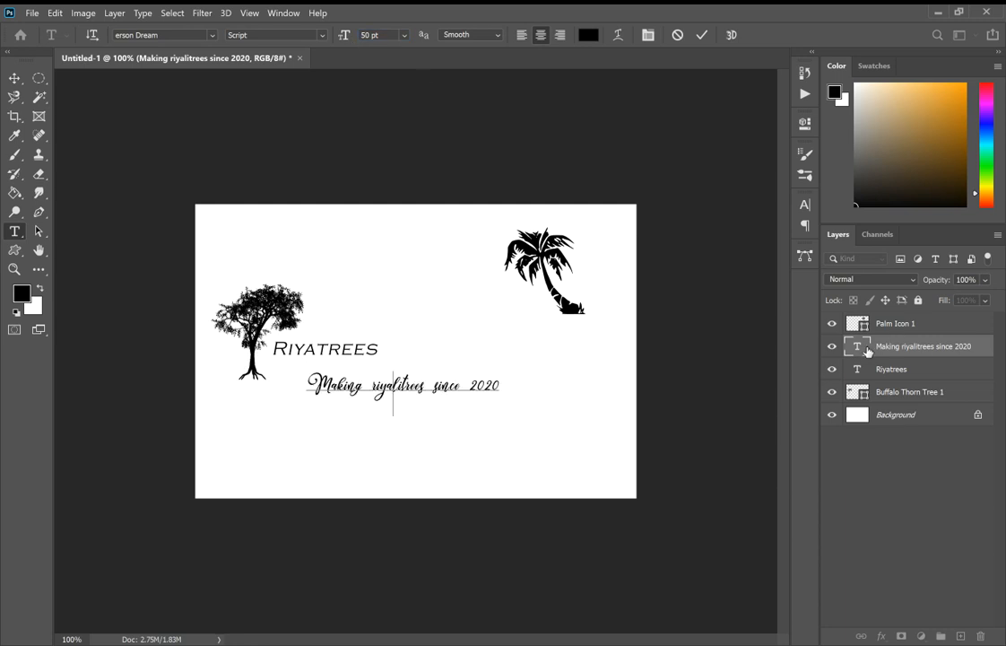
Set the tagline's font size to 25 pt and place it directly beneath the Riyatrees text
key("ctrl+Return")
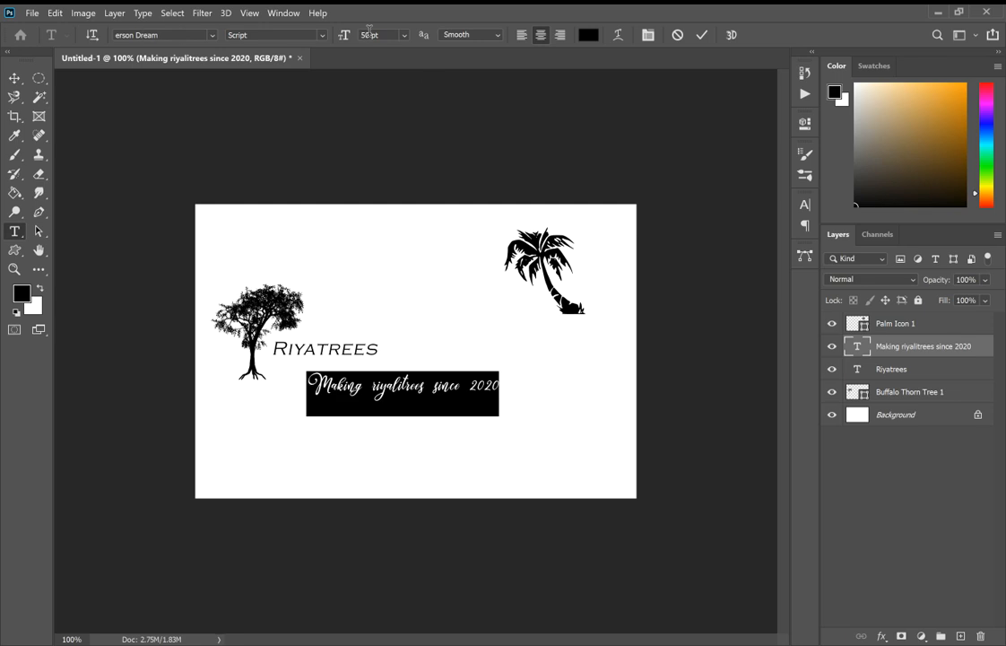
left_click_drag(369, 36, 343, 38)
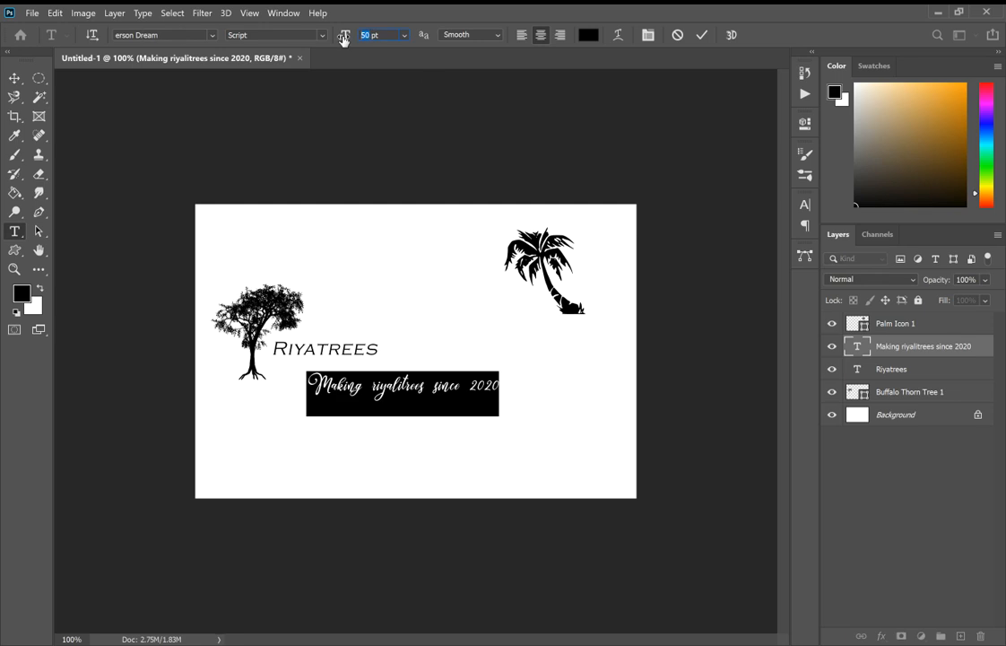
key("Return")
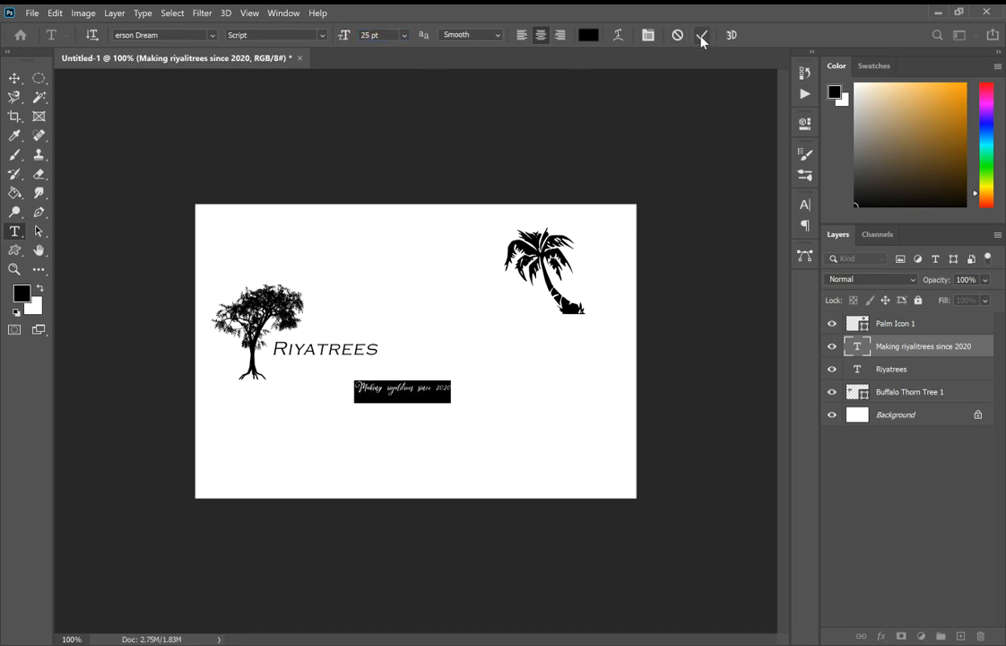
left_click(701, 36)
key("v")
left_click_drag(411, 396, 322, 366)
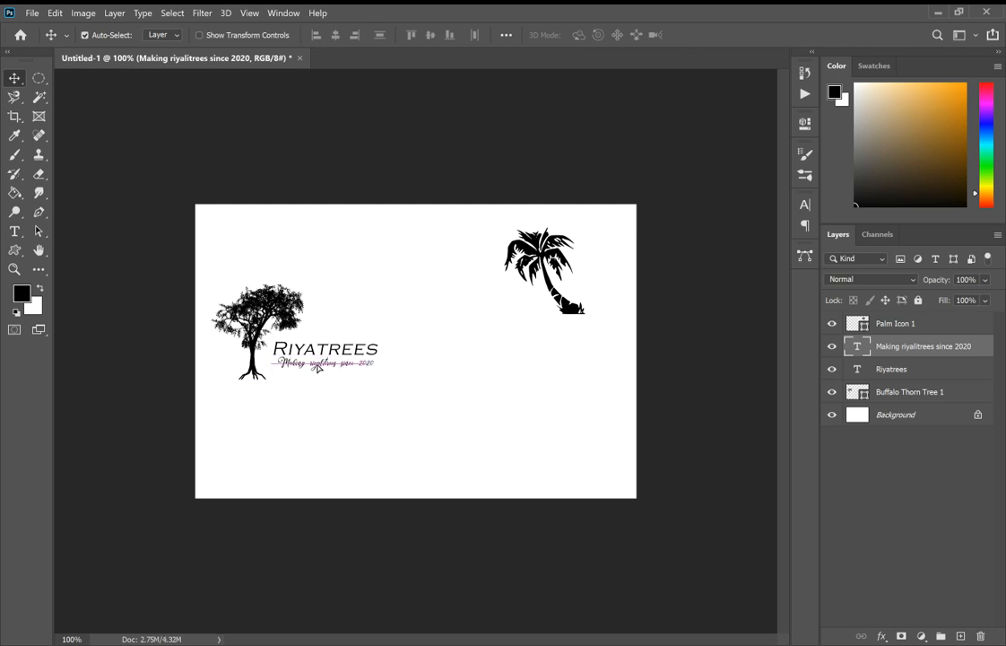
Open the Riyatrees text layer for editing and change its font to Berson Dream
left_click(14, 269)
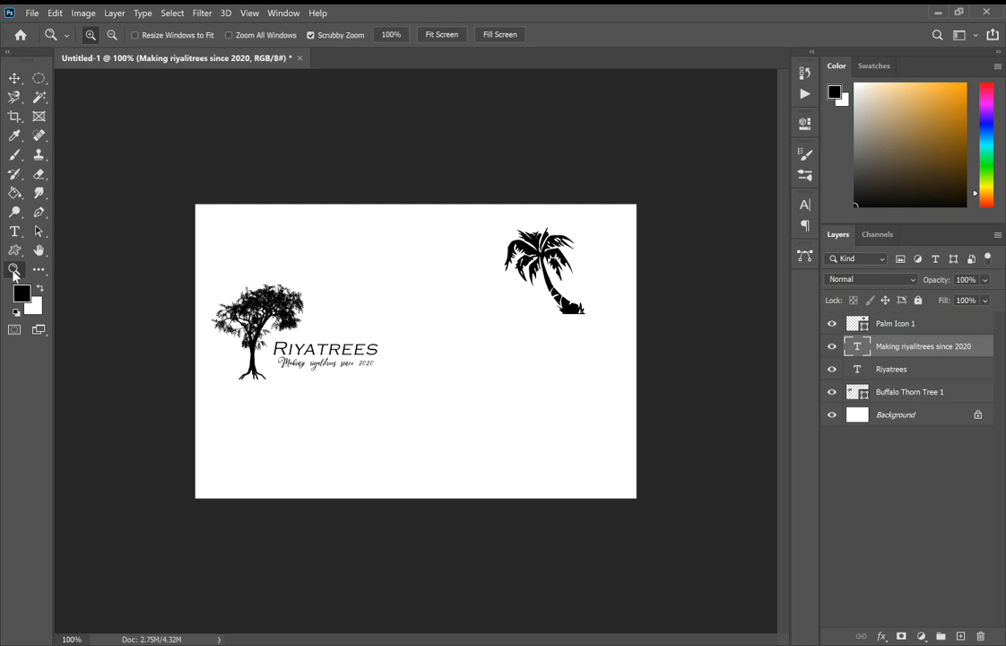
left_click(274, 345)
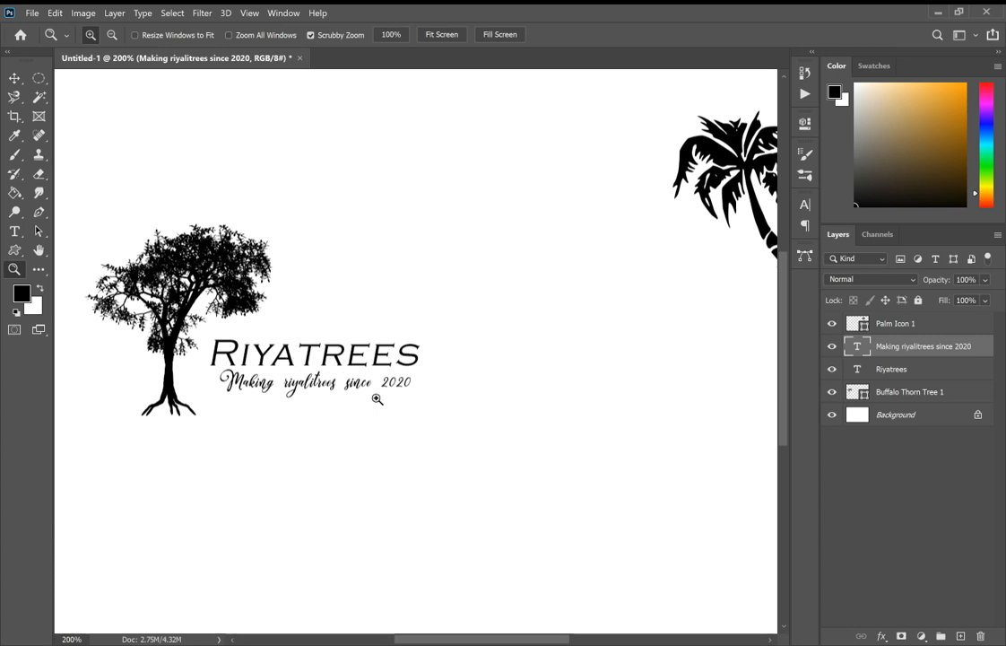
left_click(15, 237)
left_click(82, 235)
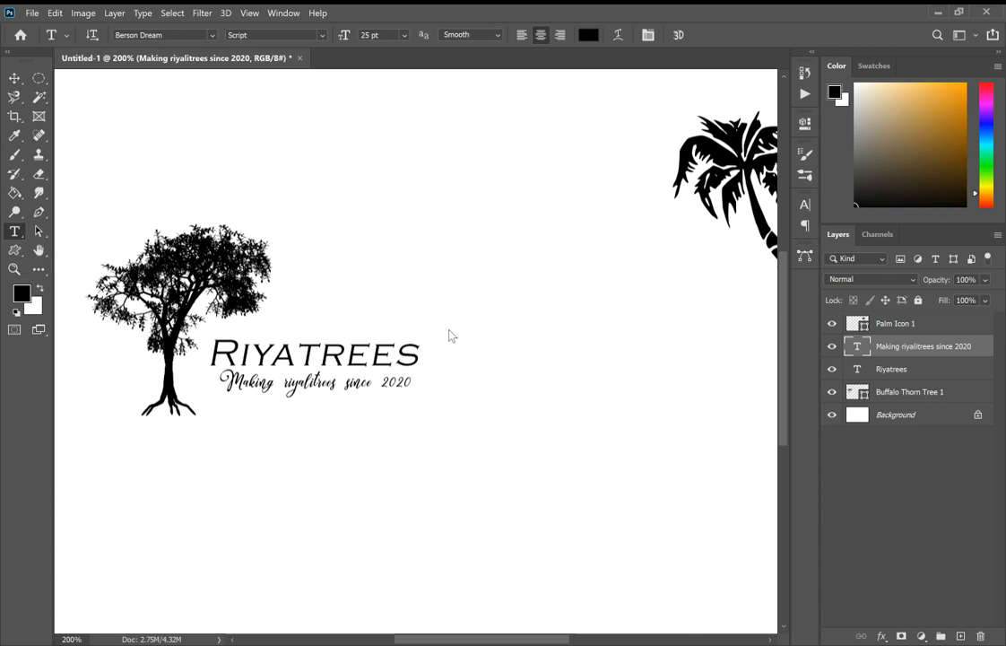
double_click(852, 368)
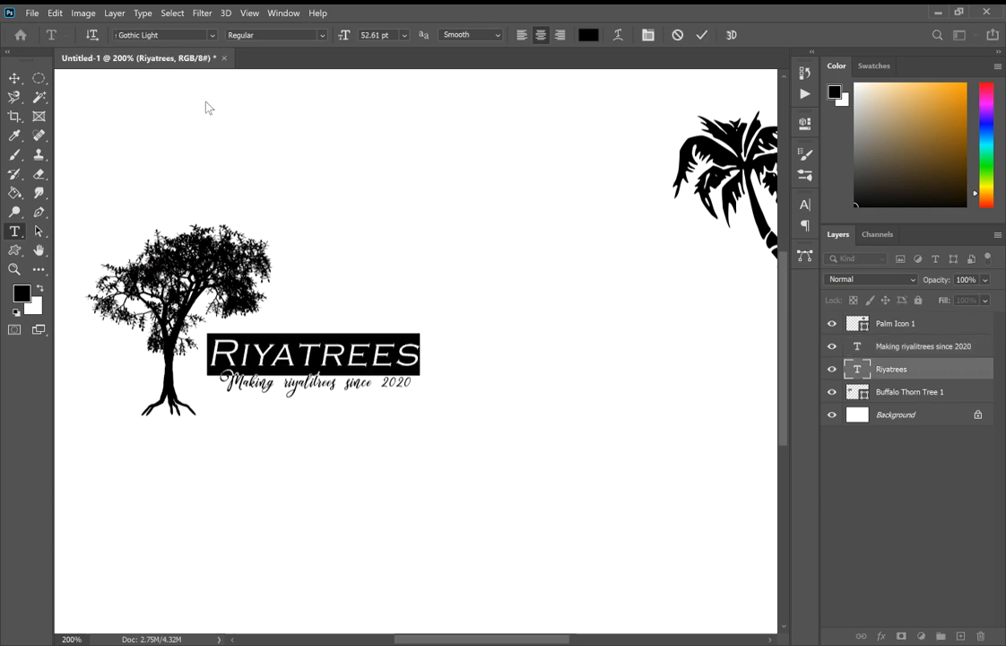
left_click(211, 36)
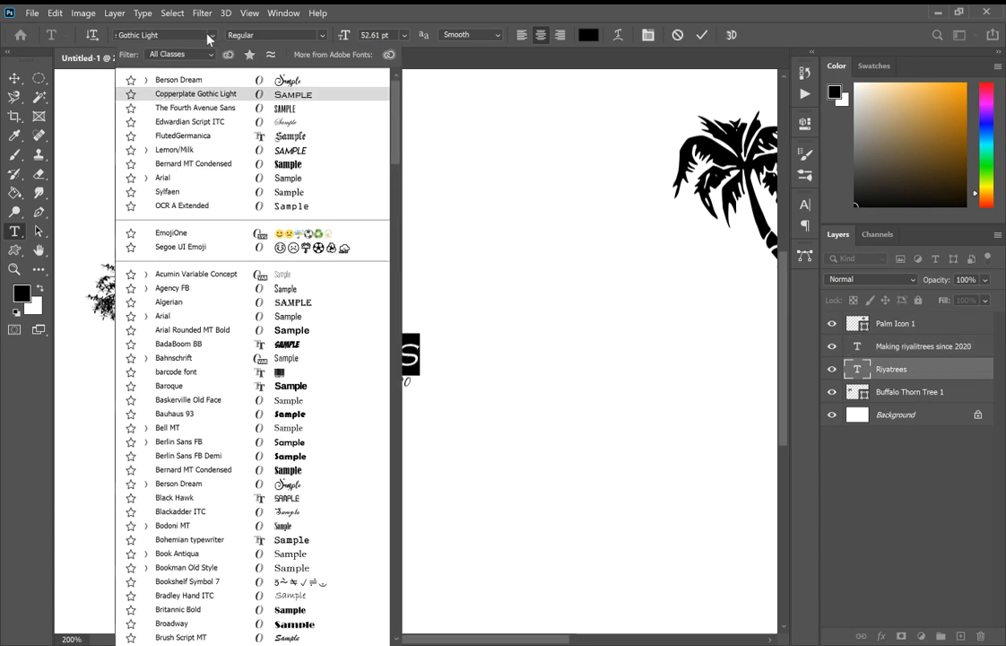
left_click(212, 81)
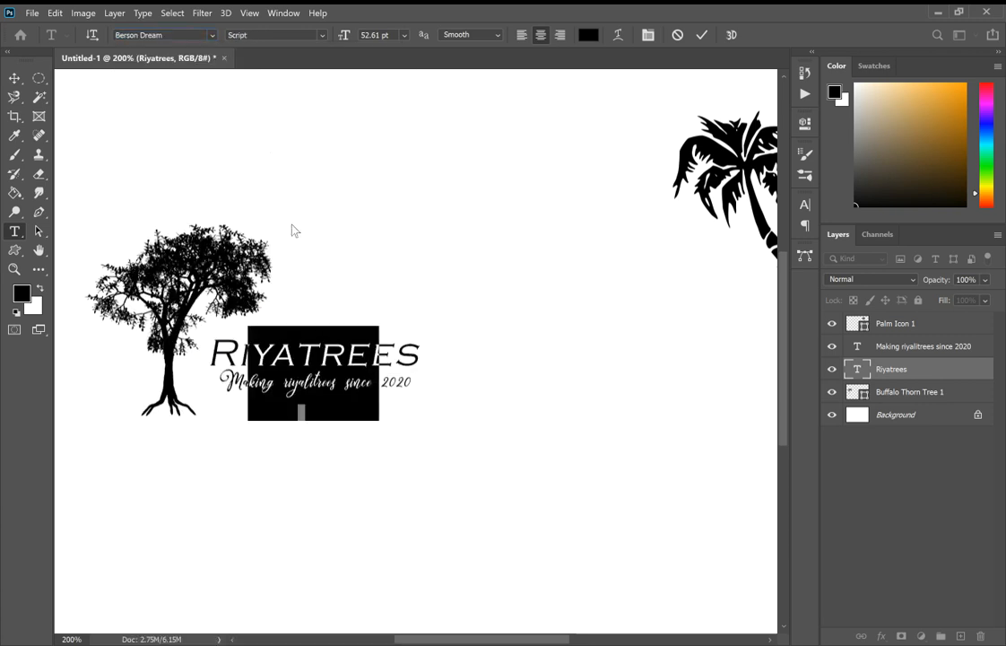
Replace the brand name text with "Riya's Trees" and commit it
type("Ri")
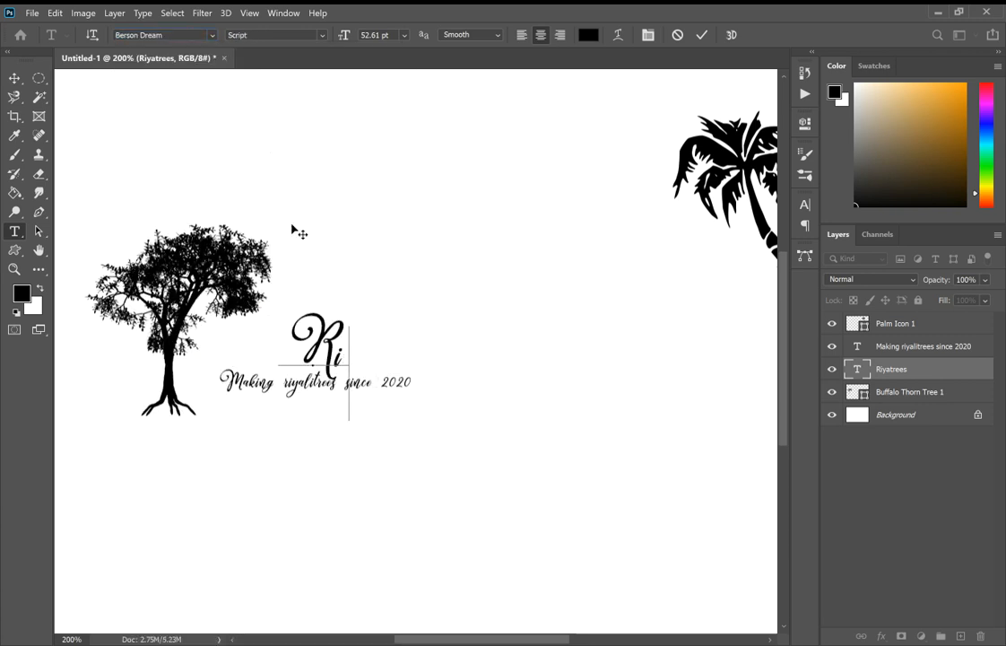
type("ya's")
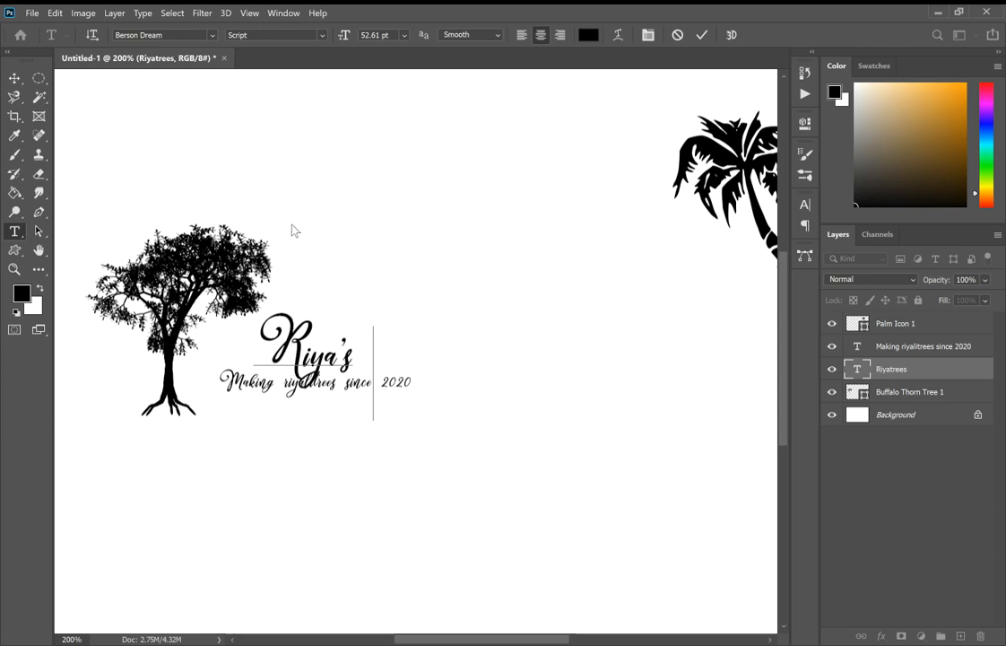
type(" Tress")
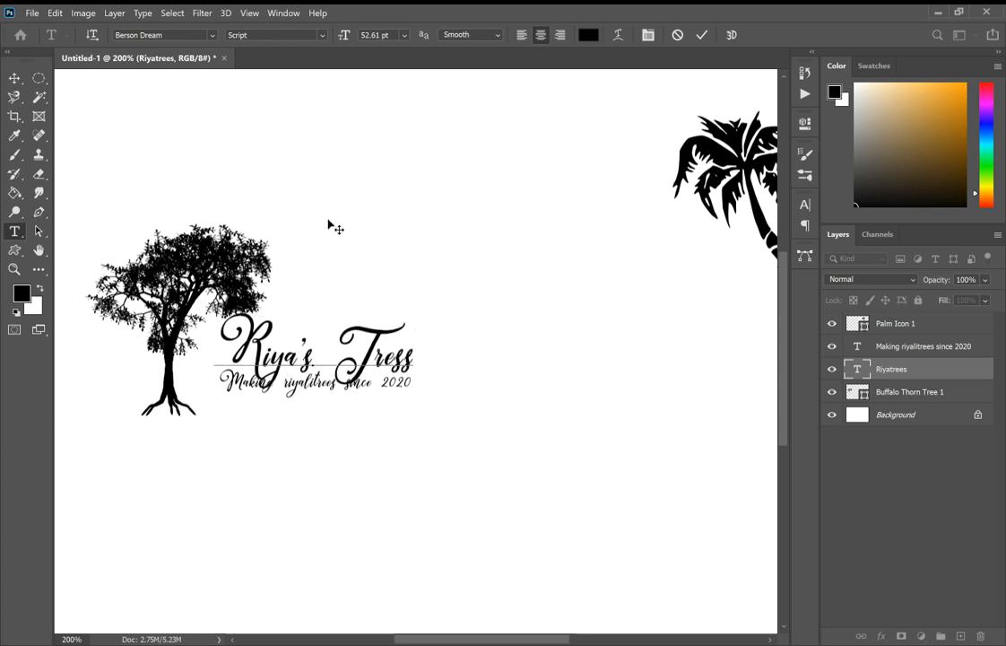
key("BackSpace")
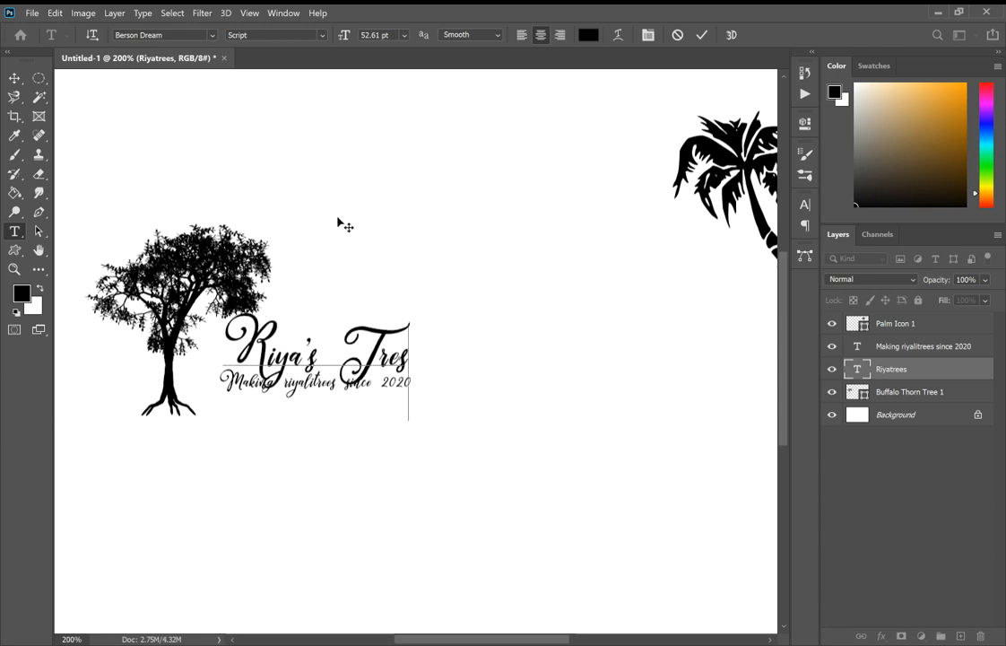
key("BackSpace")
type("es")
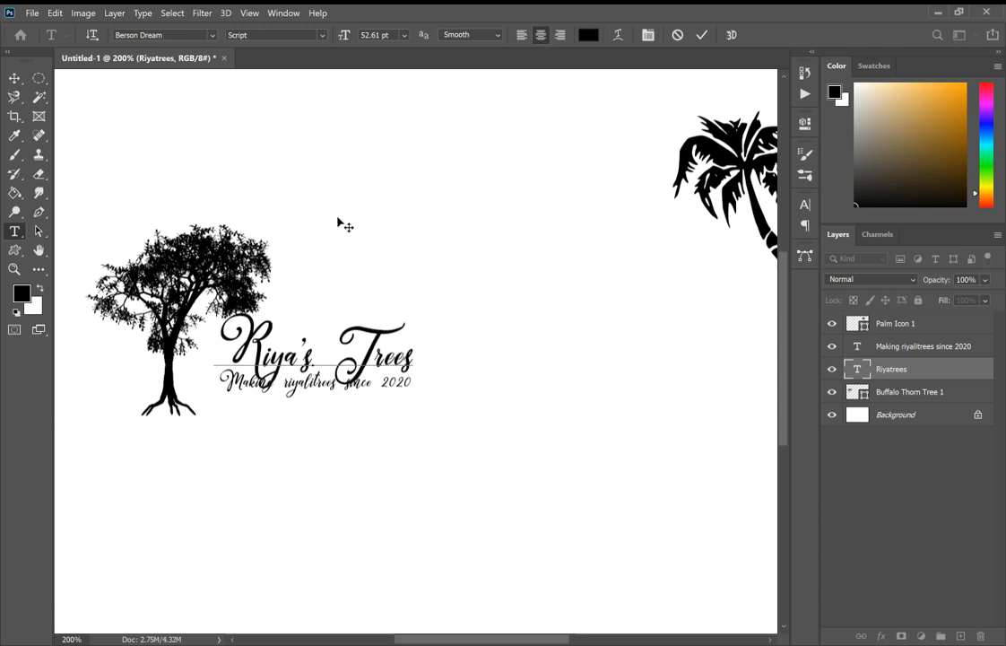
left_click(703, 37)
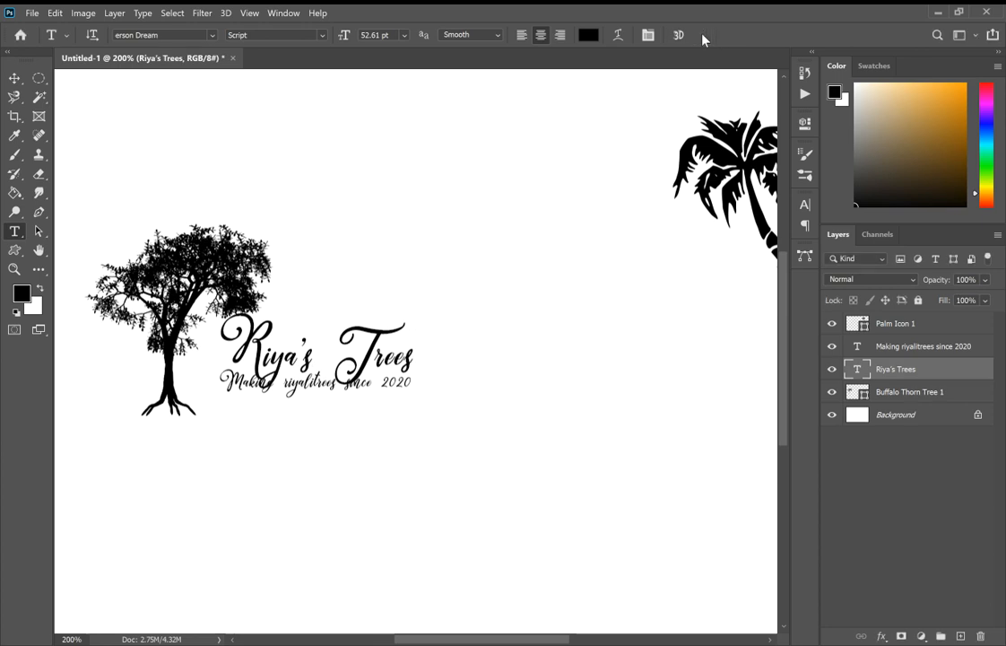
Change the tagline's font to Copperplate Gothic Light at 20 pt and commit the edit
double_click(856, 347)
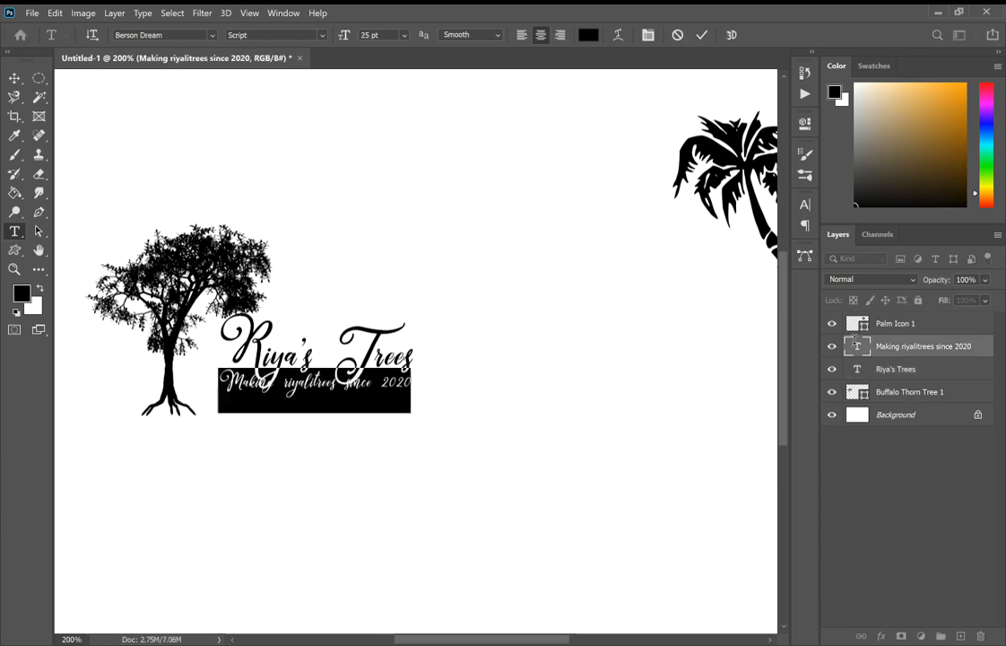
left_click(213, 36)
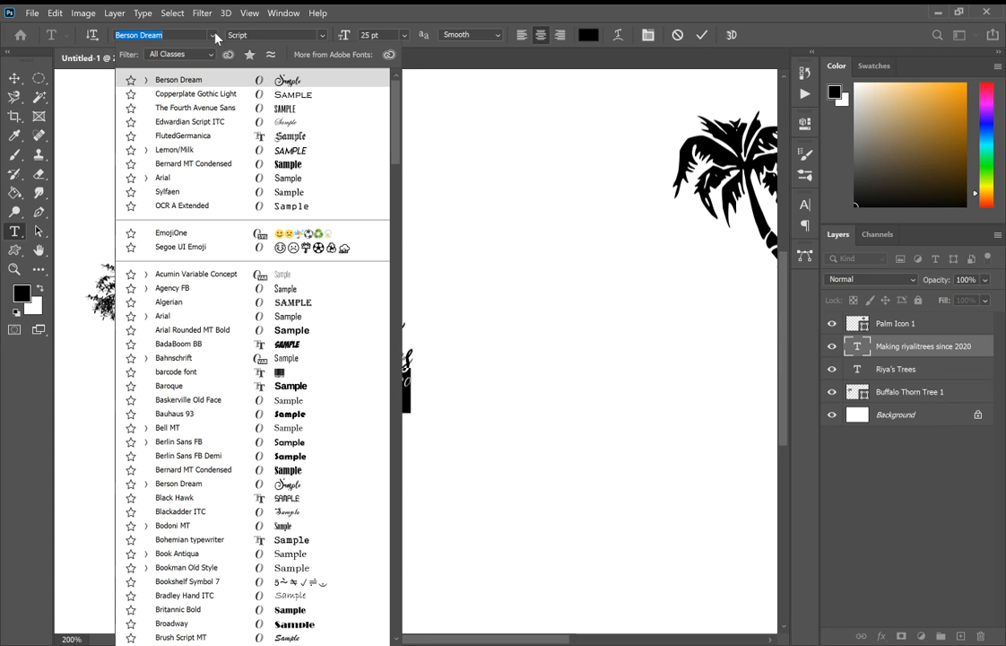
left_click(292, 102)
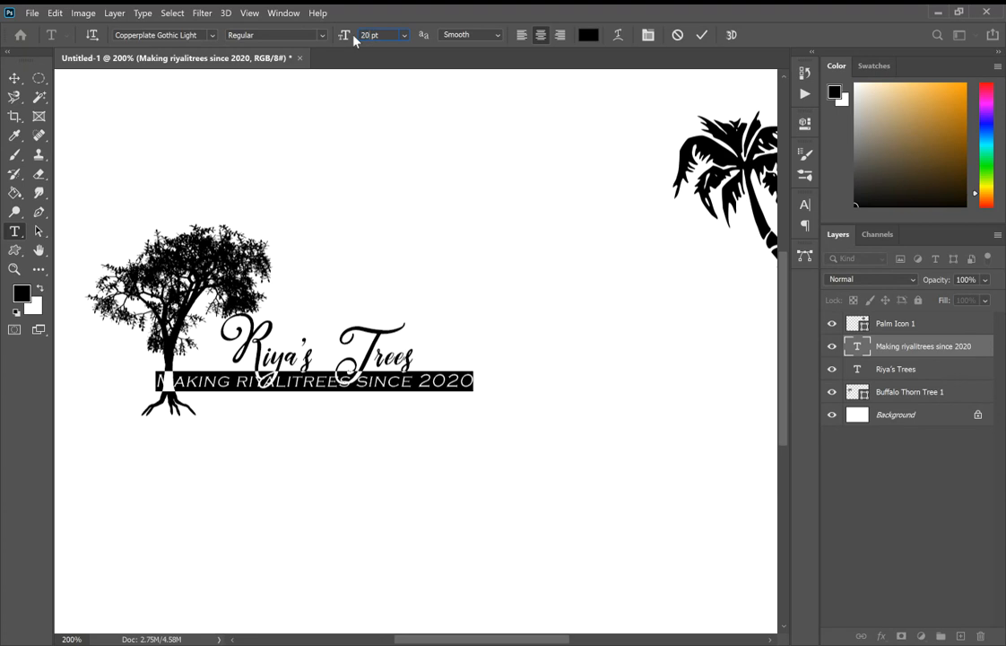
left_click(705, 38)
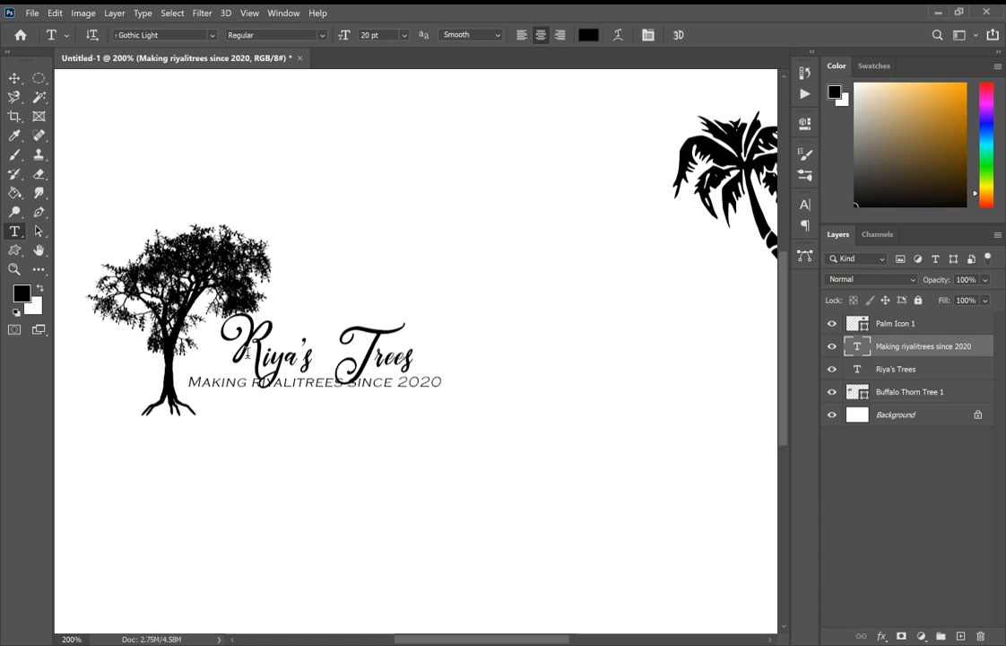
Reposition the tagline and the Riya's Trees text beside the tree trunk so that the tagline sits clear beneath the name
left_click(13, 78)
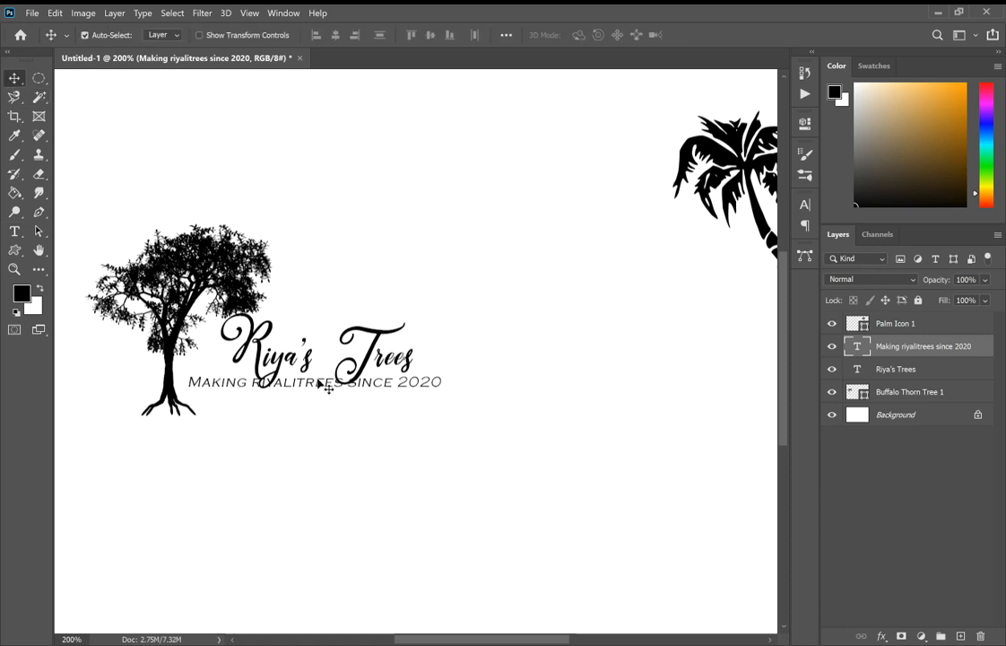
left_click_drag(328, 388, 354, 406)
left_click(265, 351)
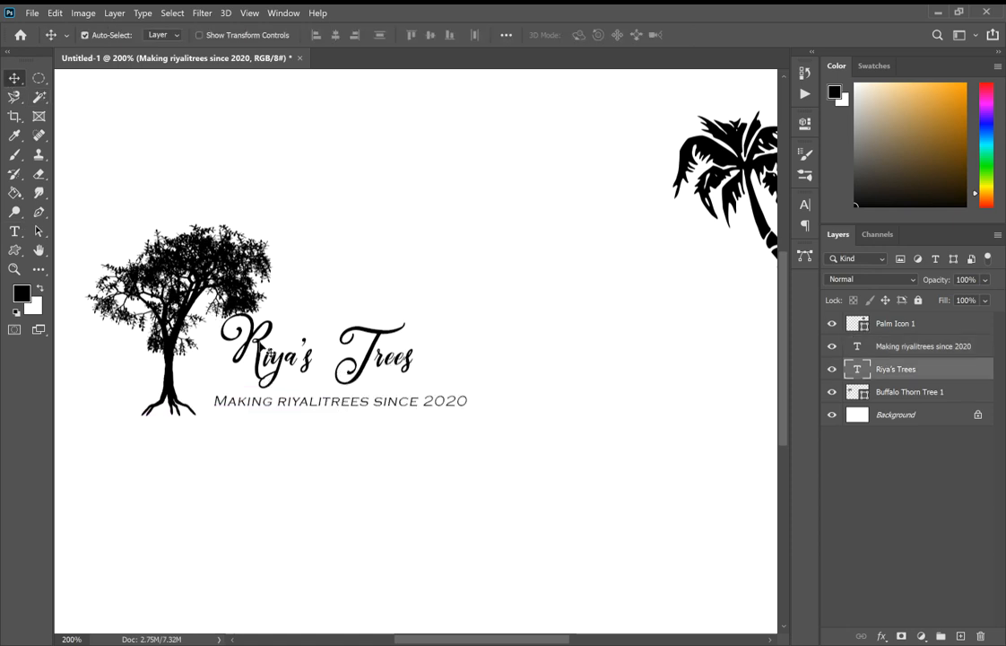
left_click_drag(265, 352, 282, 354)
left_click_drag(337, 409, 335, 414)
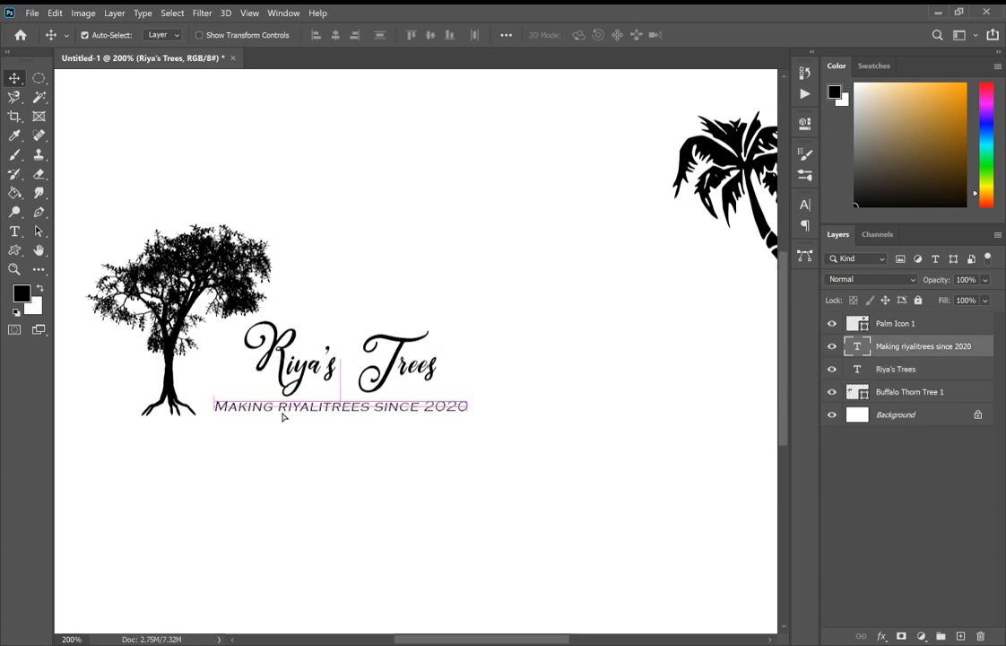
left_click(243, 427)
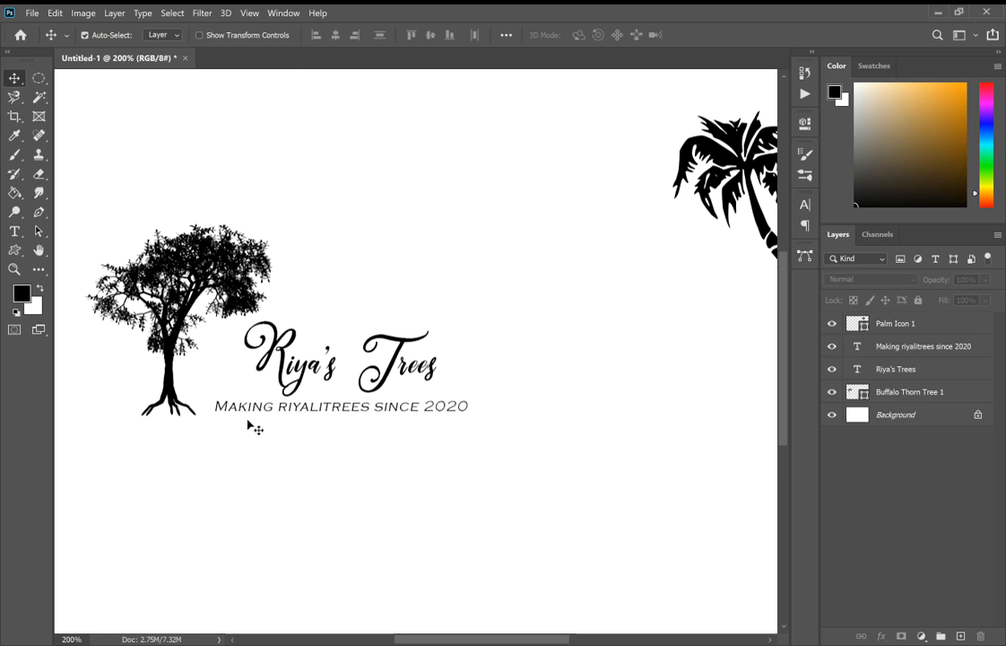
double_click(854, 352)
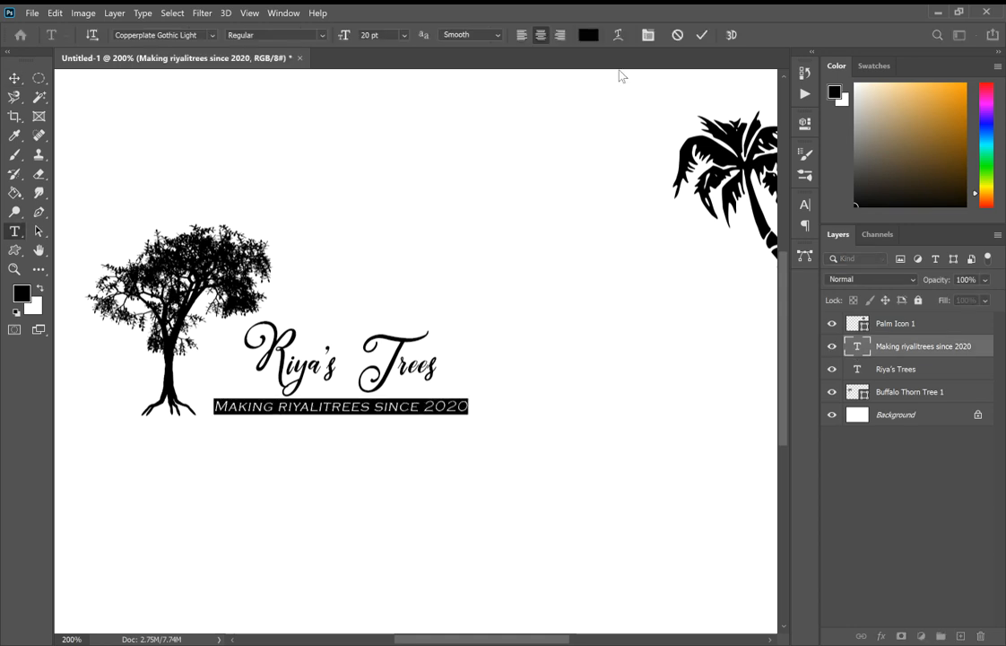
left_click(701, 35)
key("v")
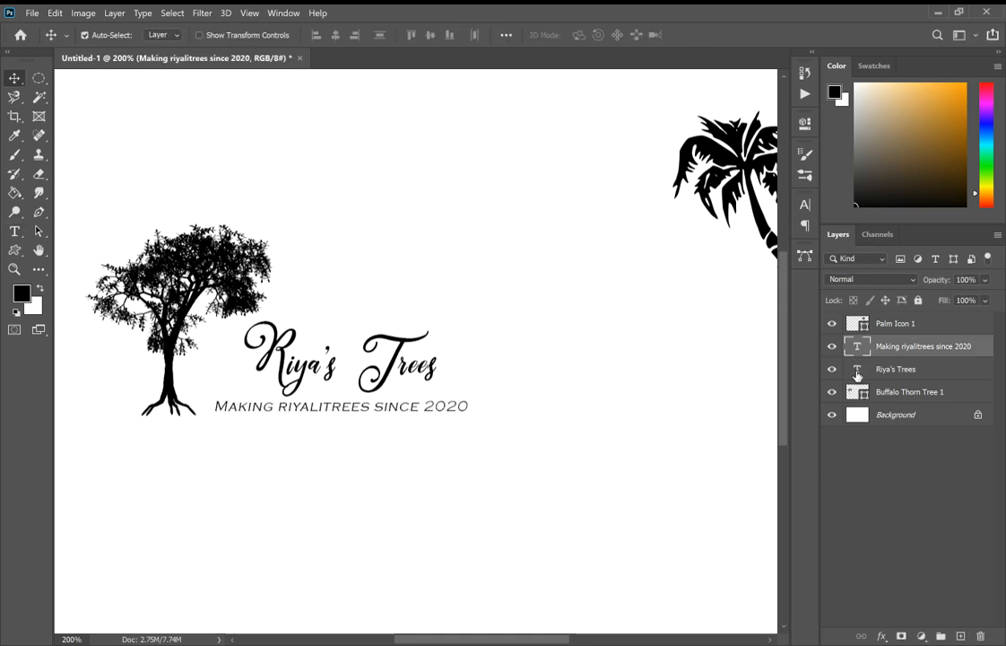
Change the Riya's Trees text font to Lemon/Milk and move it down to just above the tagline
double_click(856, 373)
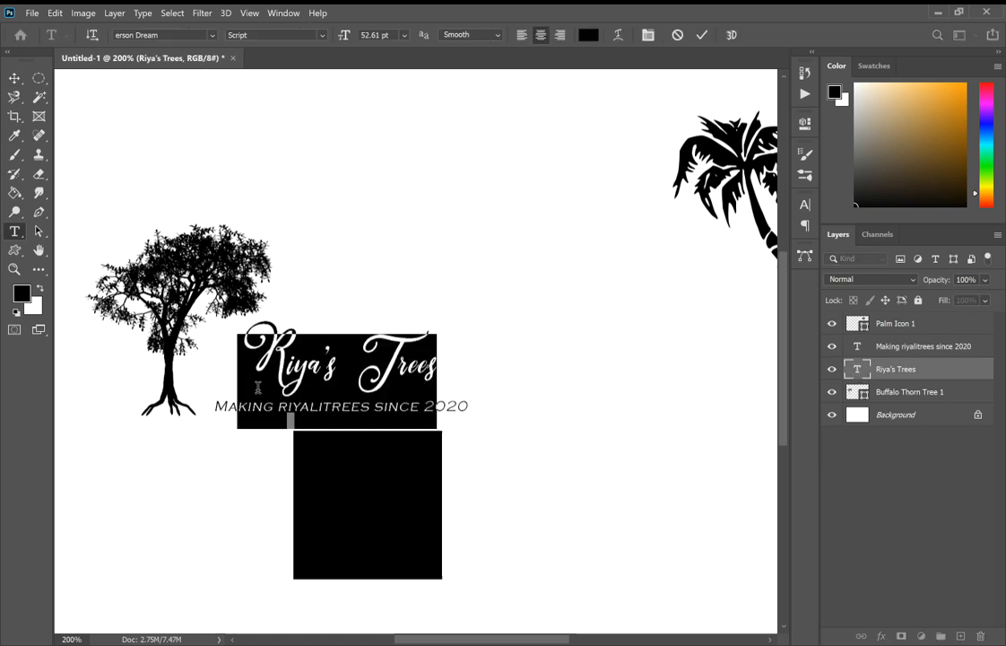
left_click(211, 35)
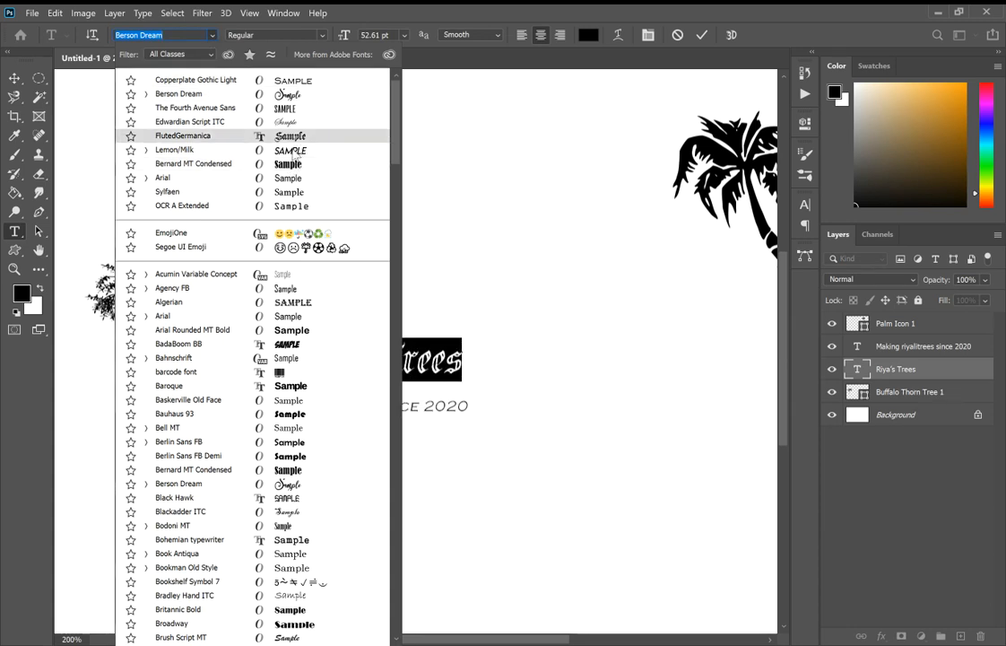
key("Escape")
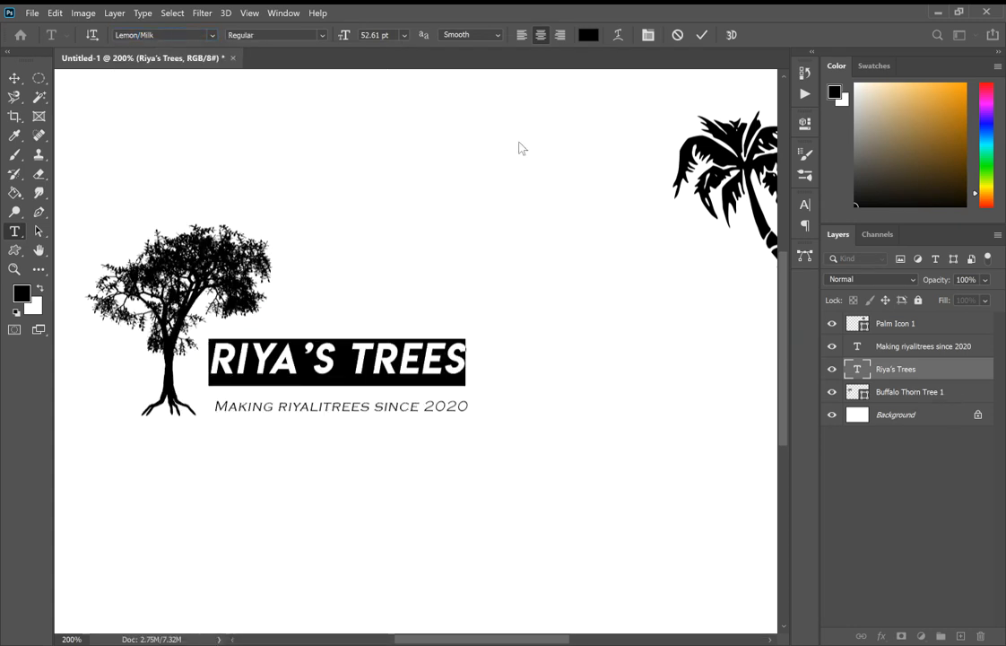
left_click(701, 36)
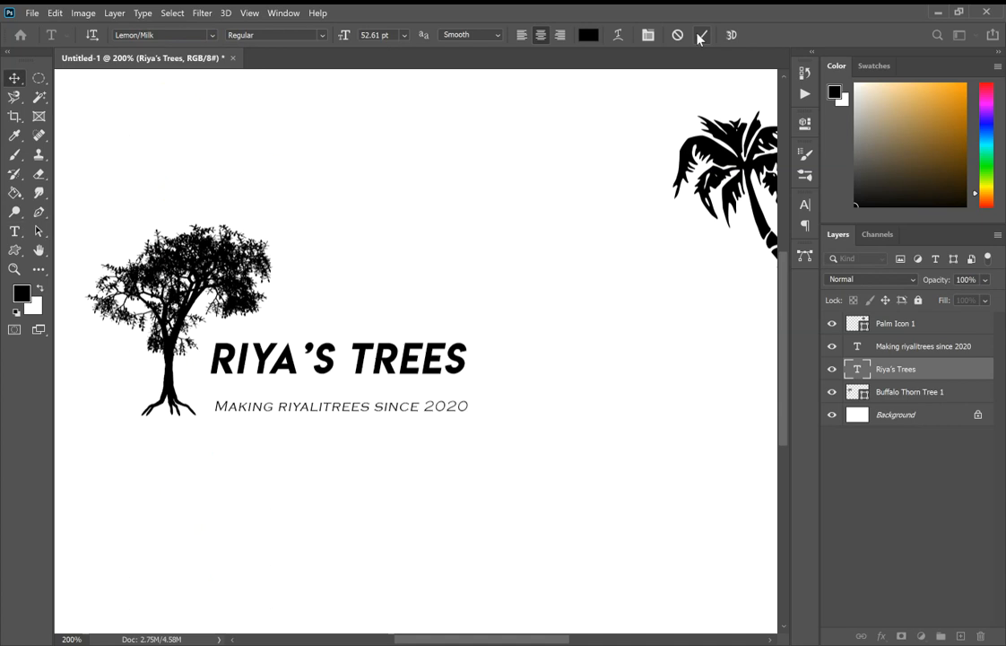
left_click_drag(276, 356, 290, 379)
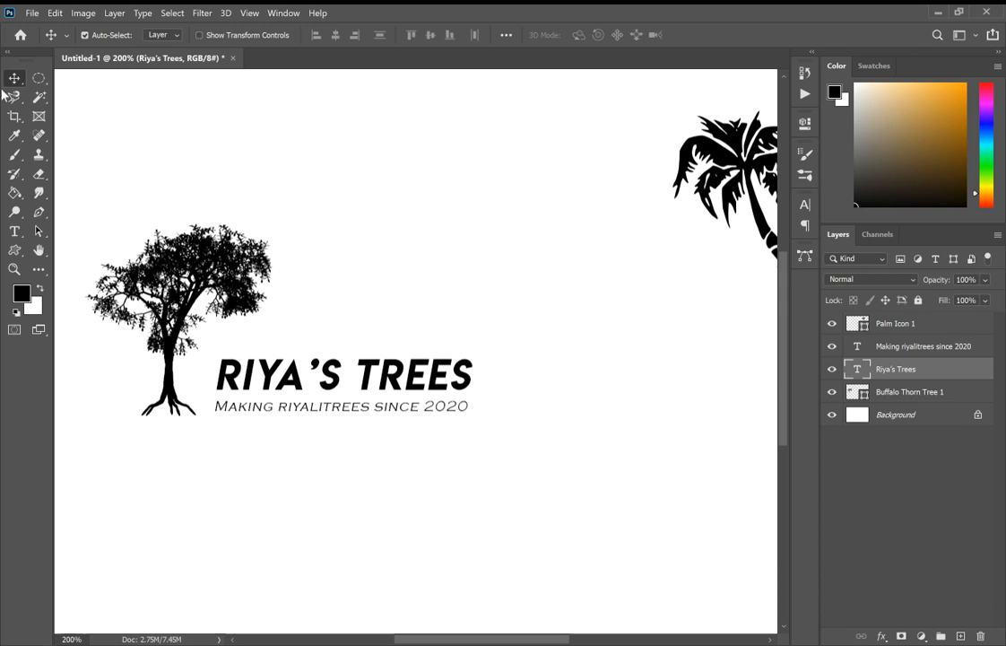
right_click(39, 78)
left_click(99, 76)
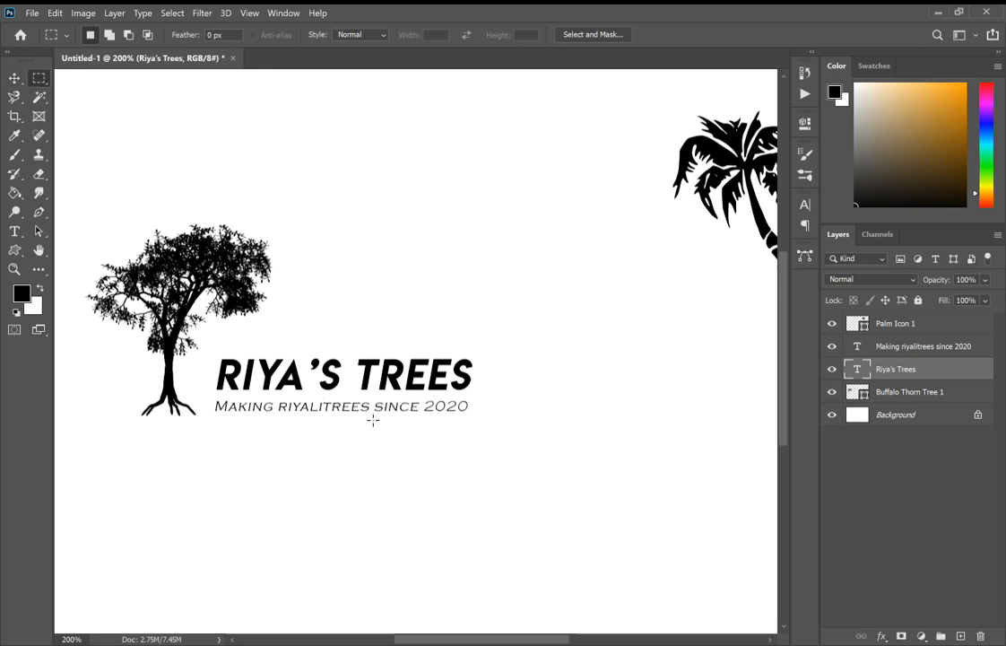
left_click_drag(373, 419, 325, 339)
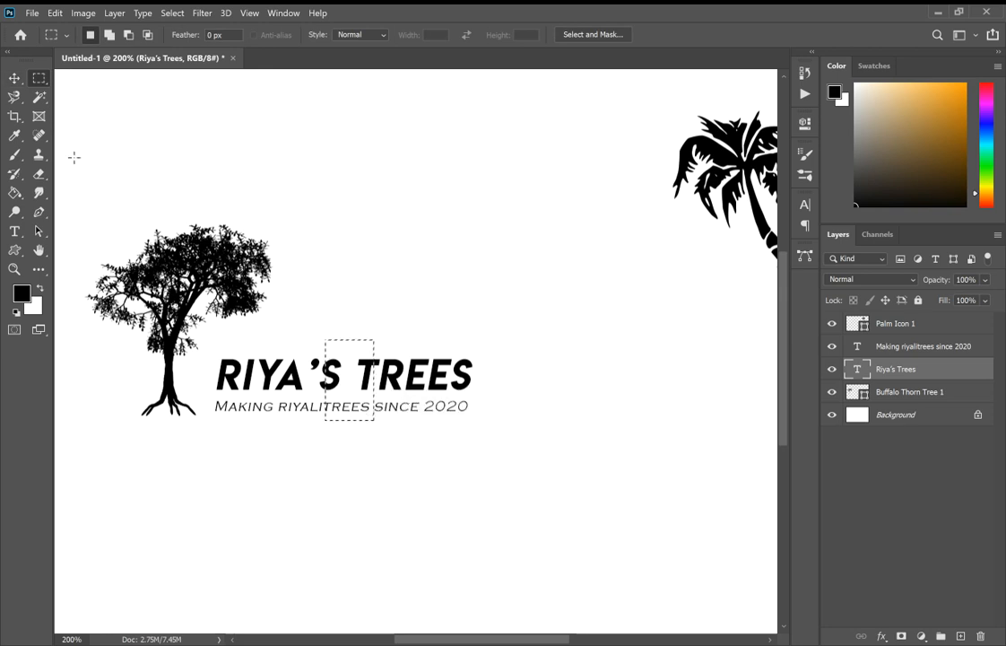
left_click(14, 78)
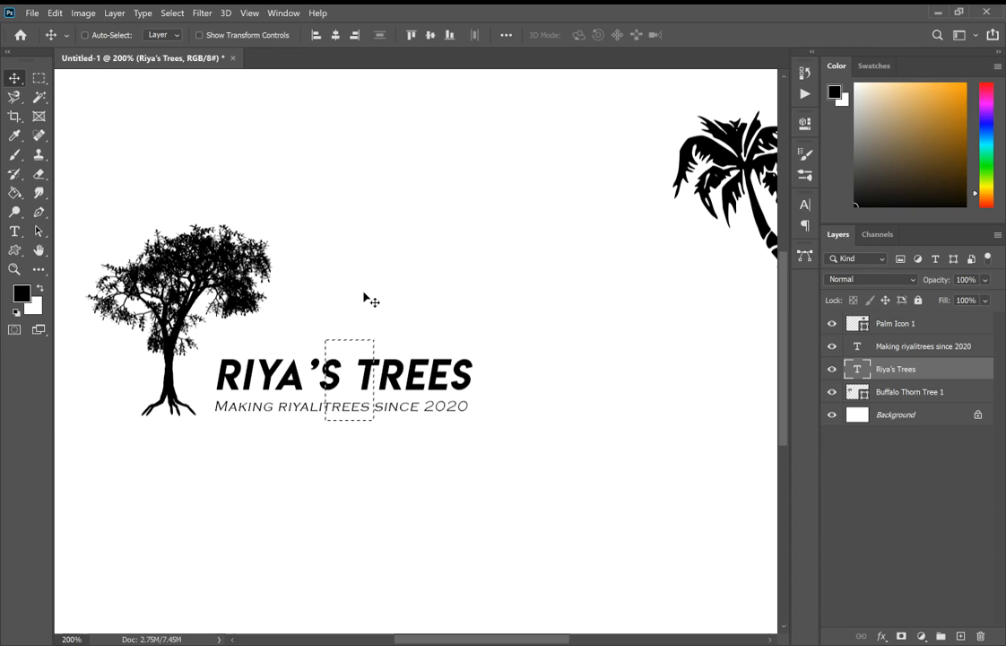
key("ctrl+d")
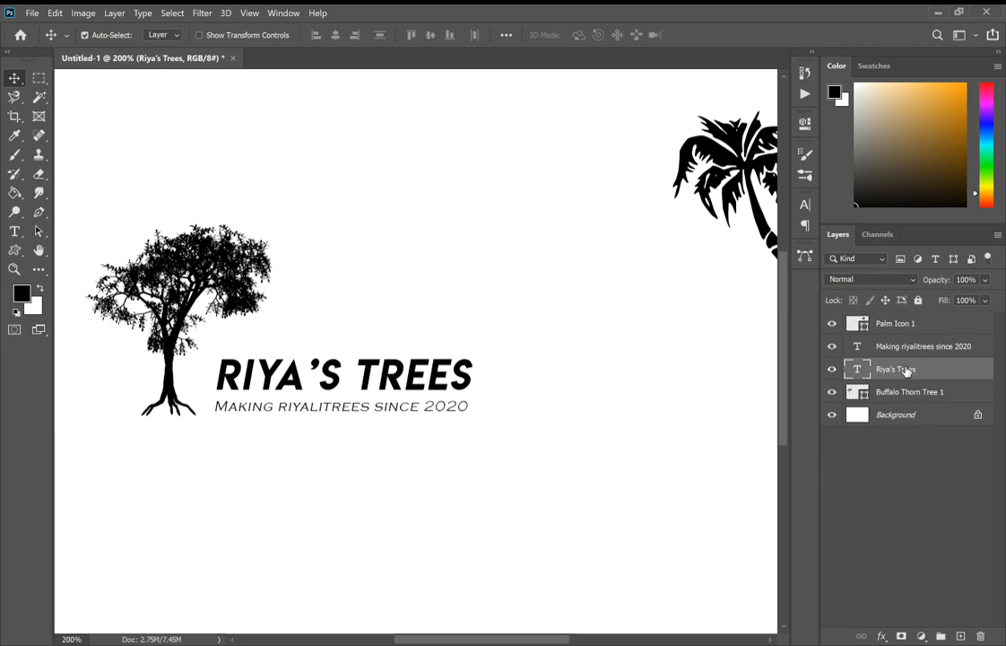
Select the tagline and Riya's Trees text layers and move them up together beside the tree trunk
left_click(915, 348, "shift")
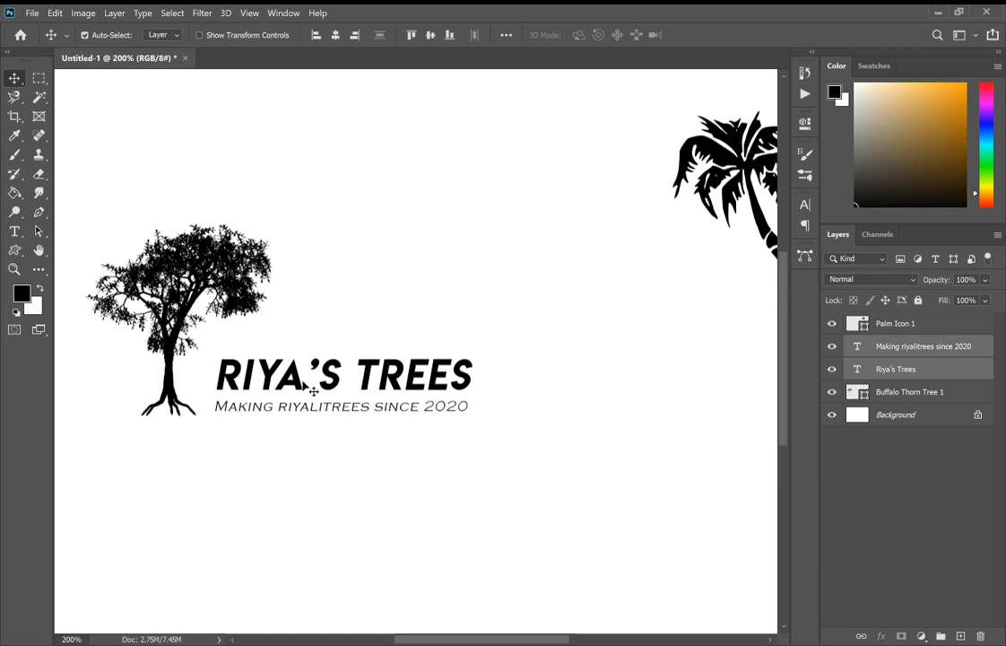
mouse_move(309, 386)
left_mouse_down()
mouse_move(305, 357)
mouse_move(298, 364)
left_mouse_up()
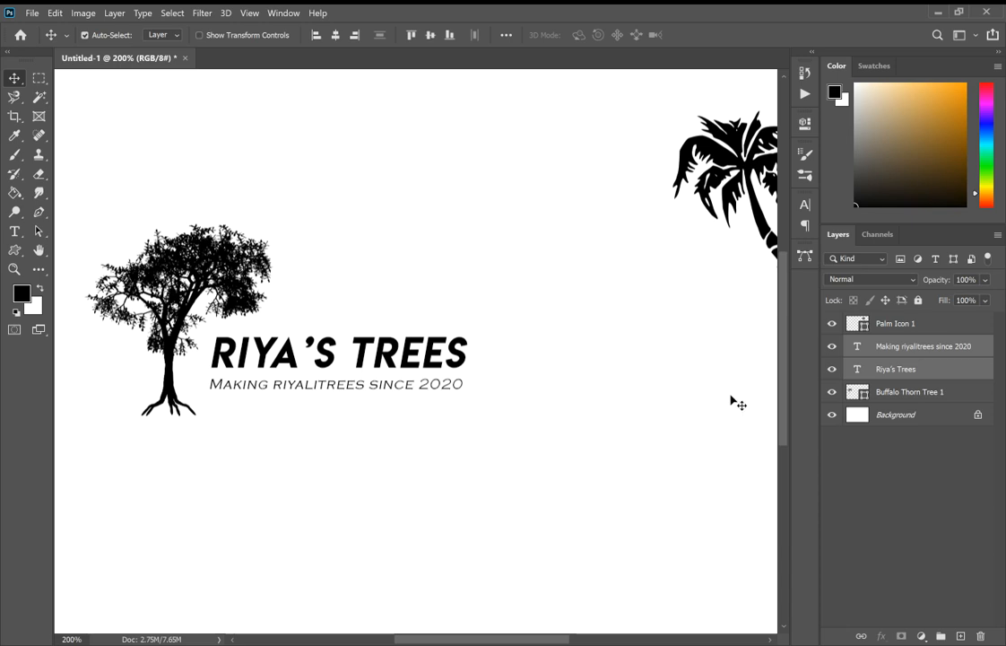
Examine the tree logo in the full canvas, at 100% and at 200%, and clear the layer selection
double_click(38, 253)
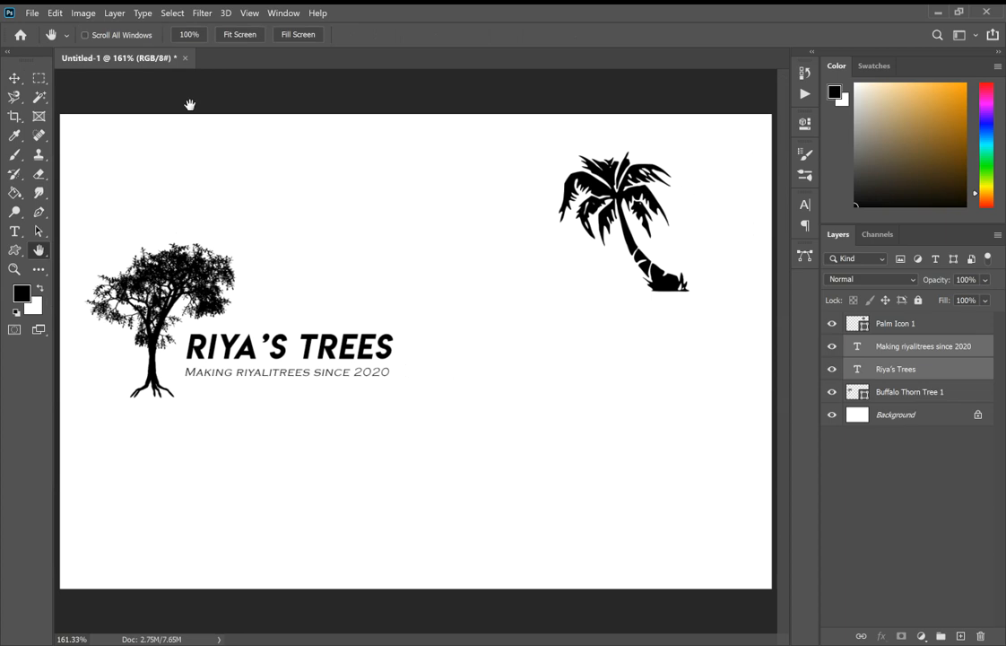
left_click(189, 35)
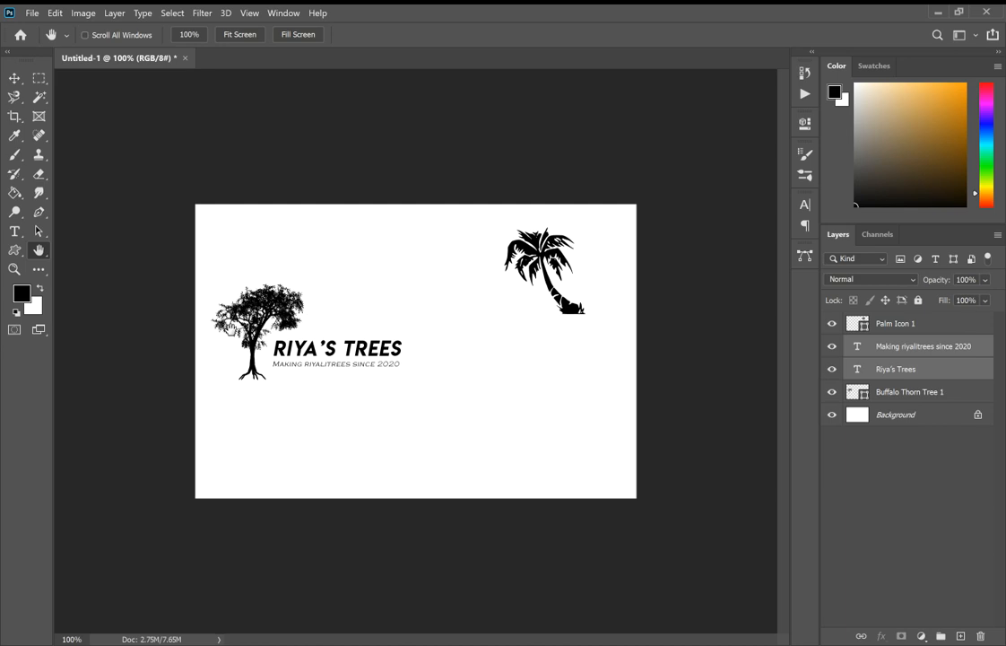
left_click(14, 269)
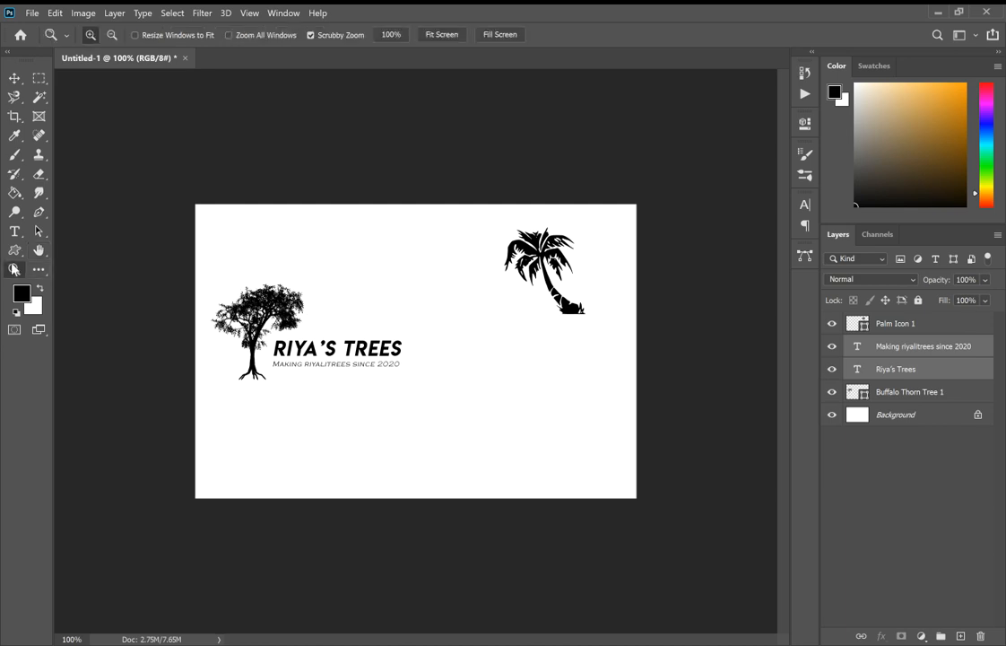
left_click(290, 312)
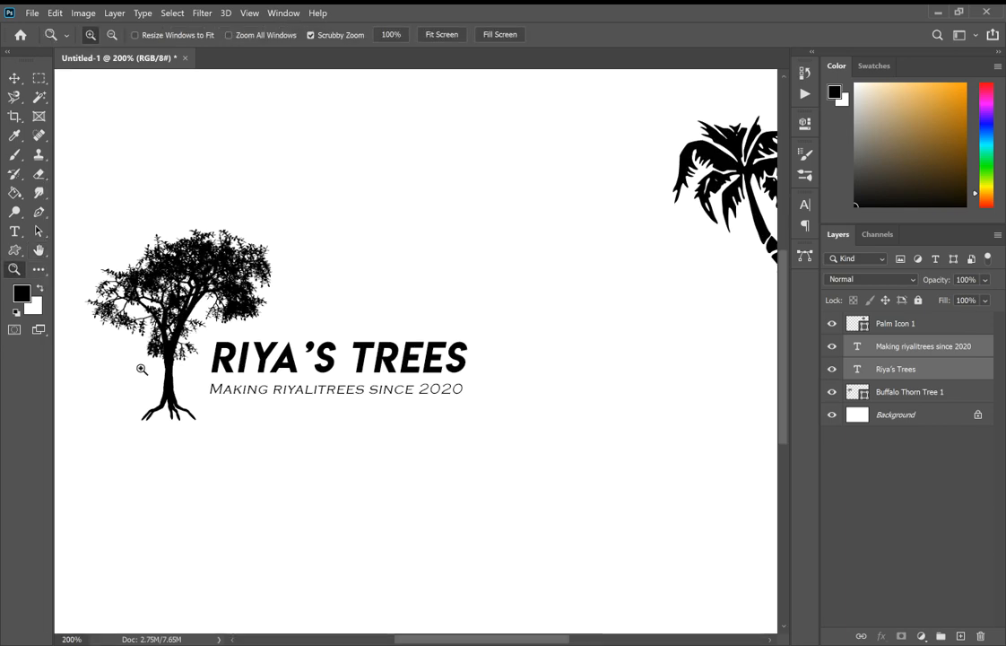
left_click(671, 640)
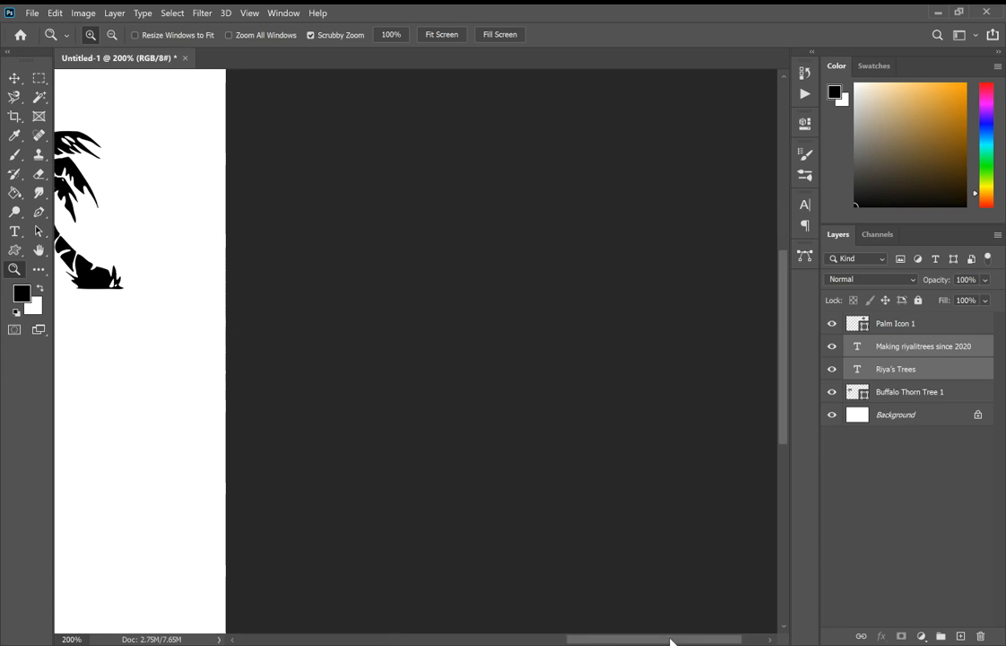
left_click_drag(702, 642, 537, 641)
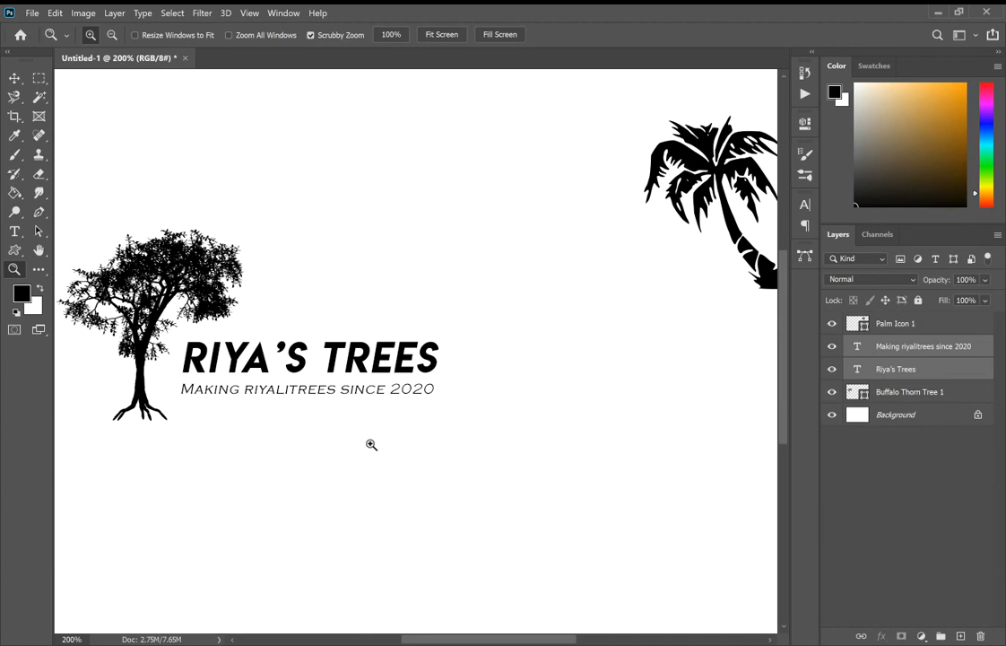
left_click(11, 77)
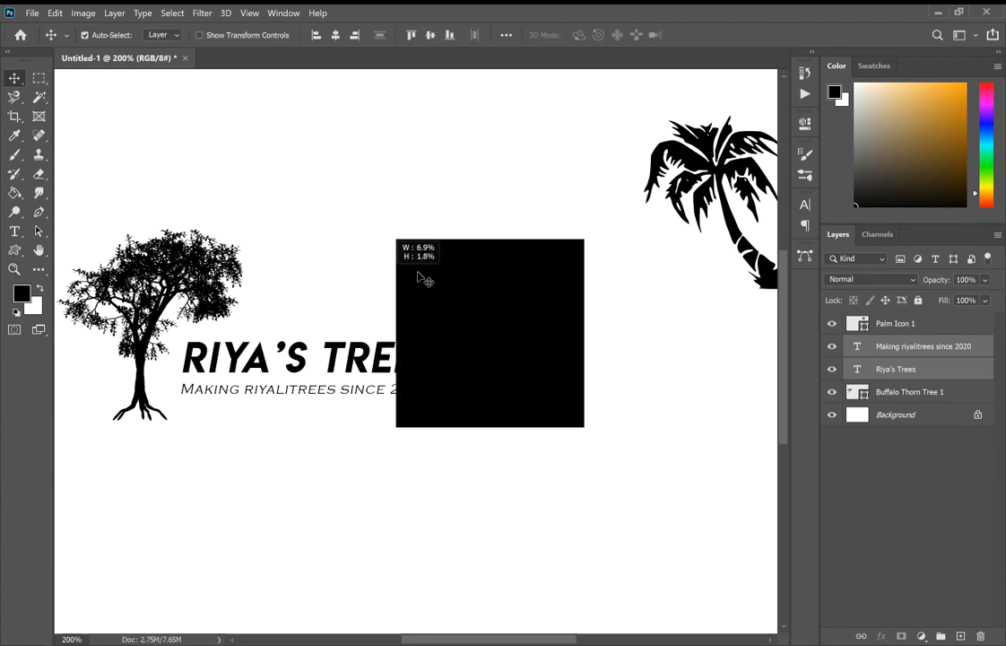
left_click_drag(386, 275, 391, 271)
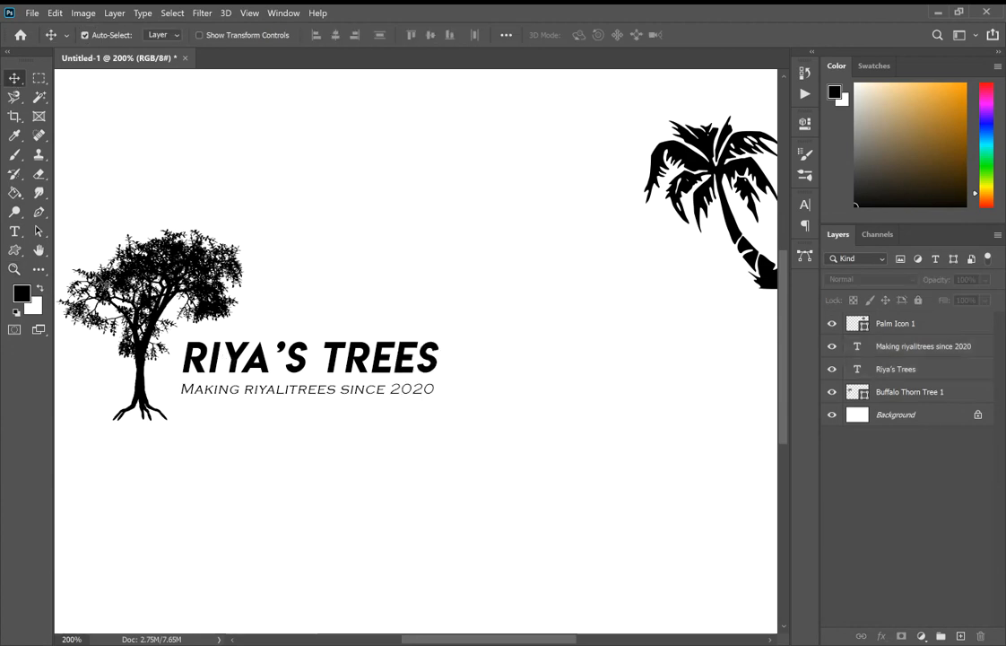
Move the palm tree down beside the first logo so its base lines up with the tagline, and clear the layer selection
left_click(37, 252)
left_click_drag(631, 279, 507, 279)
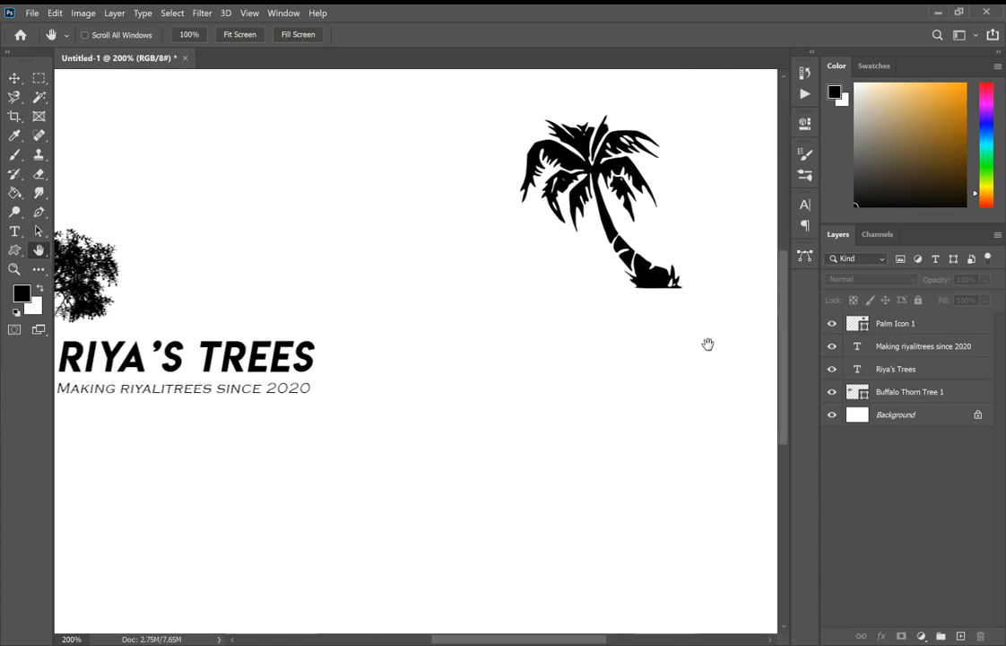
left_click(15, 79)
left_click_drag(549, 193, 476, 273)
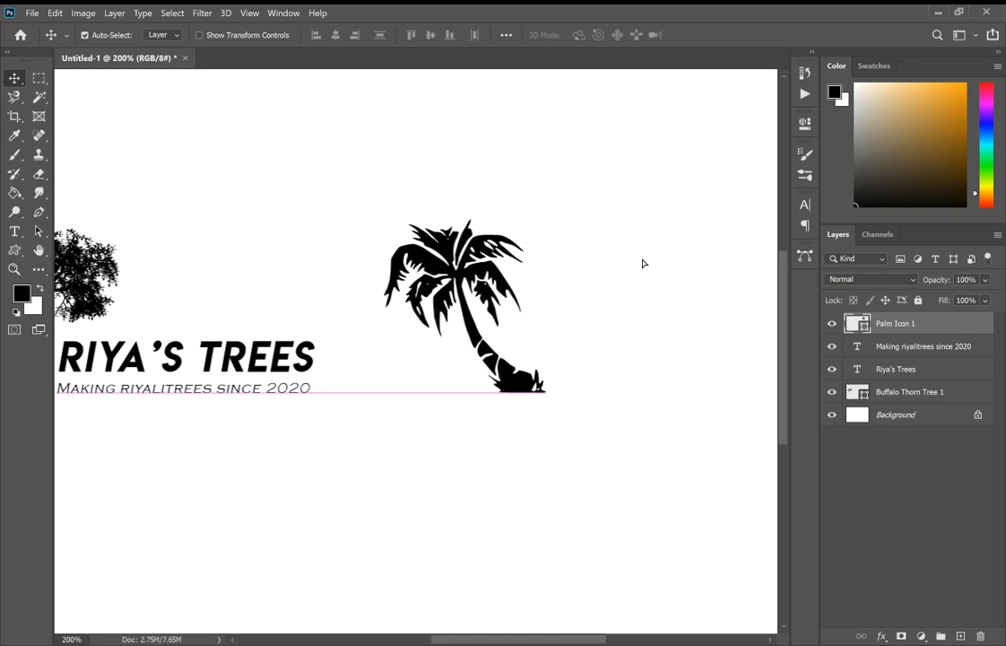
left_click(887, 483)
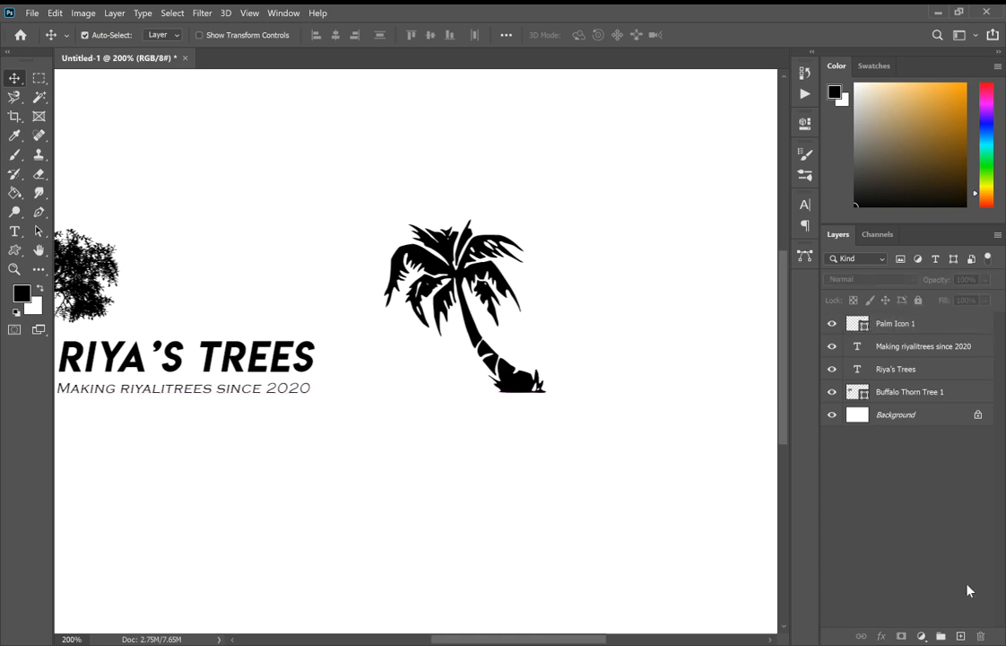
Add the text "Riya's Trees" in Kunstler Script at 100 pt on a new layer next to the palm tree
left_click(960, 635)
key("t")
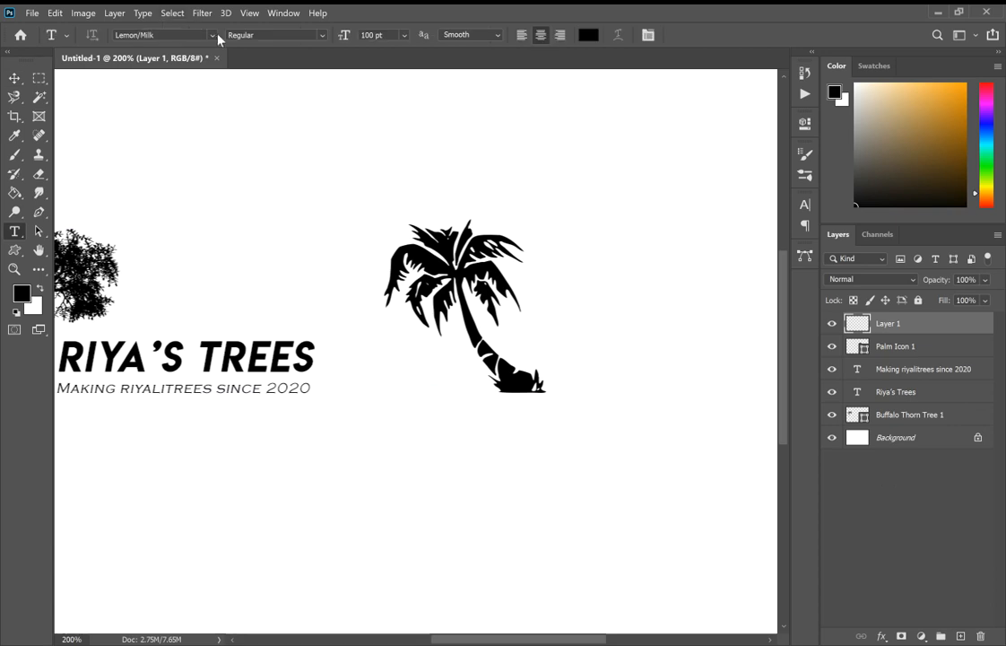
left_click(212, 35)
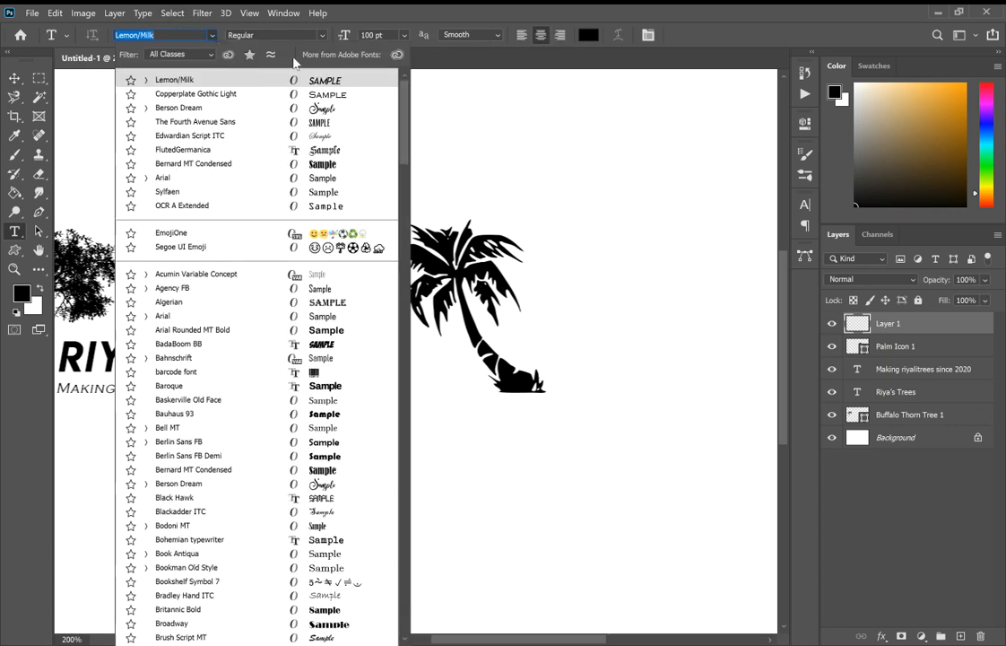
left_click_drag(404, 108, 406, 297)
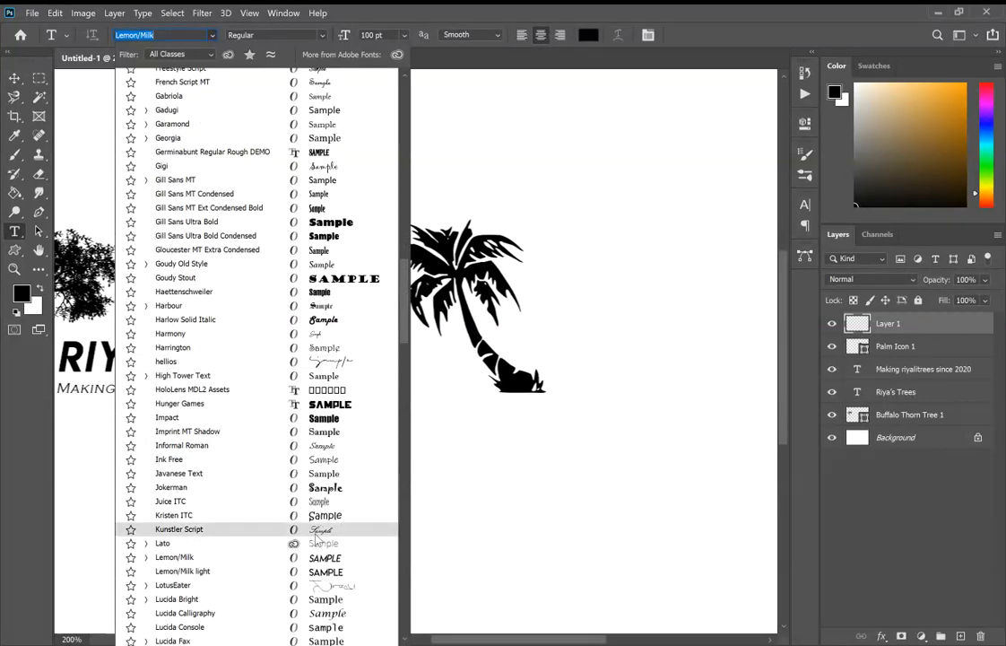
left_click(316, 538)
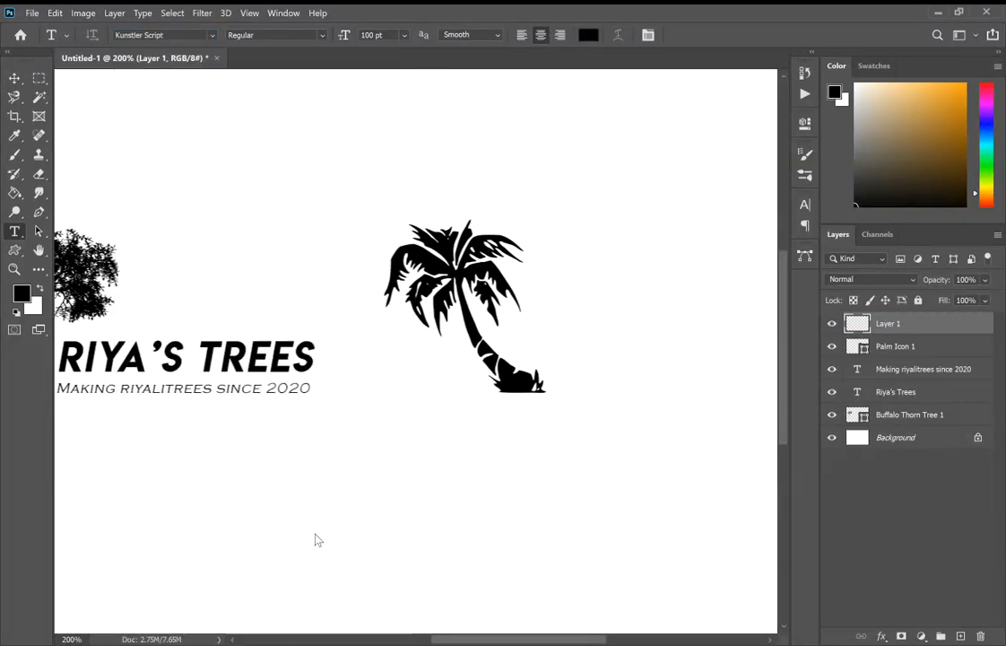
left_click(595, 265)
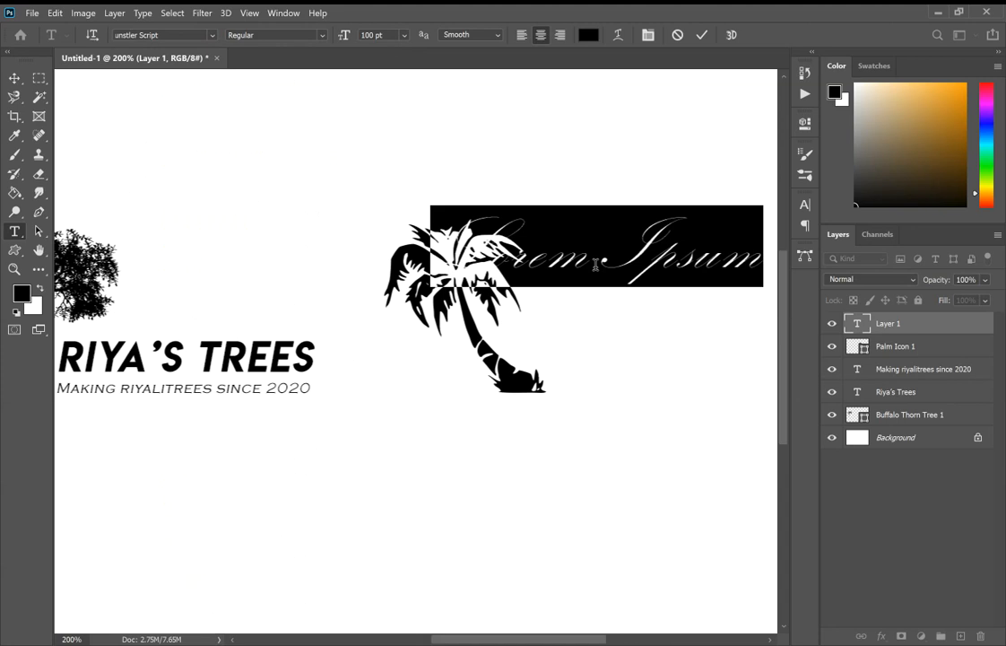
type("Riya")
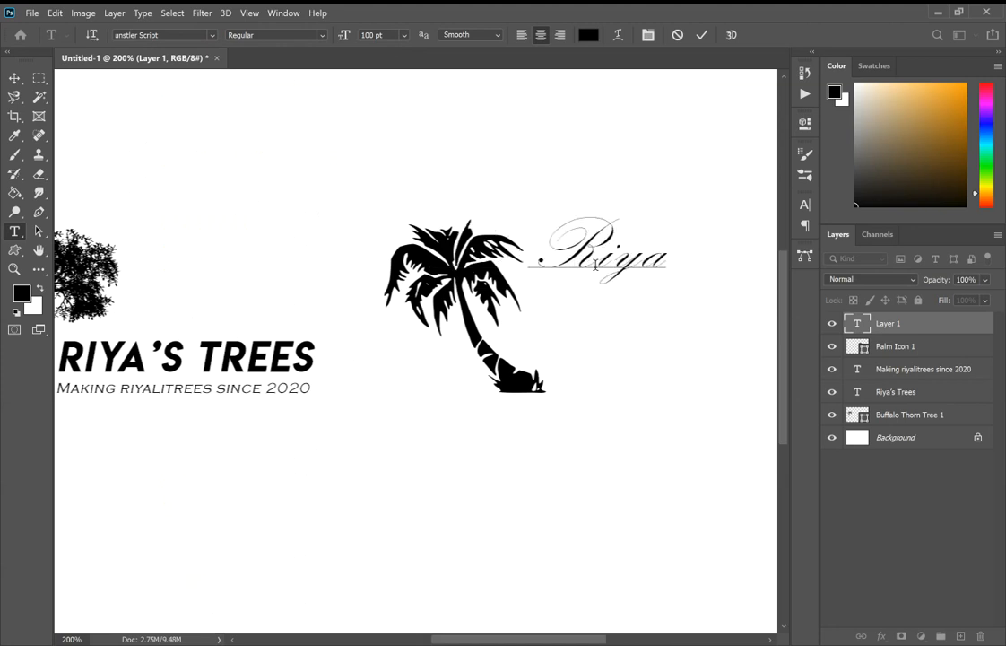
type("'s")
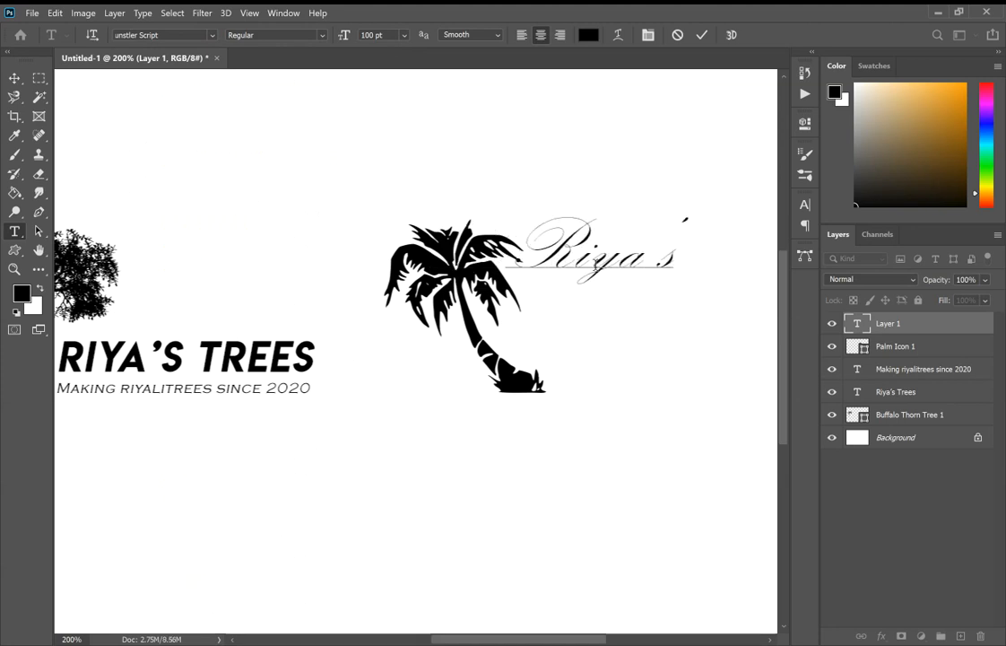
type(" Trees")
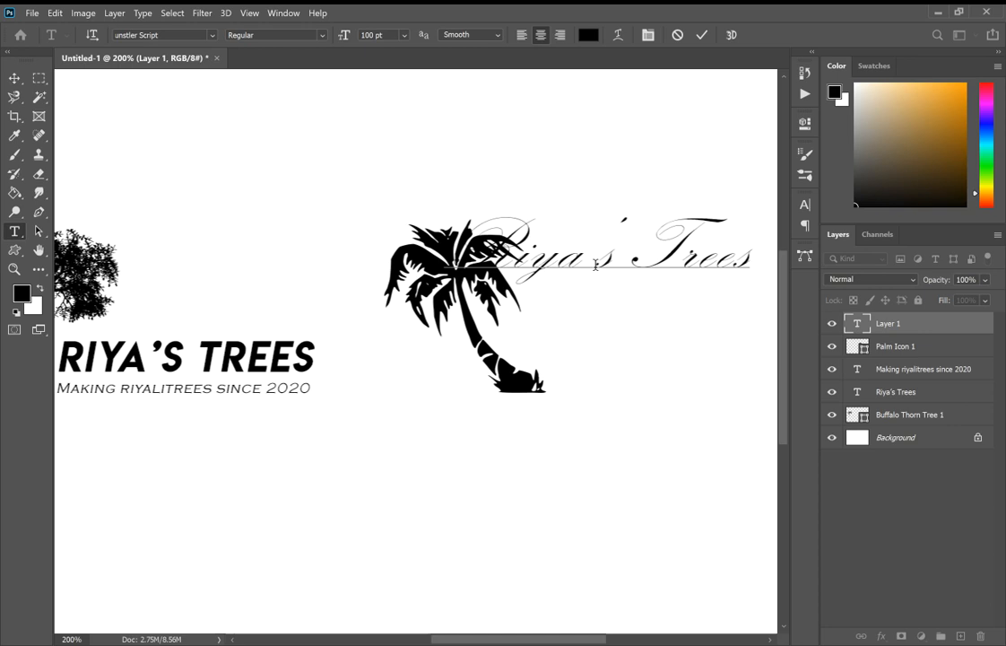
left_click(703, 37)
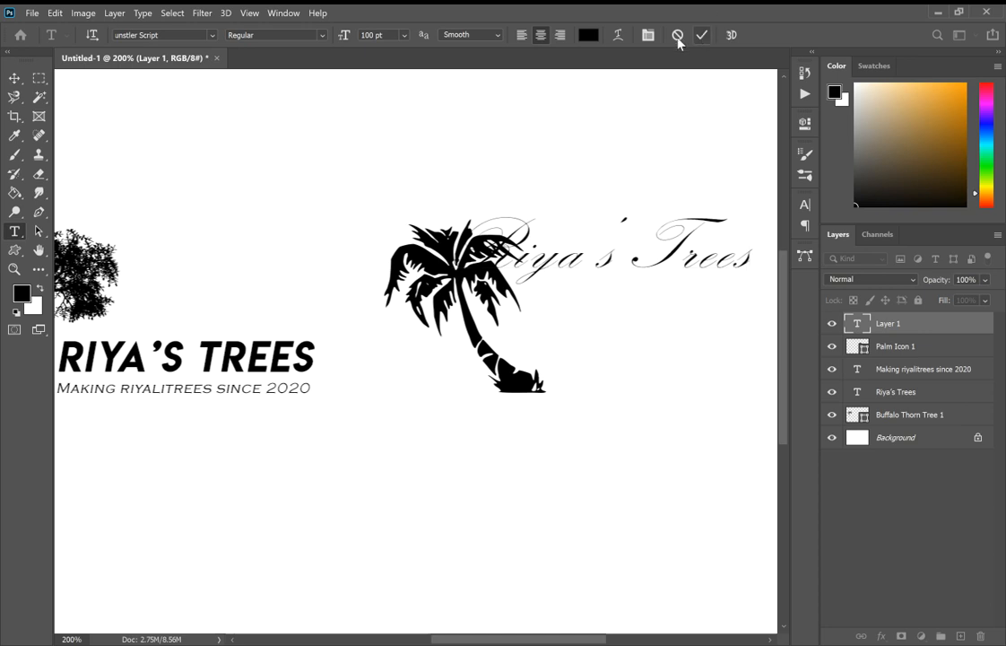
Move the script Riya's Trees text down beneath the palm tree and nudge the palm slightly toward the first logo
left_click(14, 78)
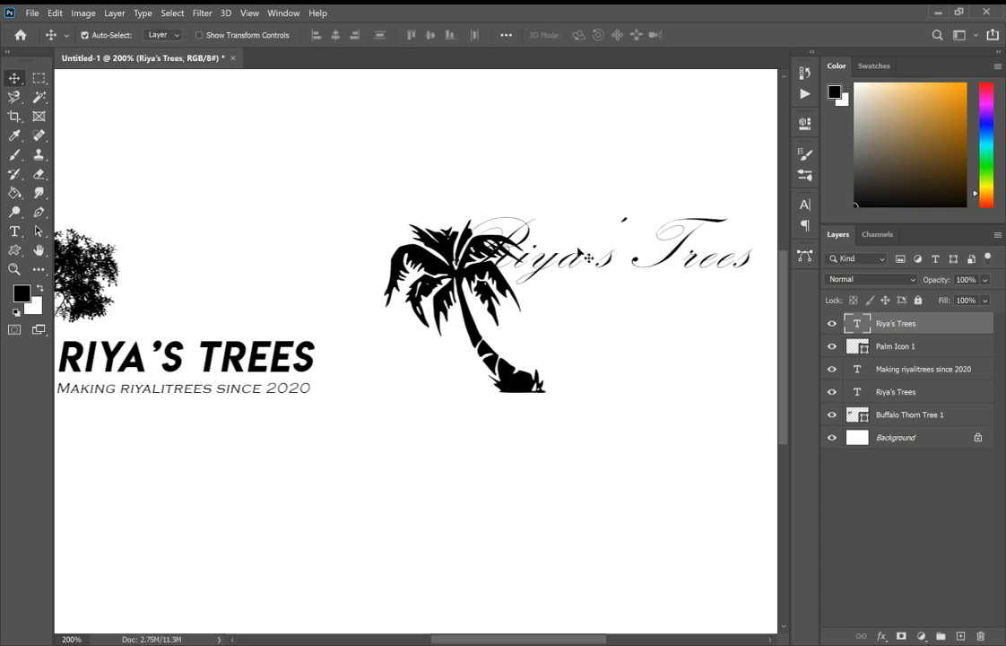
left_click_drag(574, 255, 518, 412)
left_click_drag(477, 323, 469, 319)
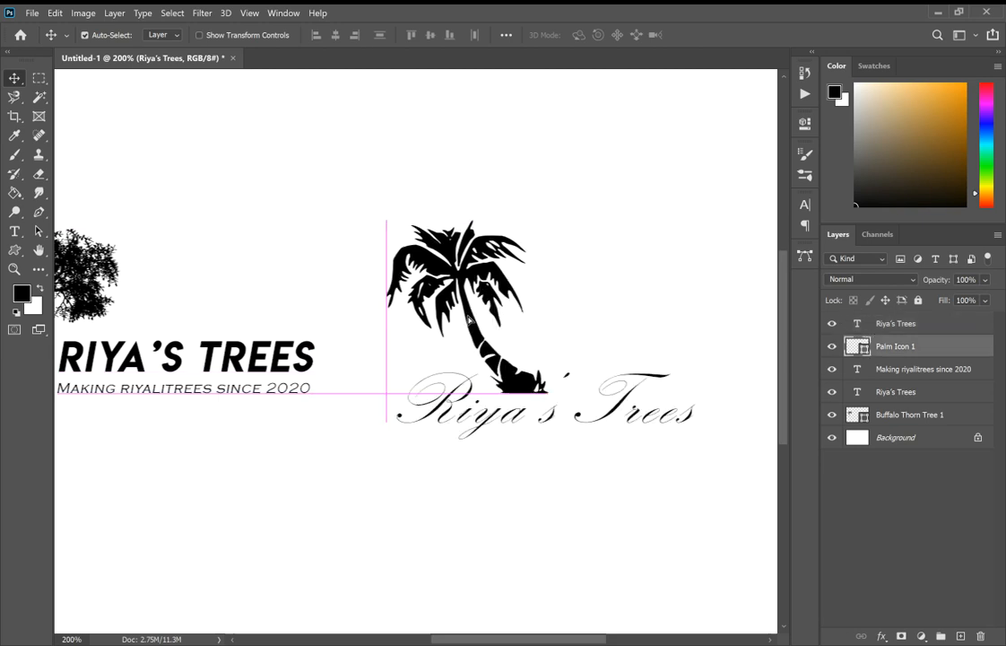
Change the font of the Riya's Trees text under the palm tree to Freestyle Script
left_click(642, 425)
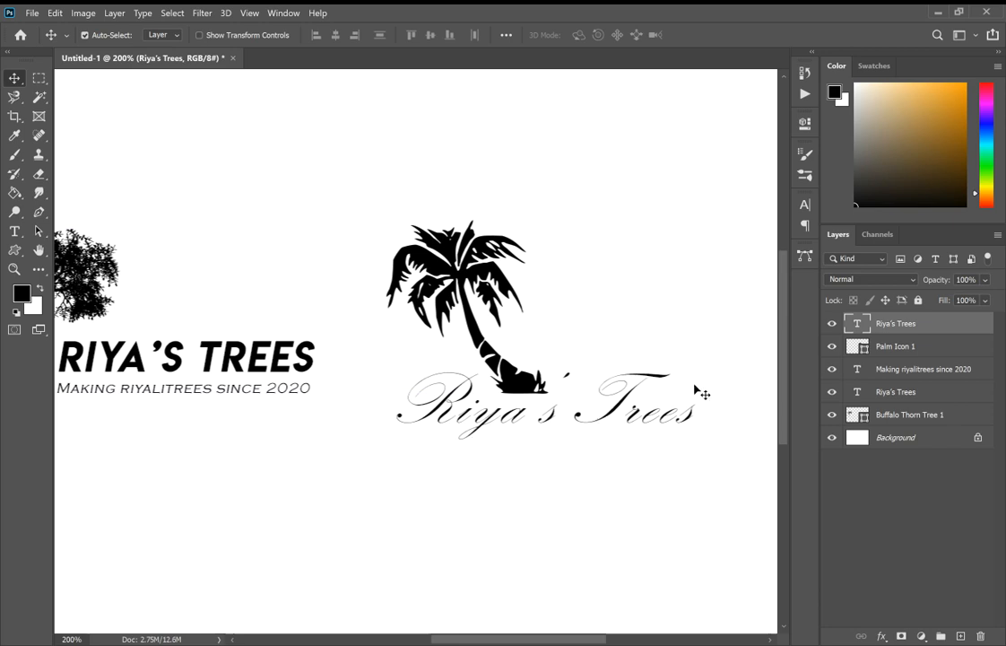
double_click(860, 323)
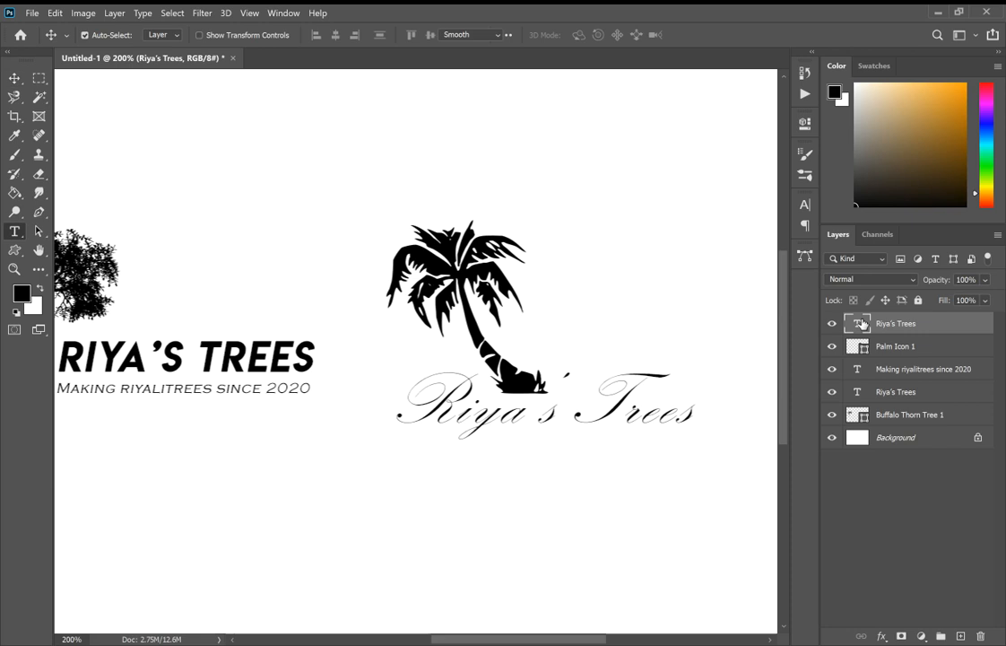
left_click(213, 35)
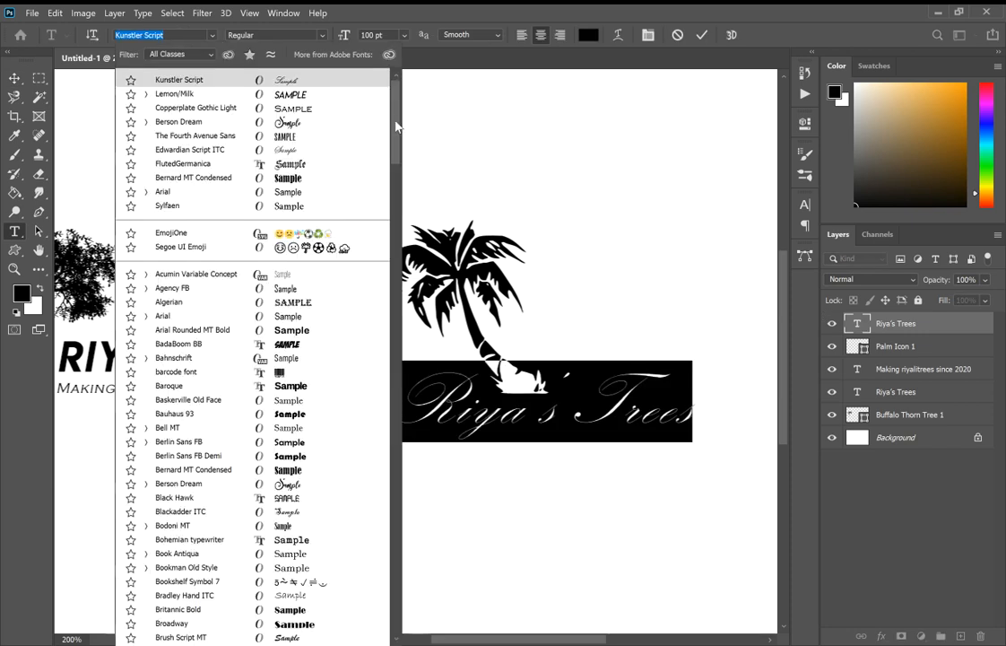
left_click_drag(401, 127, 399, 275)
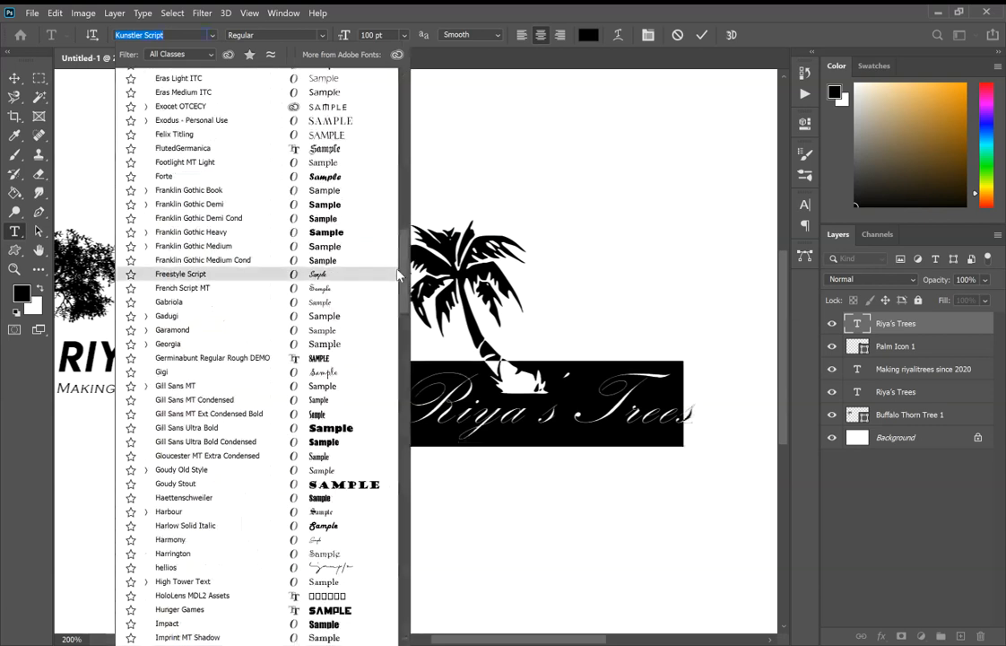
left_click(328, 277)
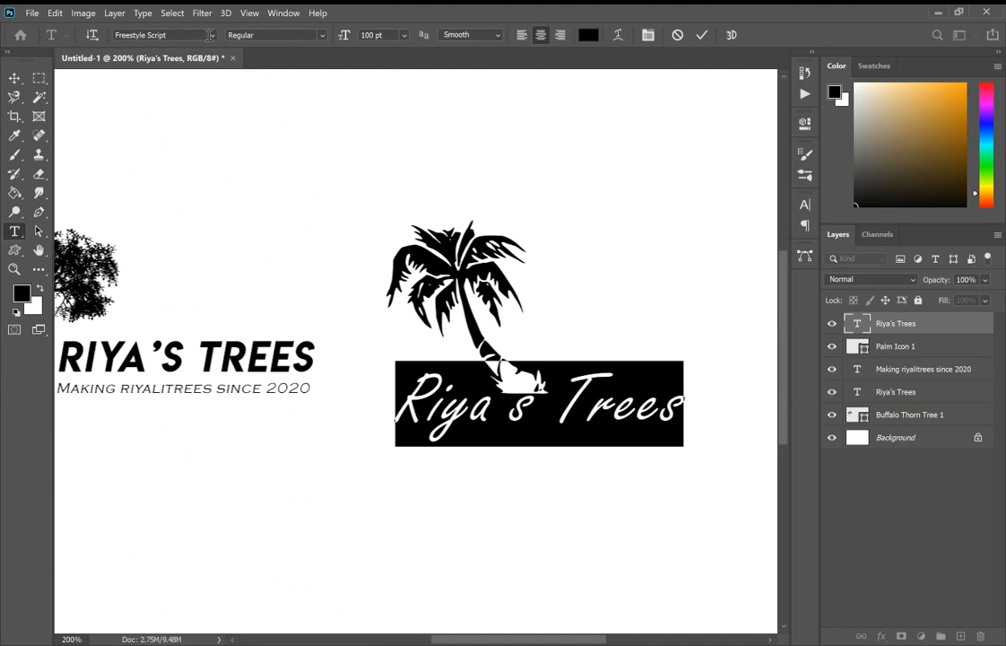
left_click(702, 35)
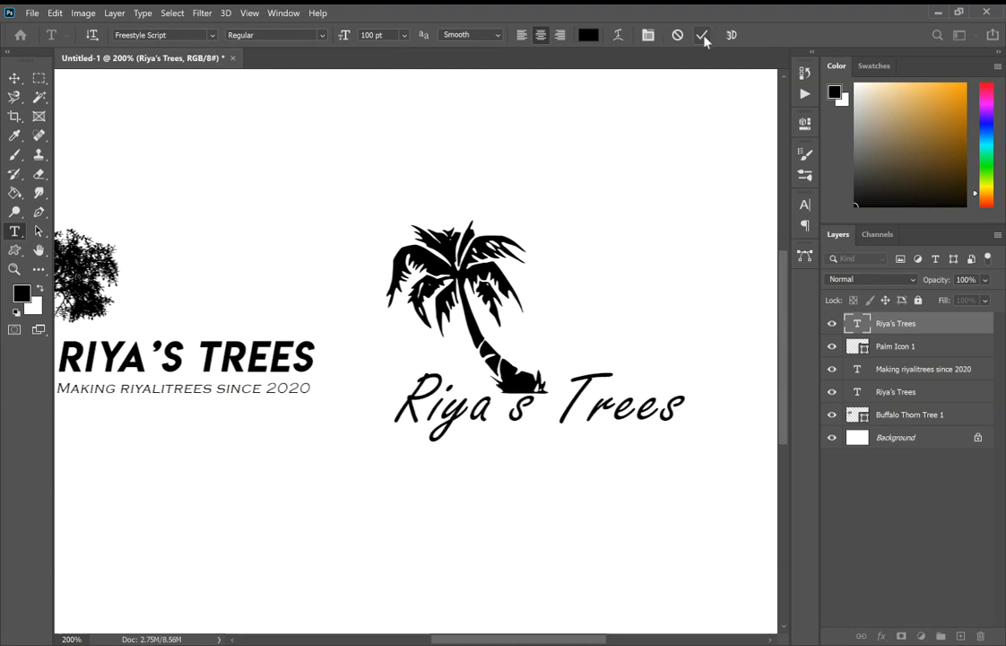
Shift the Riya's Trees text right and down, and lower the palm so its base sits just above the lettering
key("v")
left_click_drag(392, 408, 485, 419)
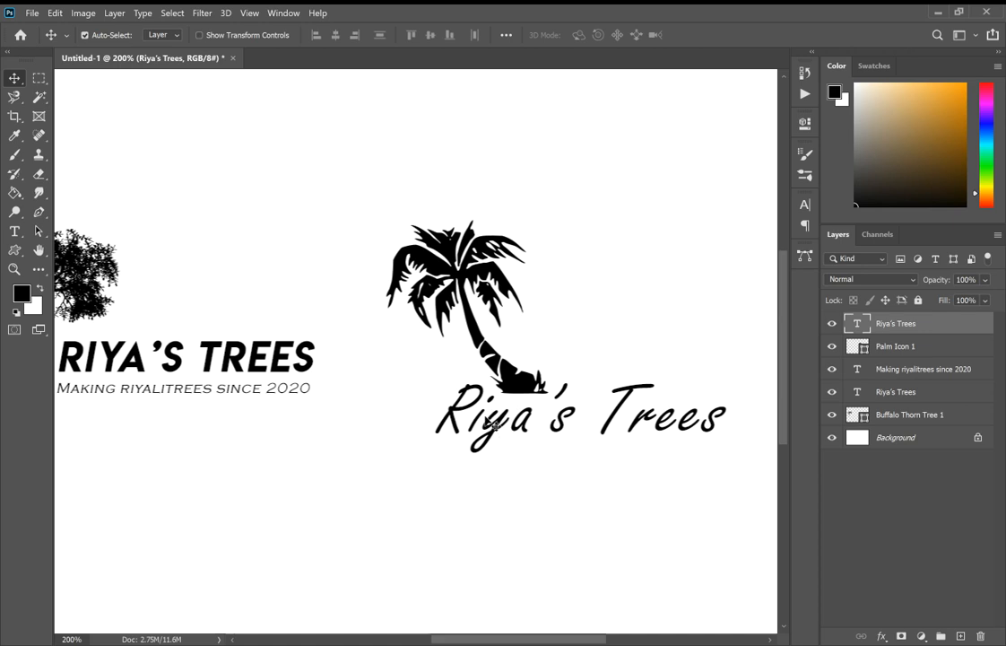
left_click_drag(459, 423, 486, 420)
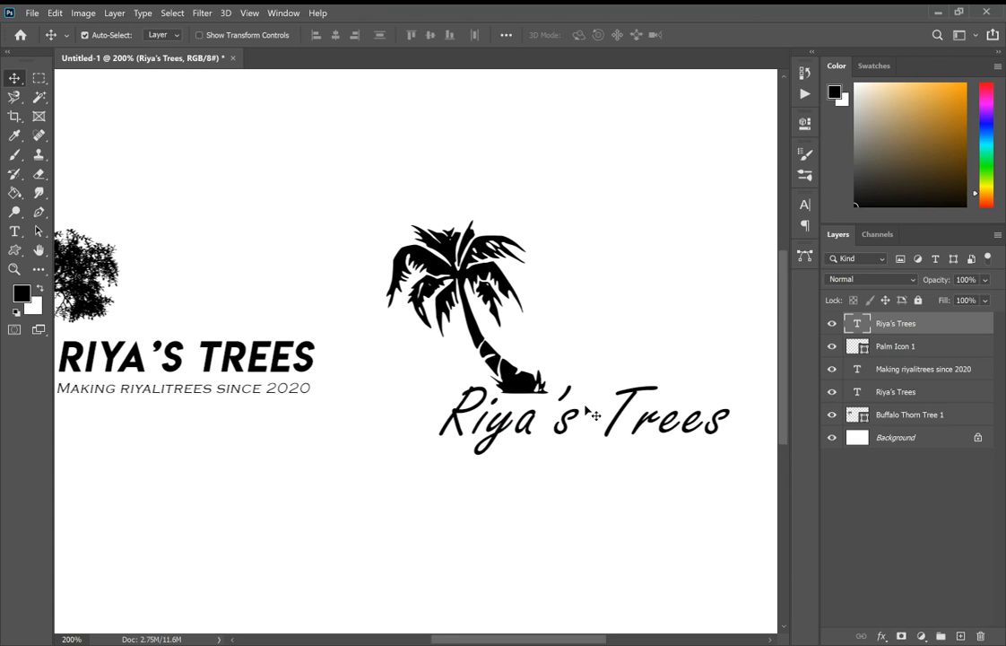
left_click_drag(497, 370, 504, 379)
left_click_drag(511, 435, 511, 436)
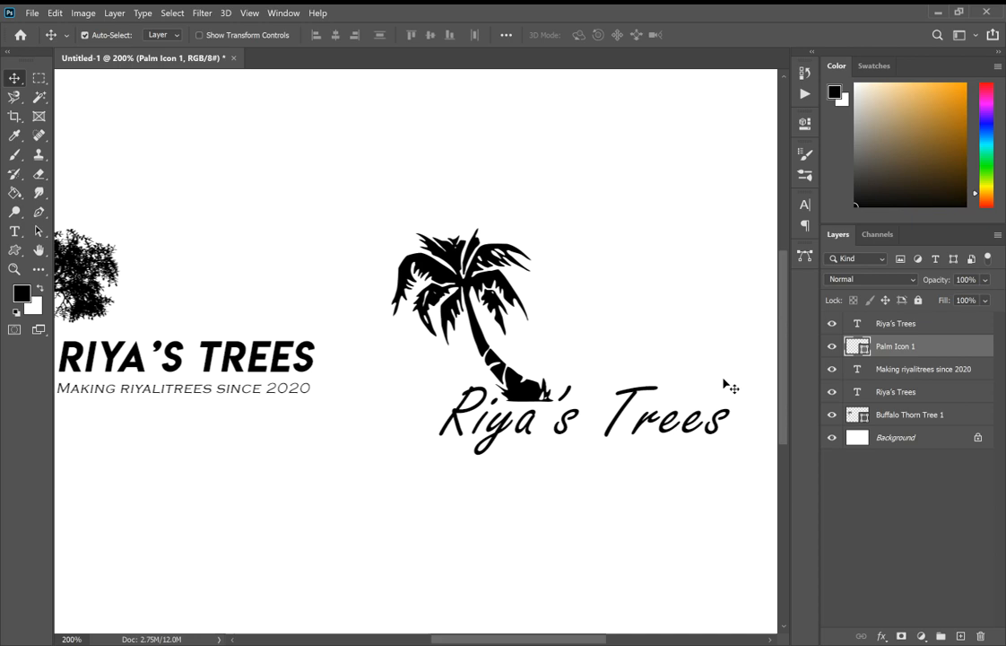
Add the tagline "Making Riyalitrees since 2020" in Gill Sans MT Ext Condensed Bold on a new layer below the palm logo's name
left_click(958, 636)
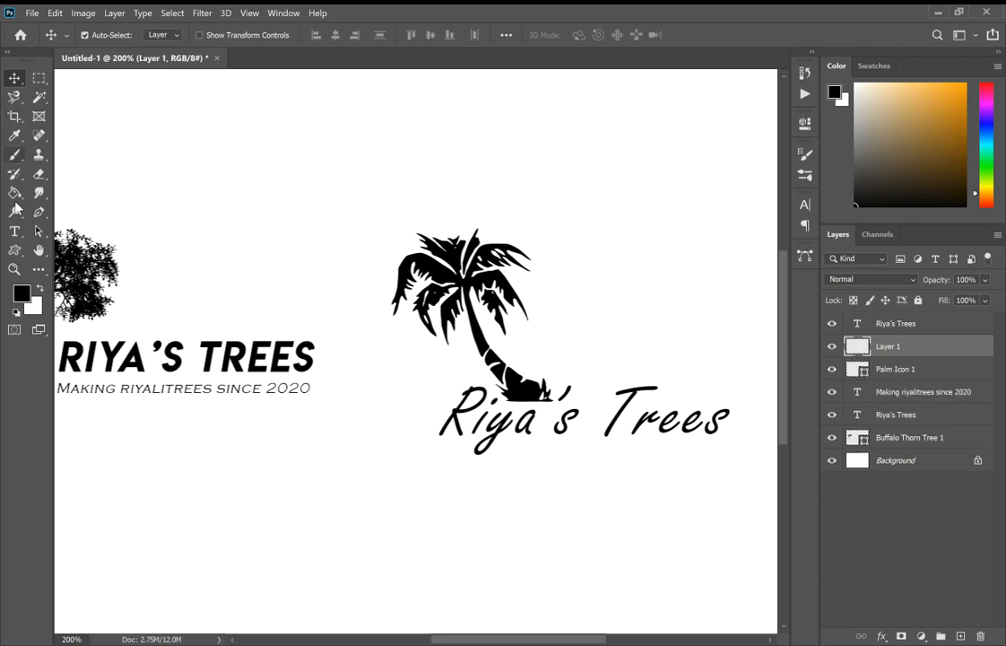
left_click(14, 232)
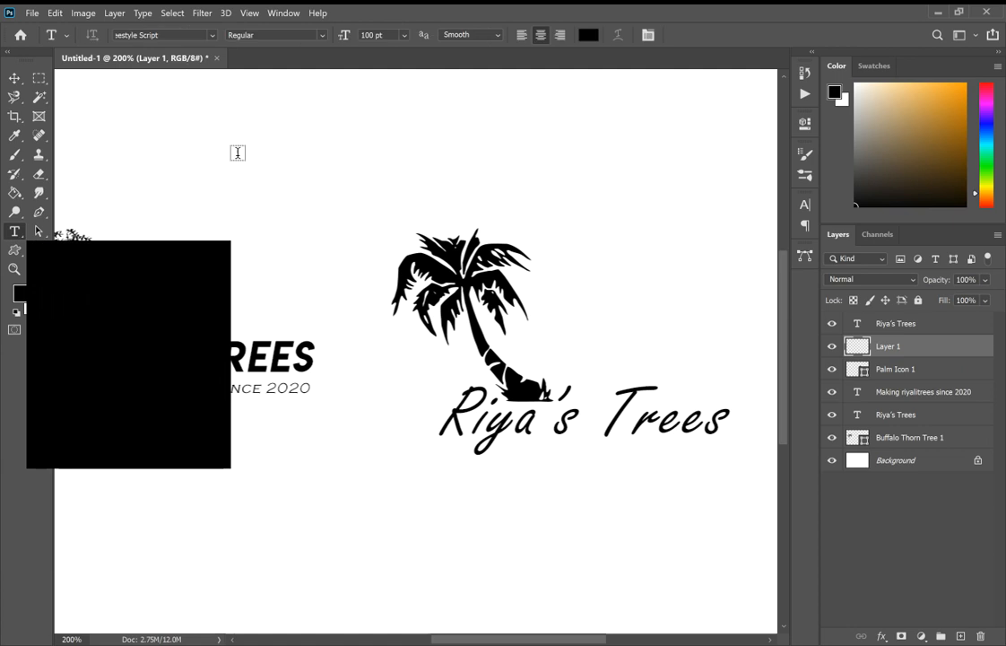
left_click(213, 37)
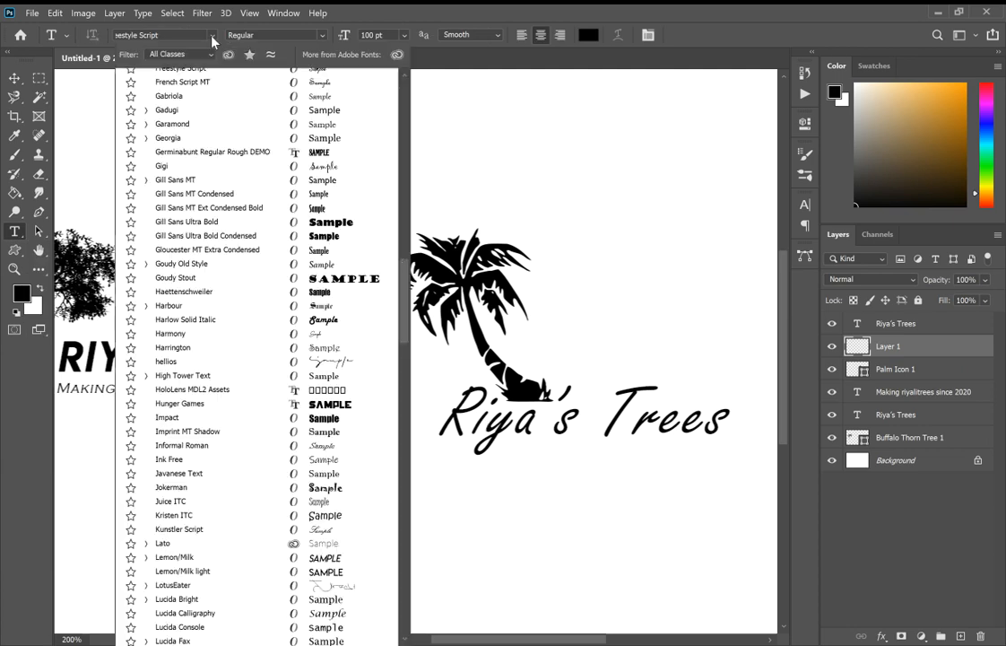
left_click_drag(401, 107, 405, 280)
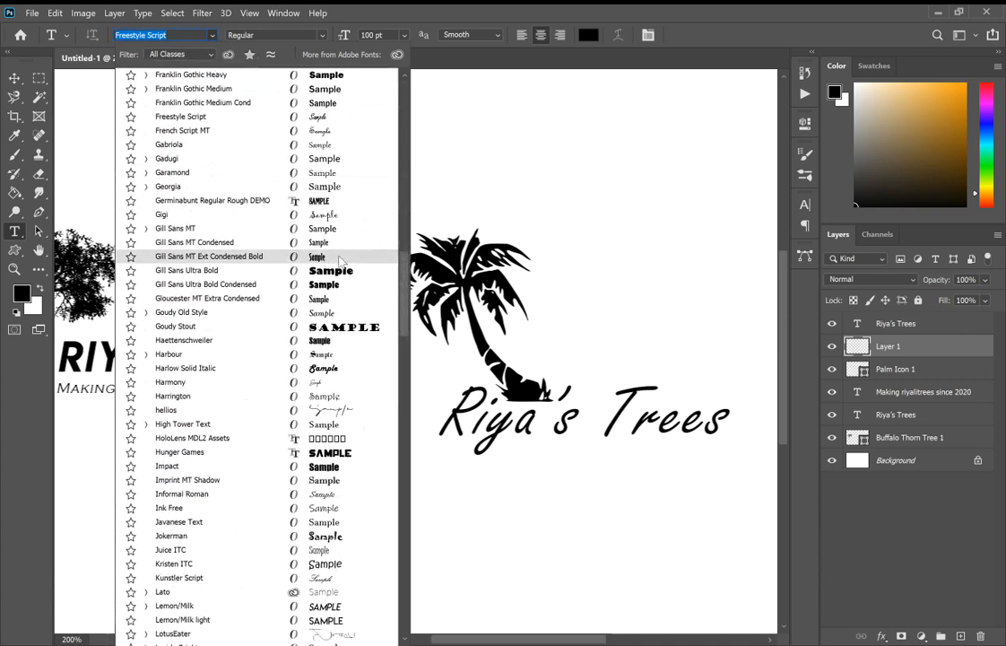
left_click(340, 259)
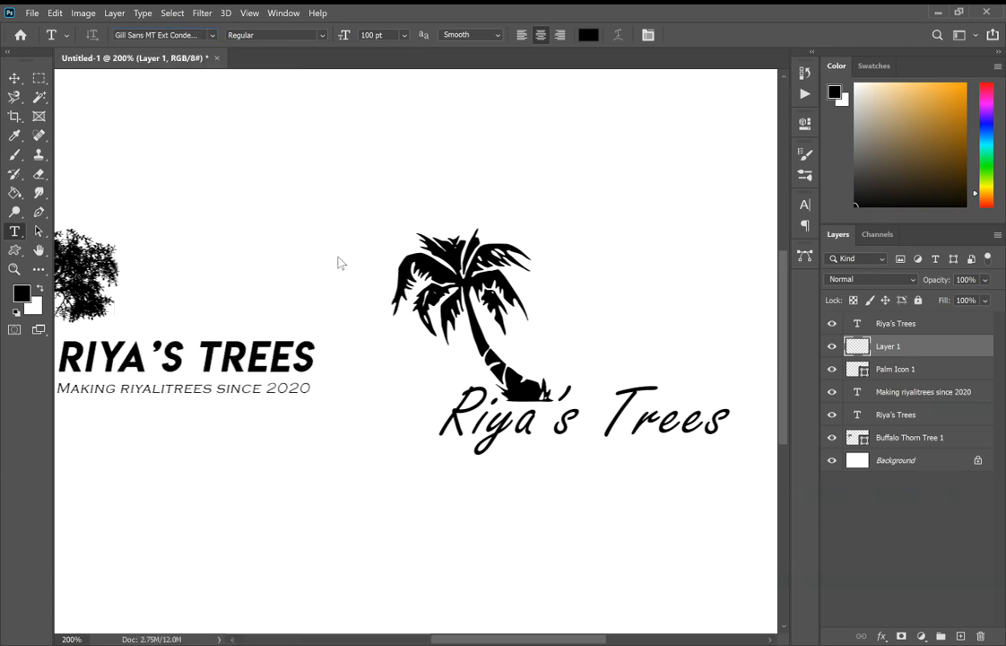
left_click(585, 526)
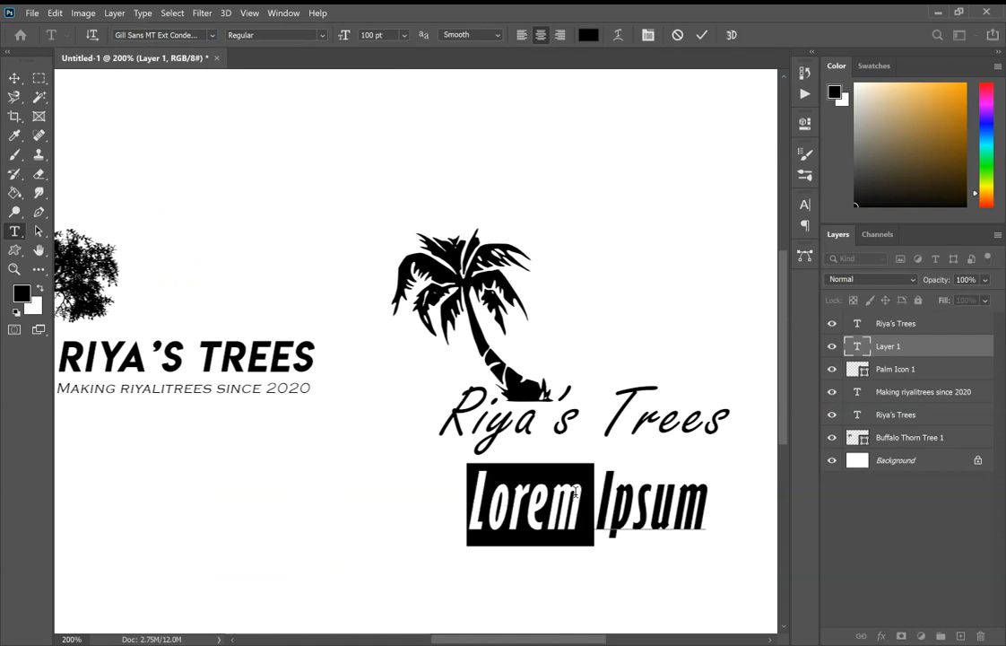
left_click(576, 492)
triple_click(576, 492)
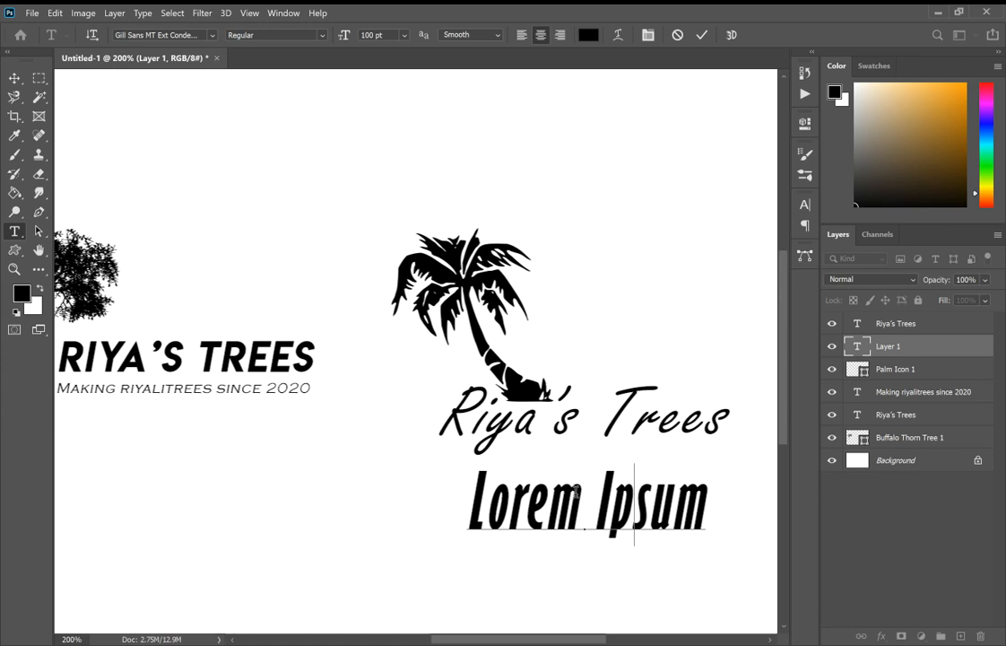
type("Making r")
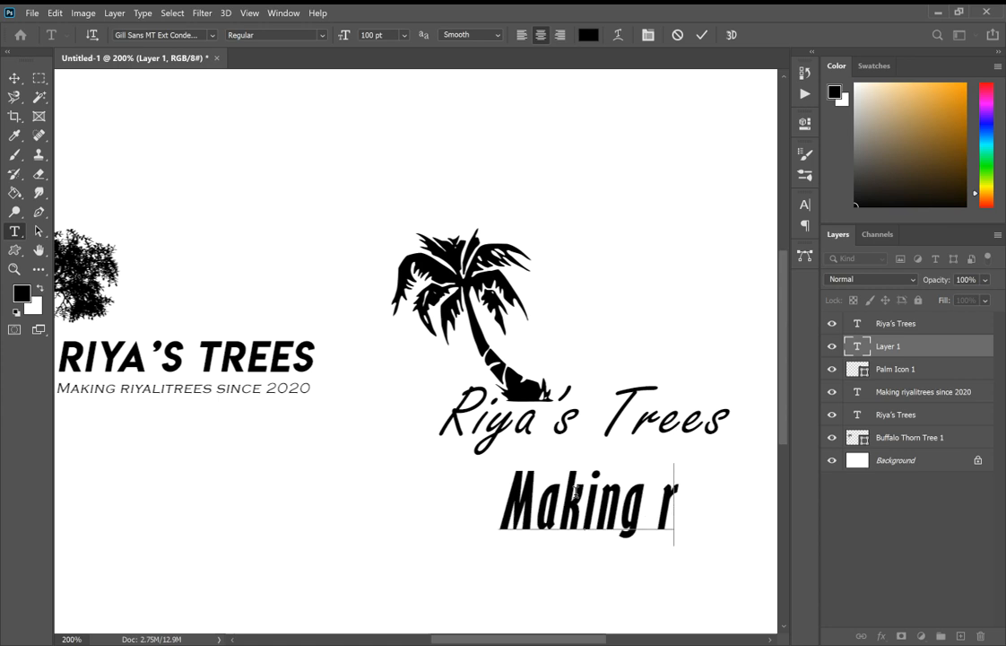
key("BackSpace")
type("Ri")
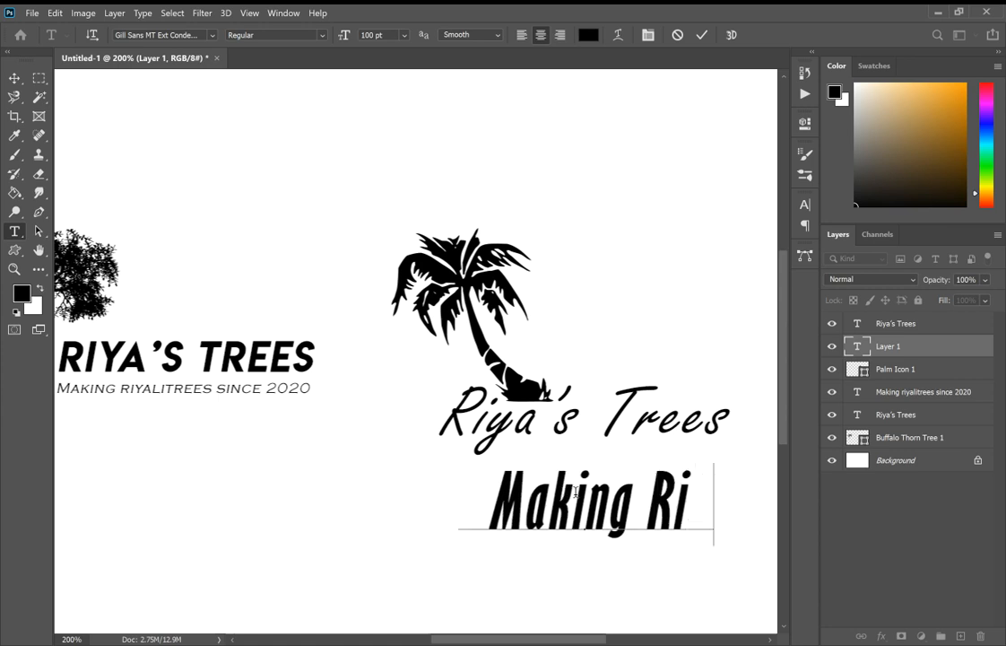
type("yalitrees si")
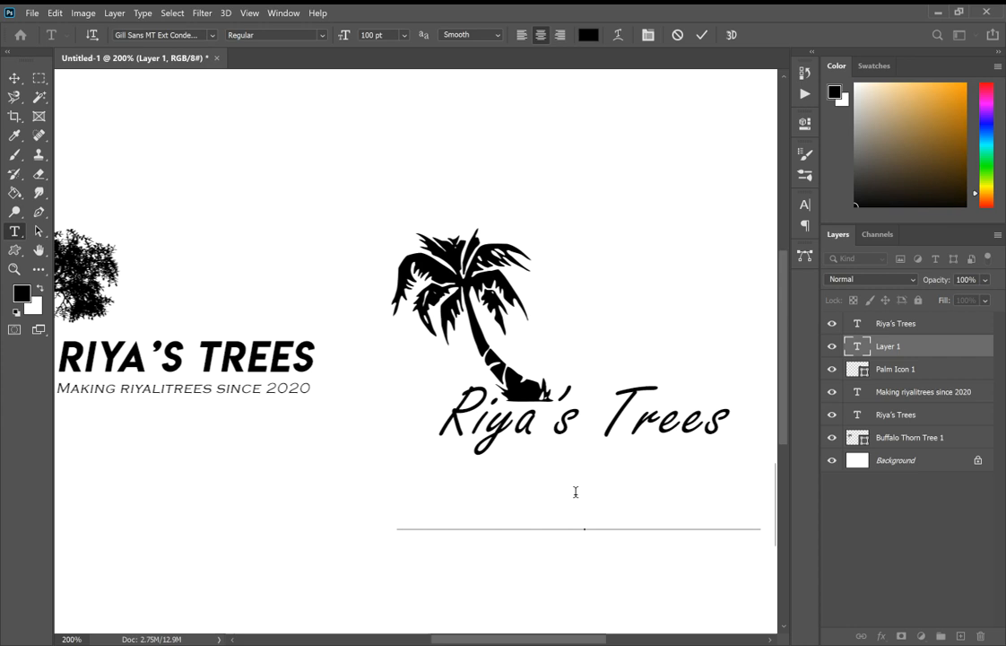
type("nce")
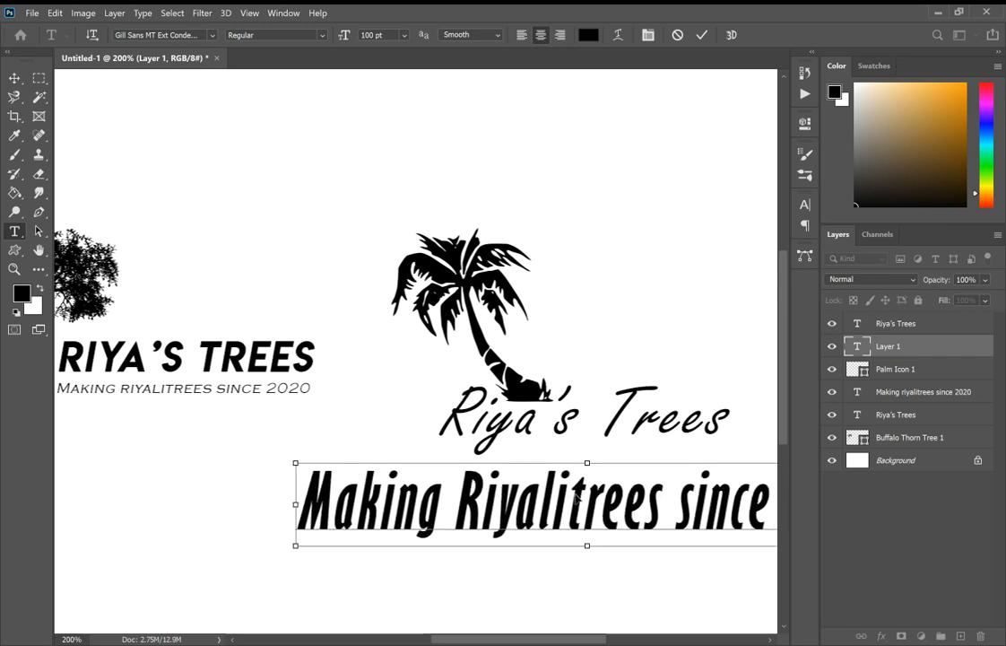
Set the font size of the whole "Making Riyalitrees since 2020" tagline under the palm to 20 pt
key("ctrl+a")
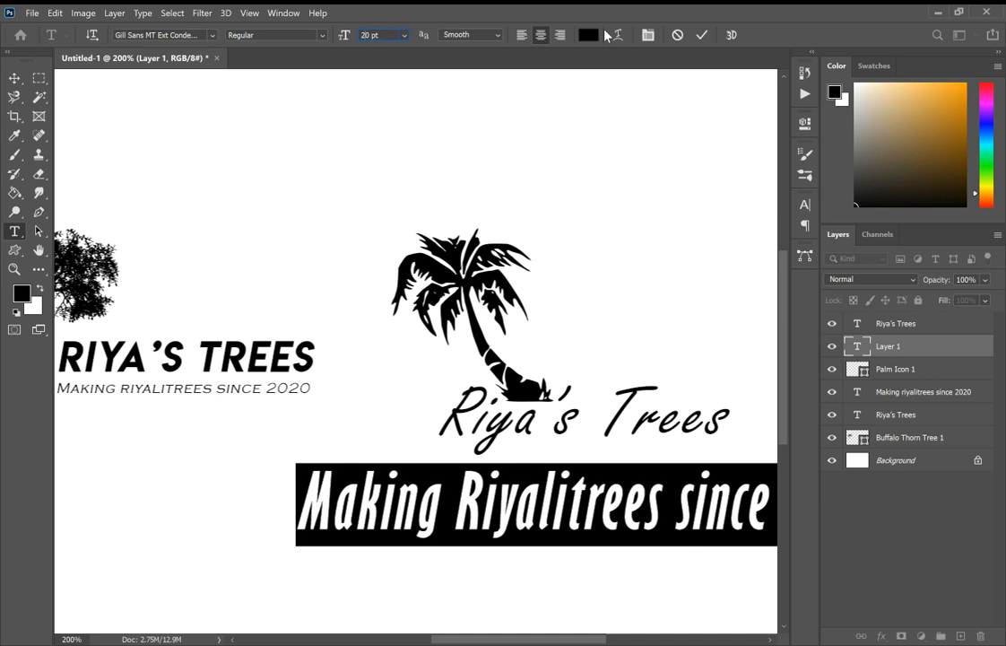
left_click(703, 36)
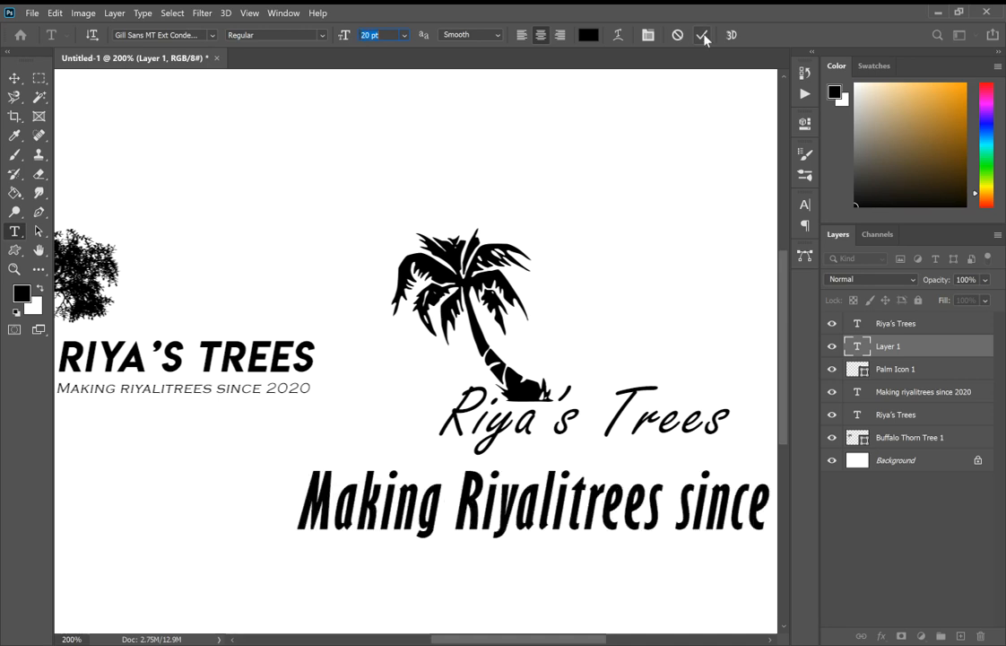
key("Return")
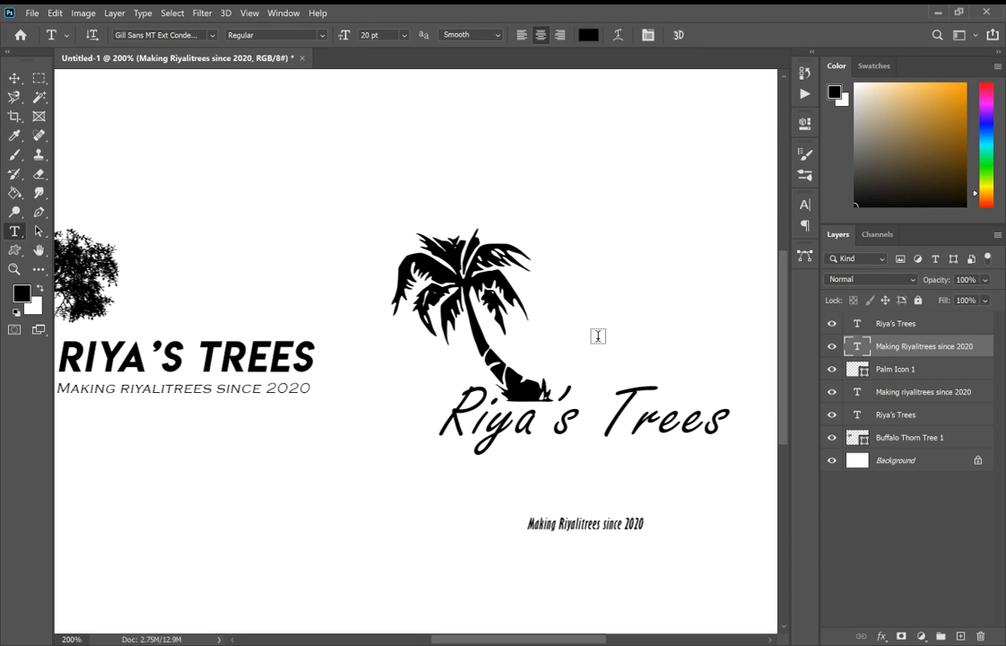
Rearrange the palm logo's text so the tagline sits beside the trunk base and the Riya's Trees name lies beneath the palm
left_click(14, 79)
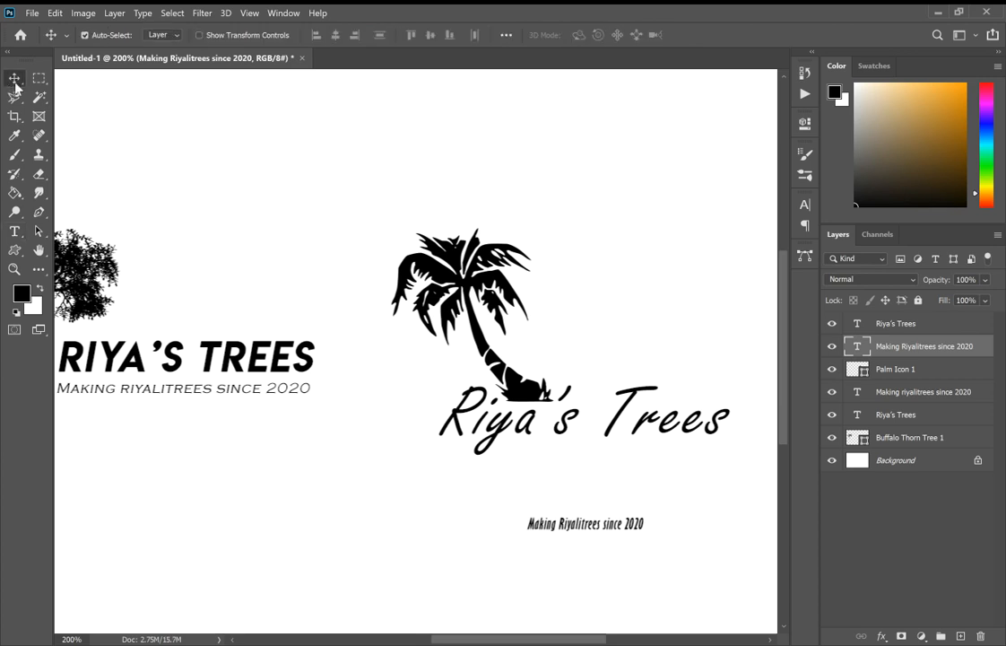
left_click_drag(542, 527, 620, 345)
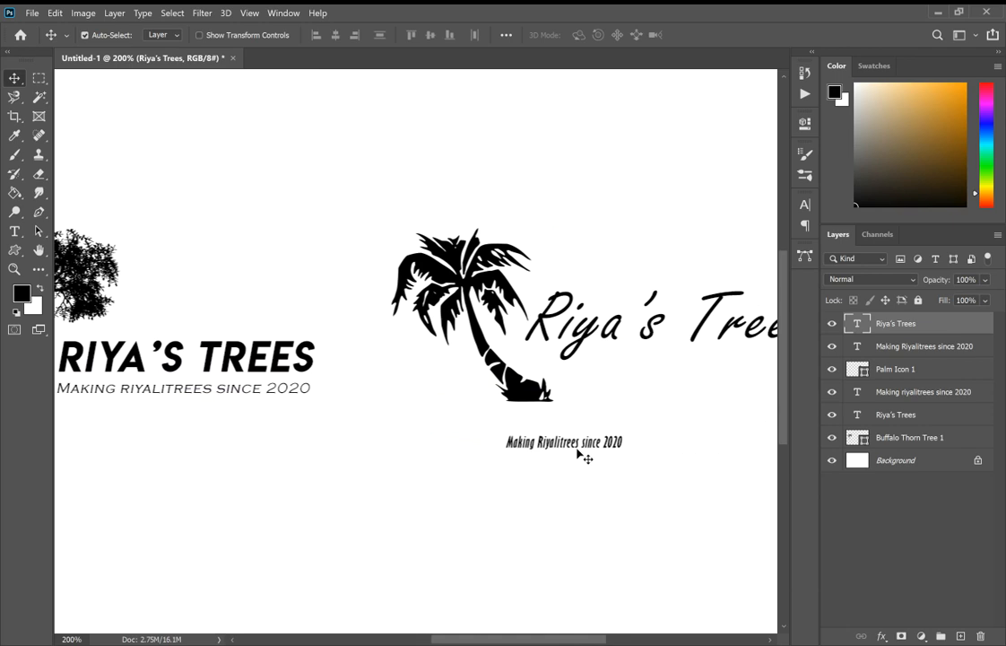
left_click_drag(580, 453, 433, 393)
left_click_drag(639, 326, 452, 443)
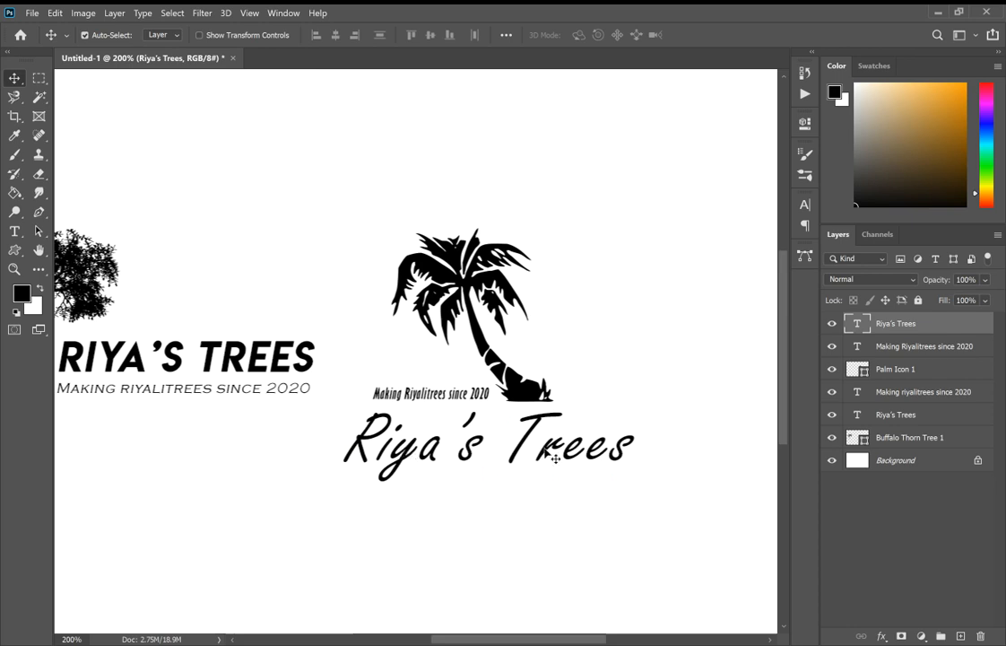
Change the font of the palm logo's Riya's Trees text to Magneto Bold
double_click(858, 325)
left_click(213, 36)
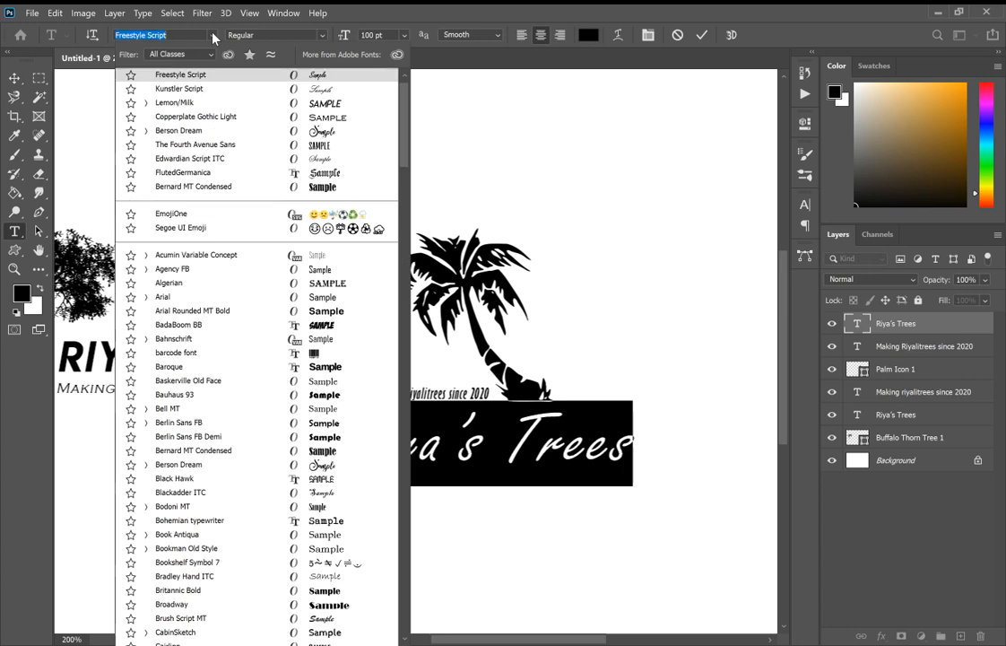
left_click_drag(405, 117, 412, 337)
left_click_drag(408, 297, 407, 353)
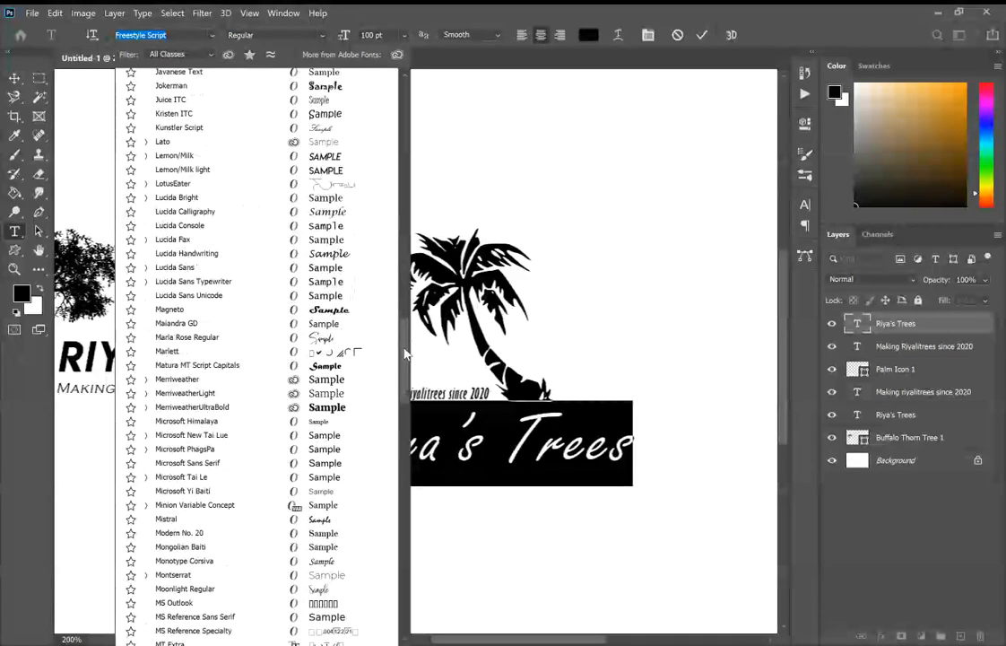
left_click(328, 311)
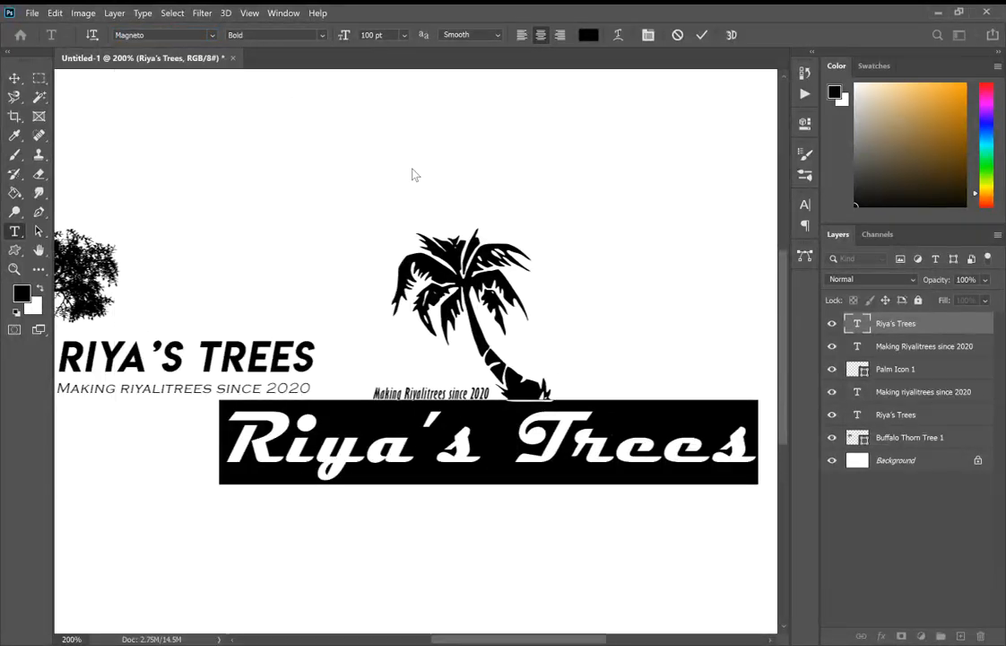
left_click(701, 36)
Move the Riya's Trees name above the palm's crown and place the tagline just under the word Trees
key("v")
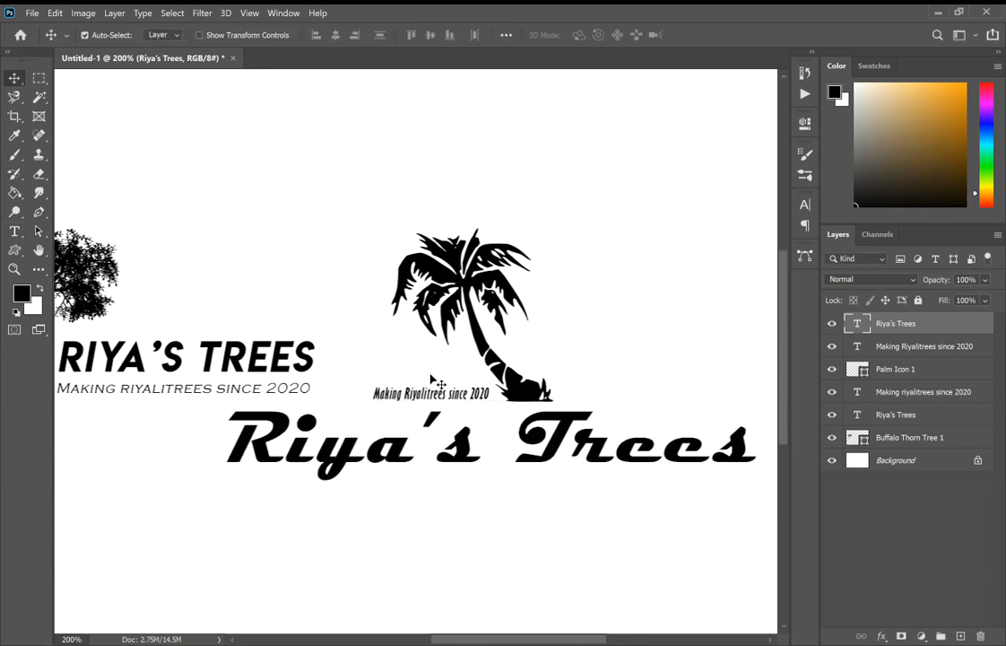
left_click_drag(381, 445, 470, 210)
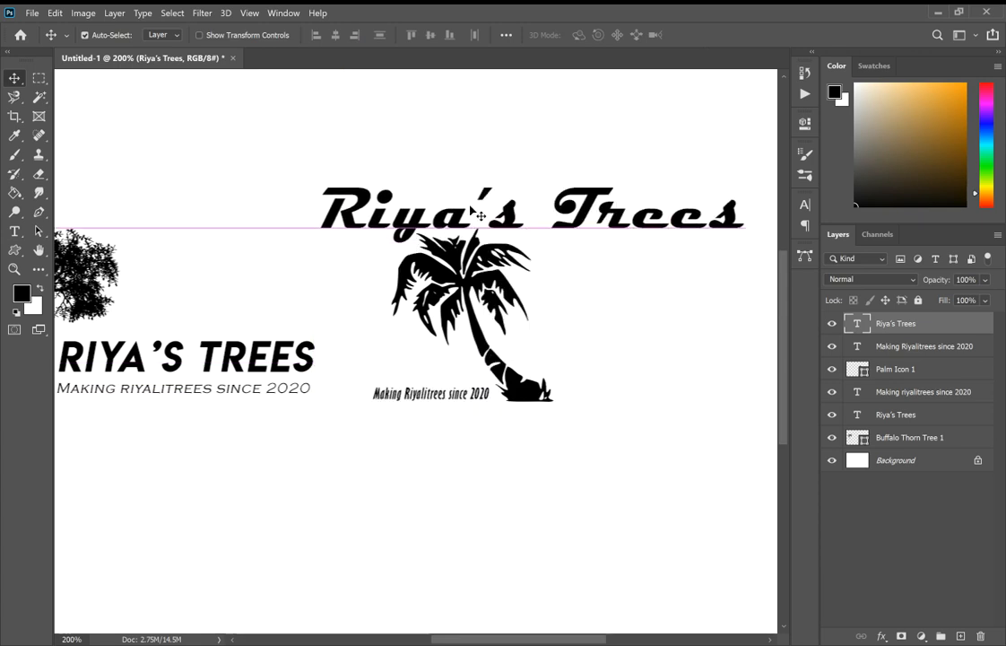
left_click_drag(426, 399, 663, 247)
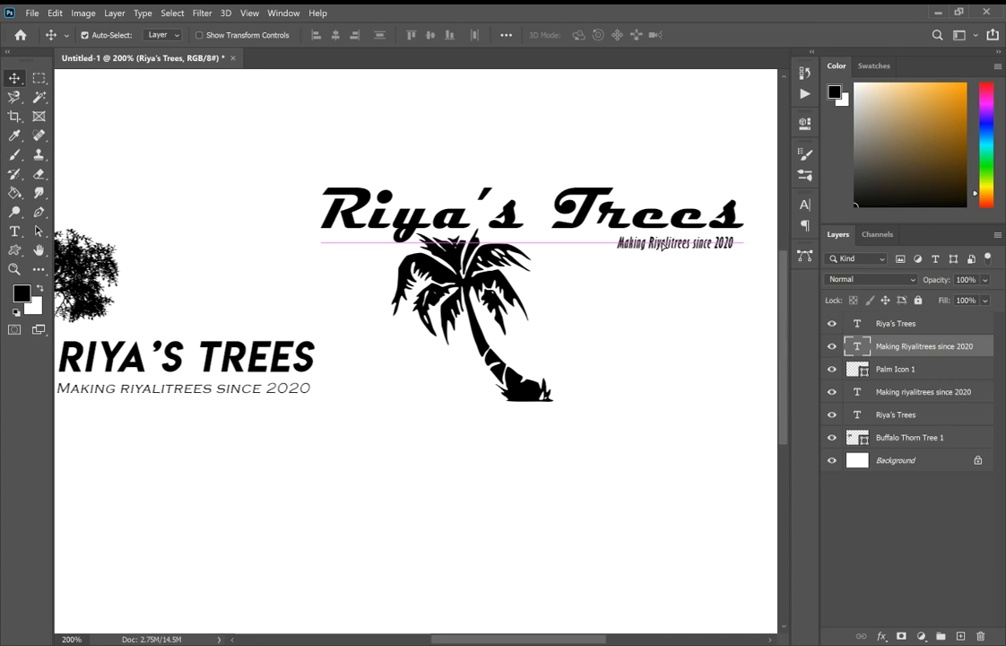
Reduce the palm logo's Riya's Trees text to 60 pt
left_click(581, 217)
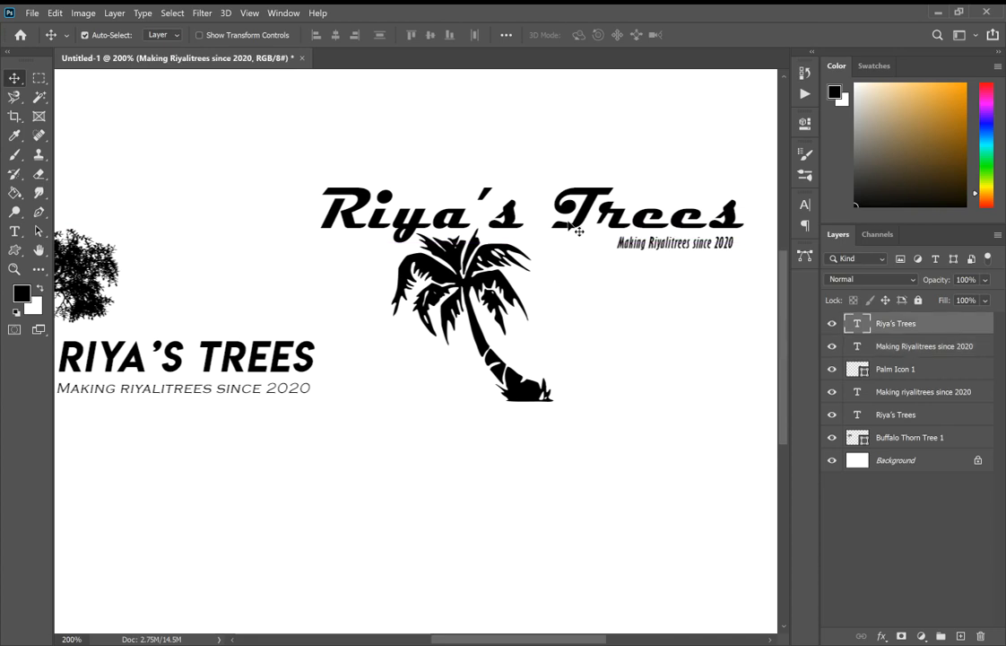
double_click(859, 322)
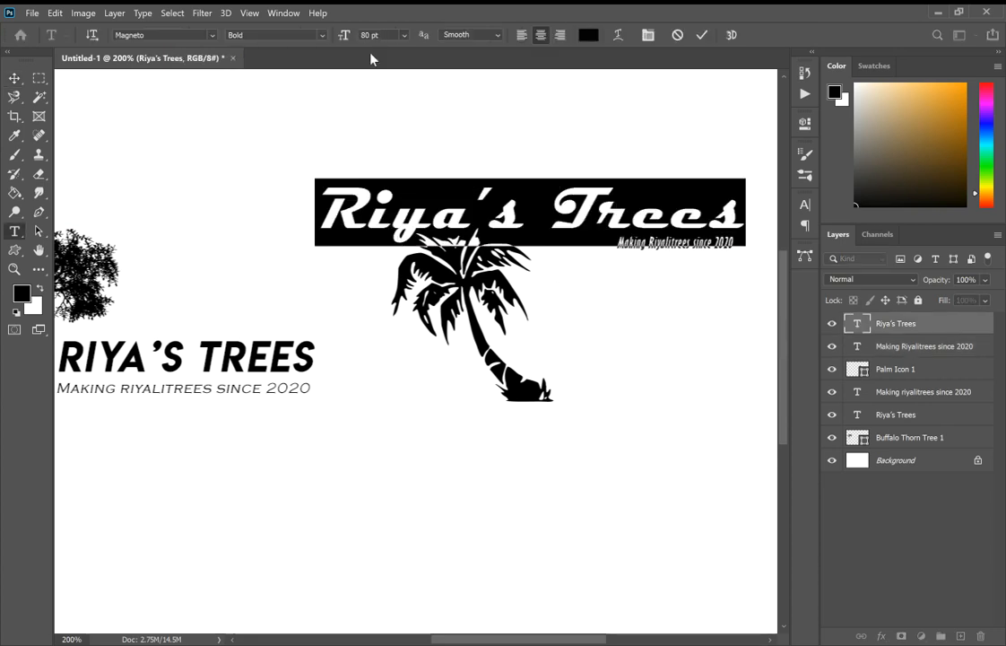
left_click_drag(368, 35, 357, 39)
key("Return")
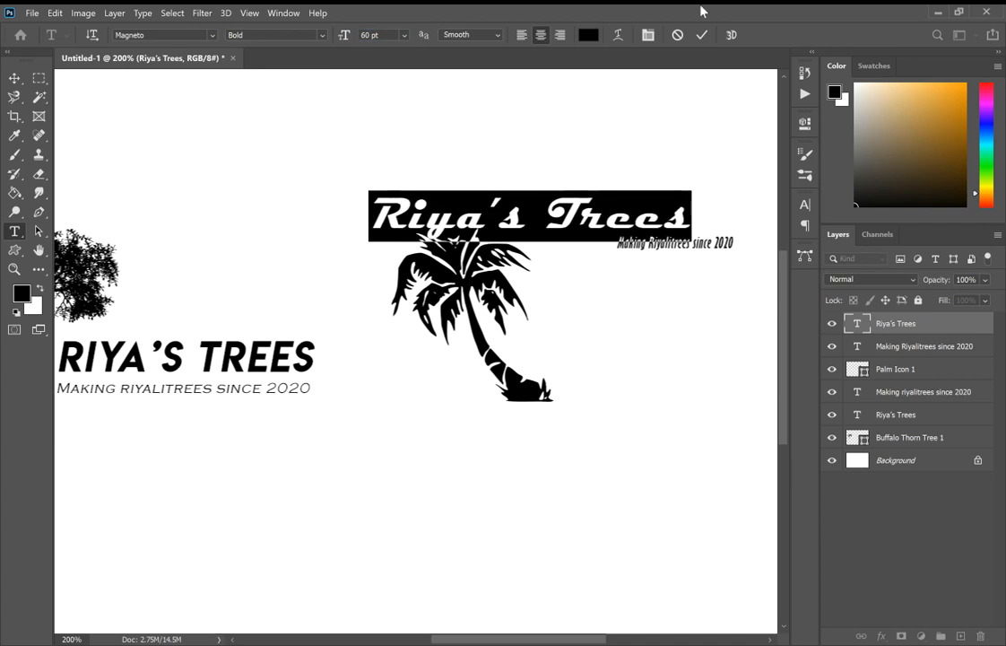
left_click(697, 37)
Shift the Riya's Trees name right and slightly down, and move the tagline up over the top of the word Trees
key("v")
left_click_drag(514, 215, 569, 228)
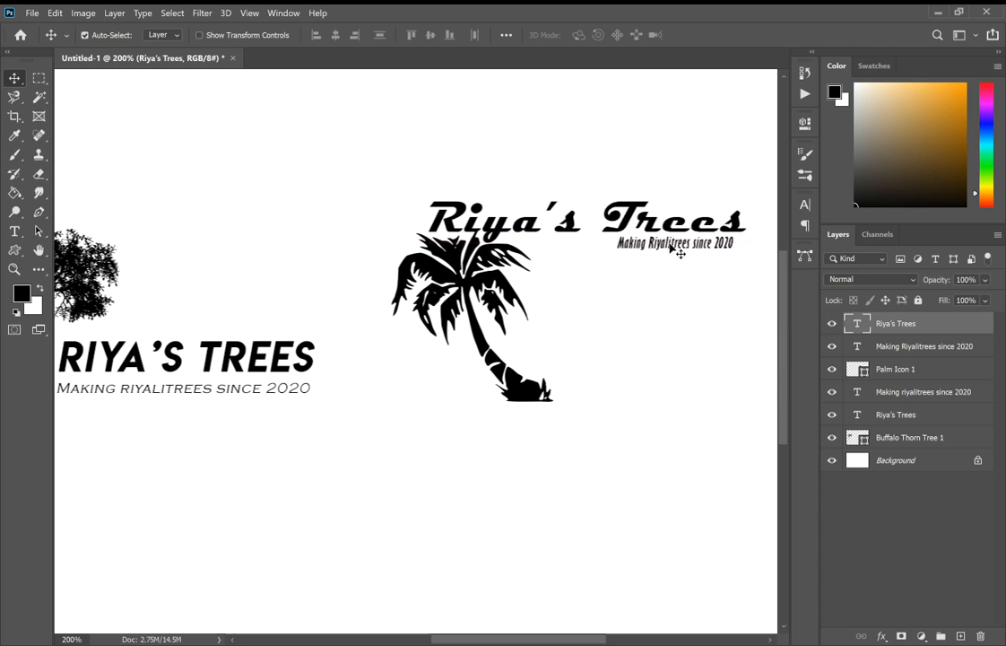
left_click_drag(680, 254, 708, 209)
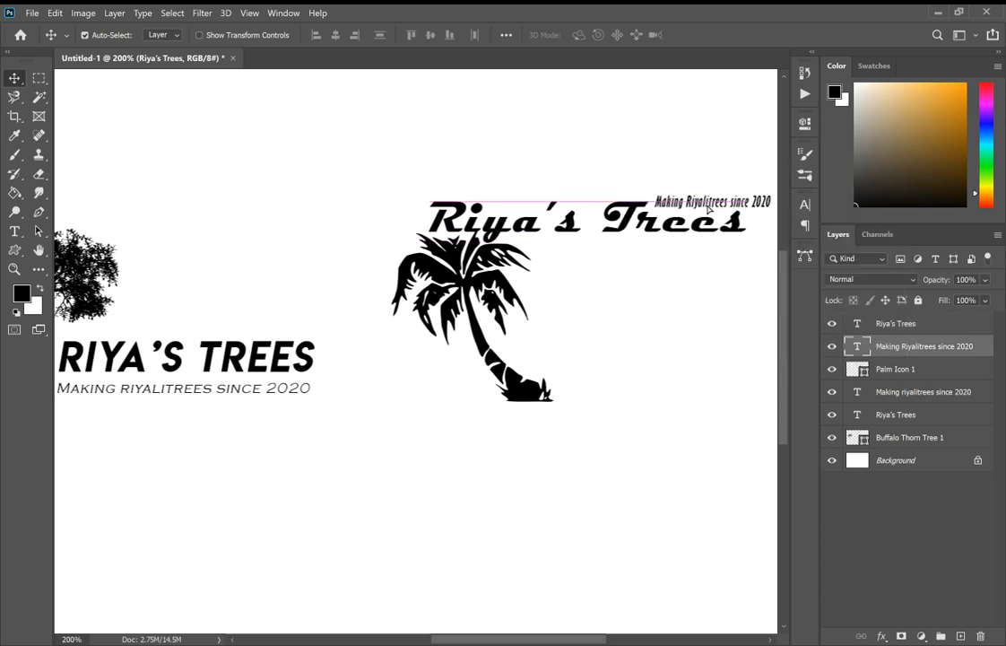
Move the palm right so it stands under the name, and place the tagline beneath the word Riya's
left_click_drag(477, 336, 607, 345)
left_click(696, 226)
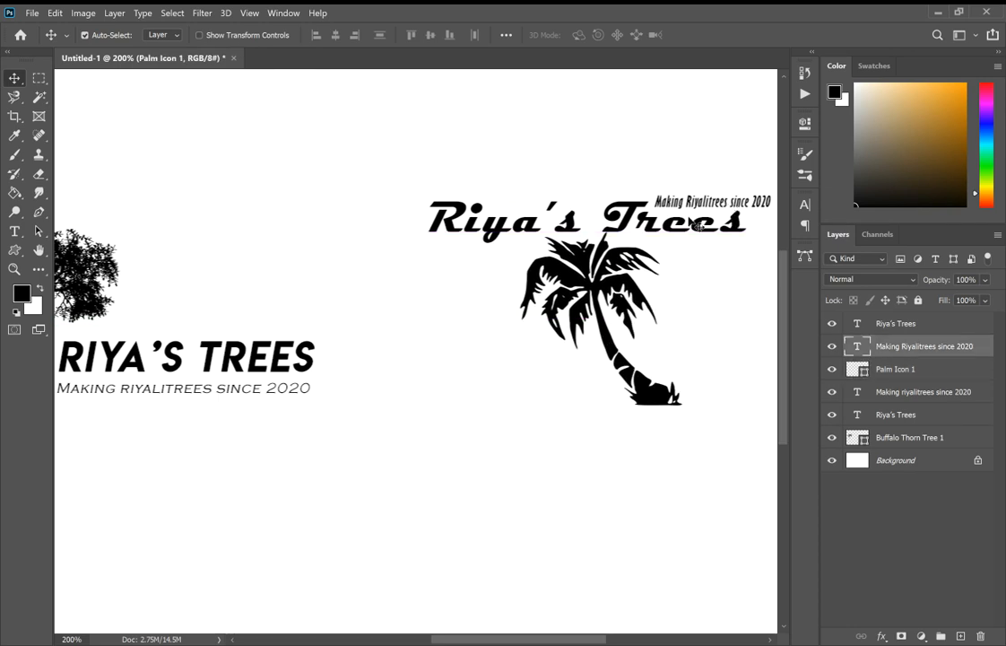
left_click_drag(697, 226, 467, 274)
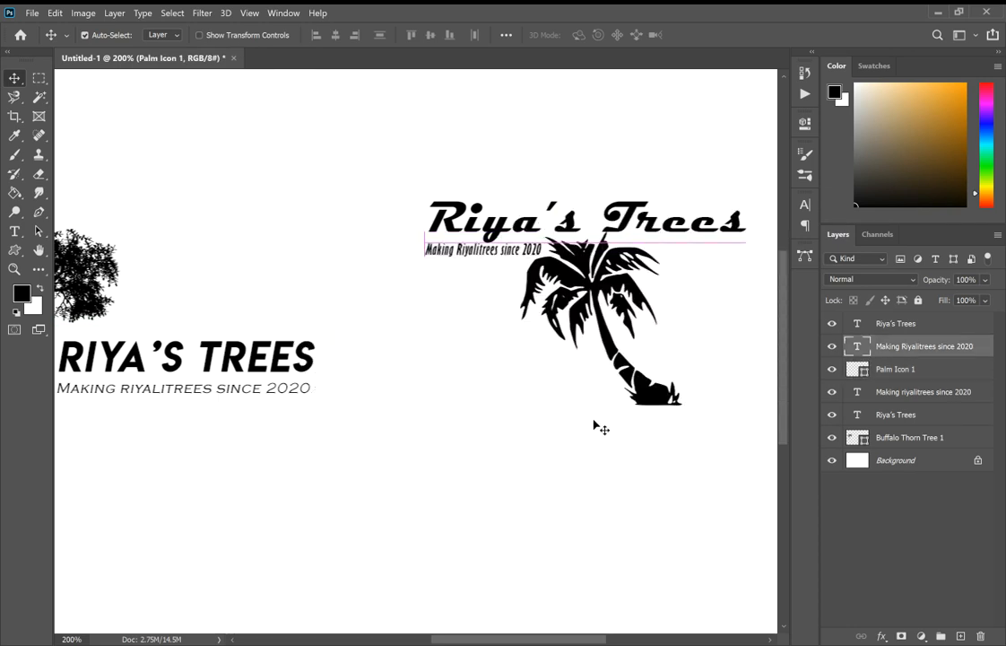
Raise the palm so its trunk crosses between the words Riya's and Trees, and move the tagline beneath Trees
left_click_drag(598, 273, 549, 159)
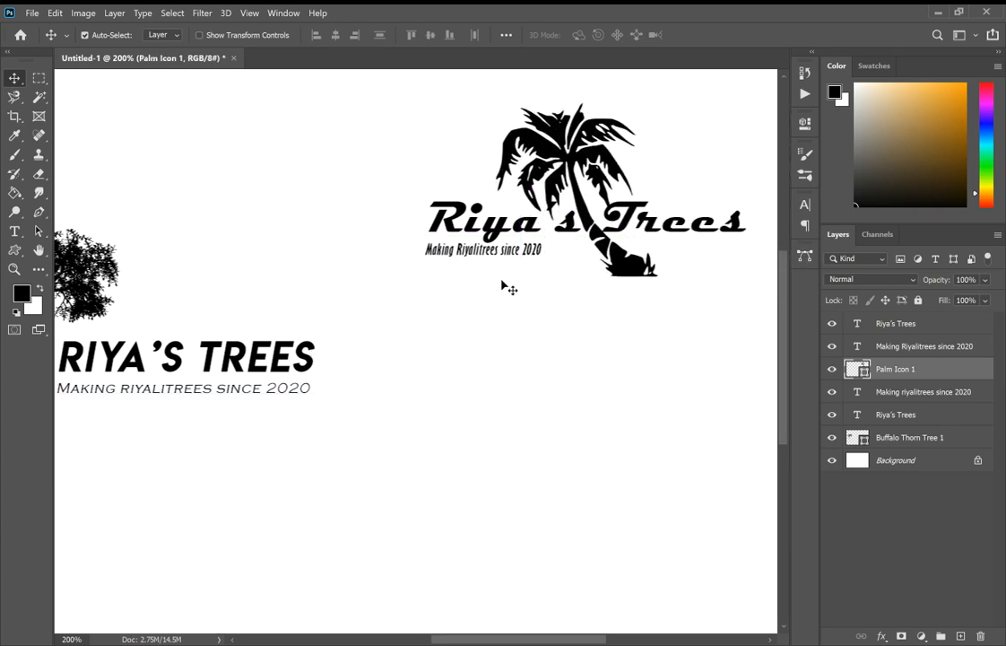
left_click(577, 158)
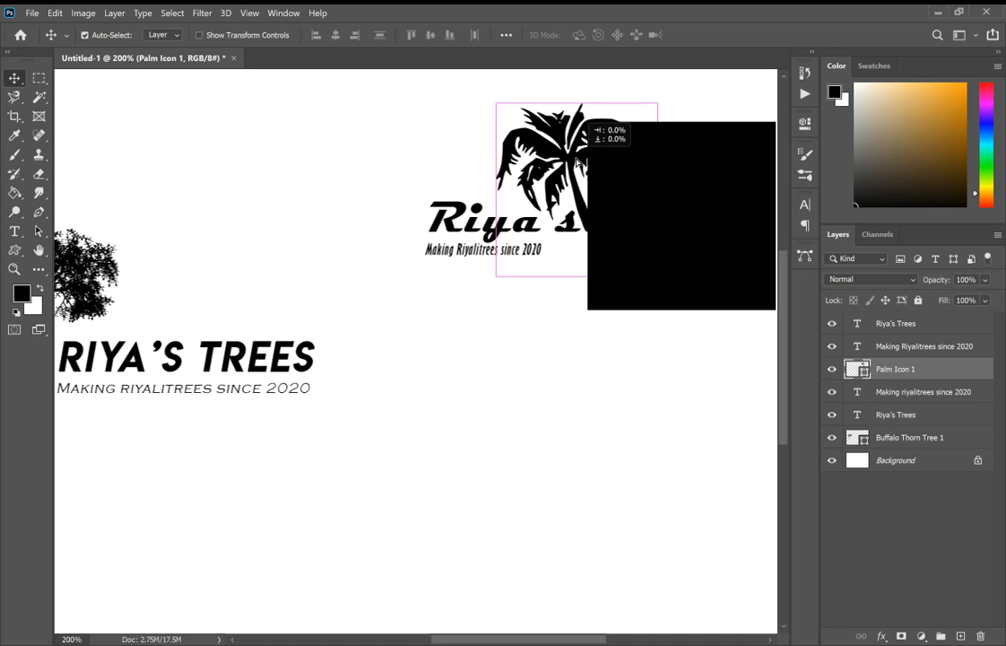
left_click_drag(503, 253, 707, 251)
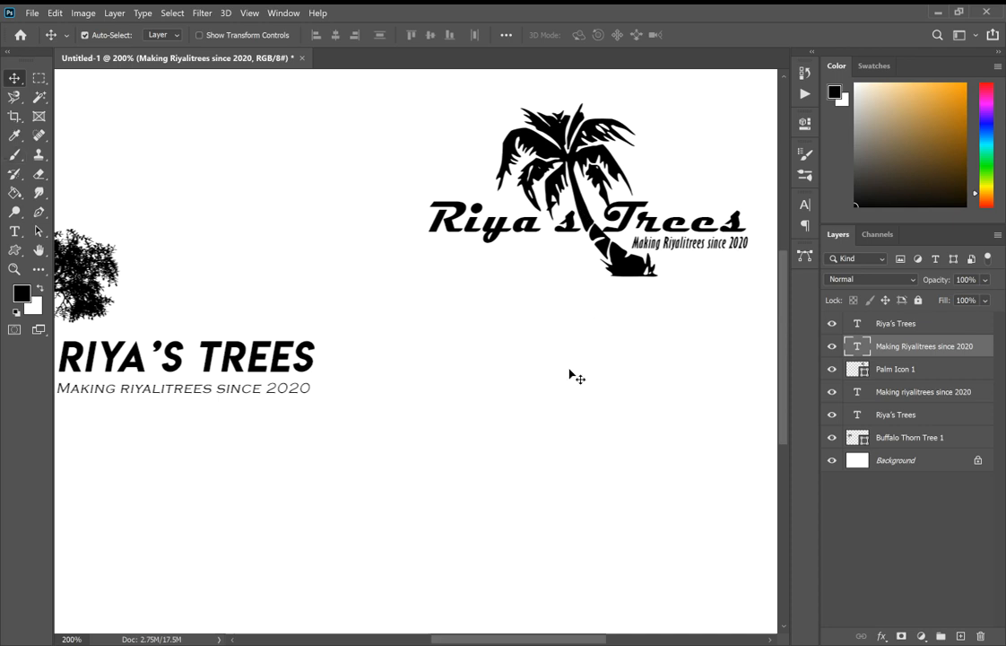
Move the palm, its name and its tagline down together to line up with the first logo, and deselect the layers
left_click(507, 148)
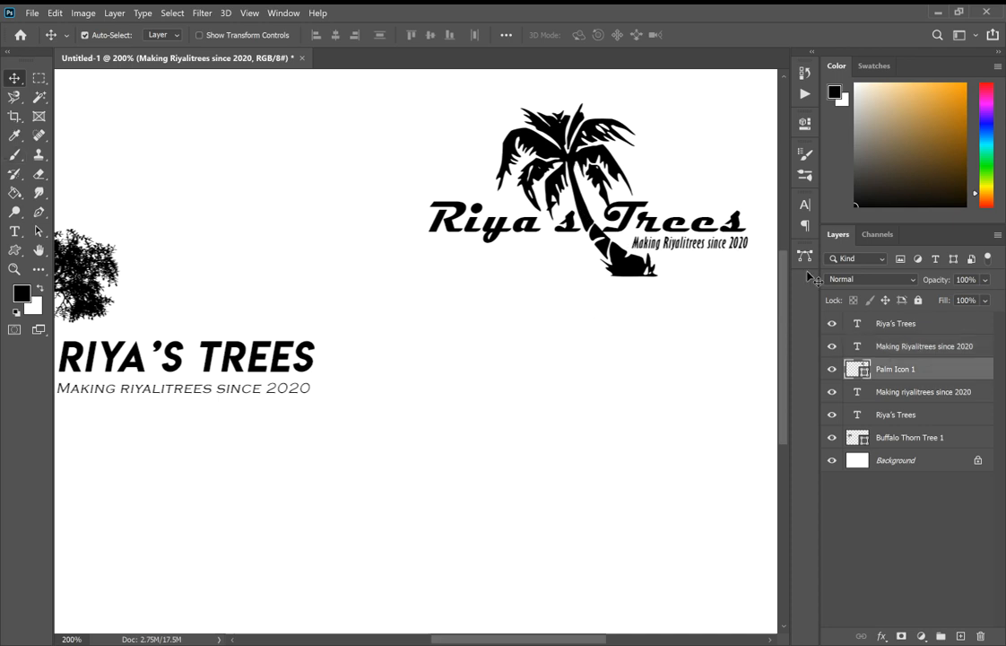
left_click(916, 349, "ctrl")
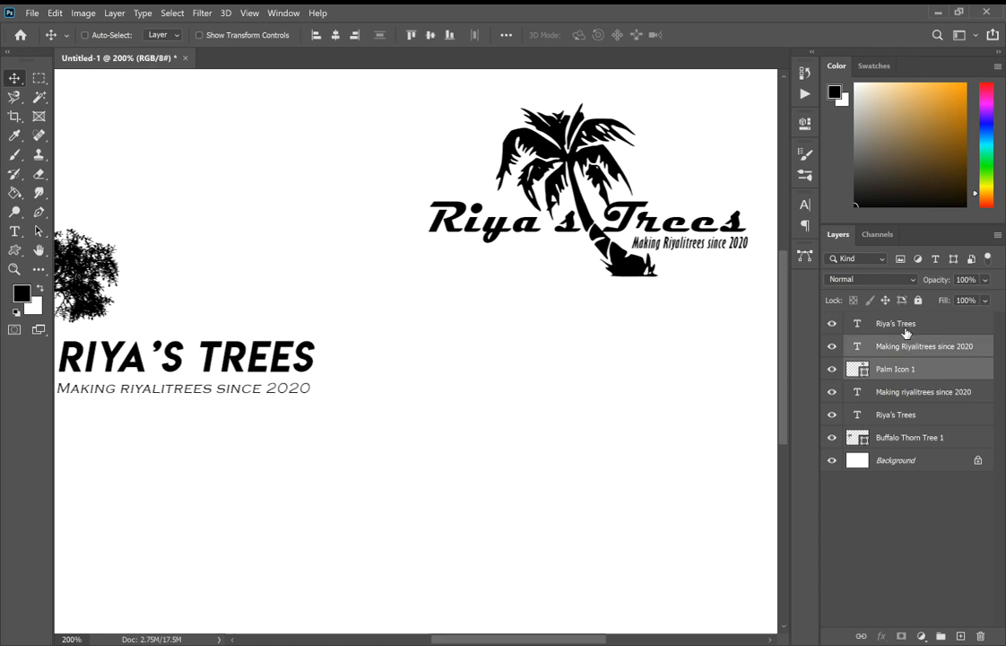
left_click_drag(574, 177, 570, 300)
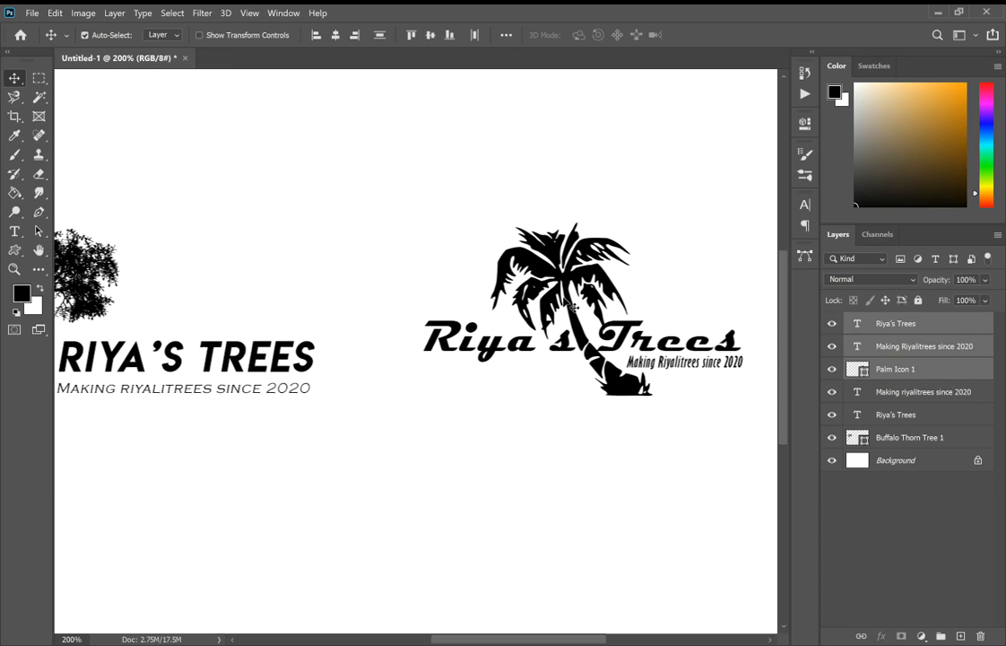
double_click(38, 252)
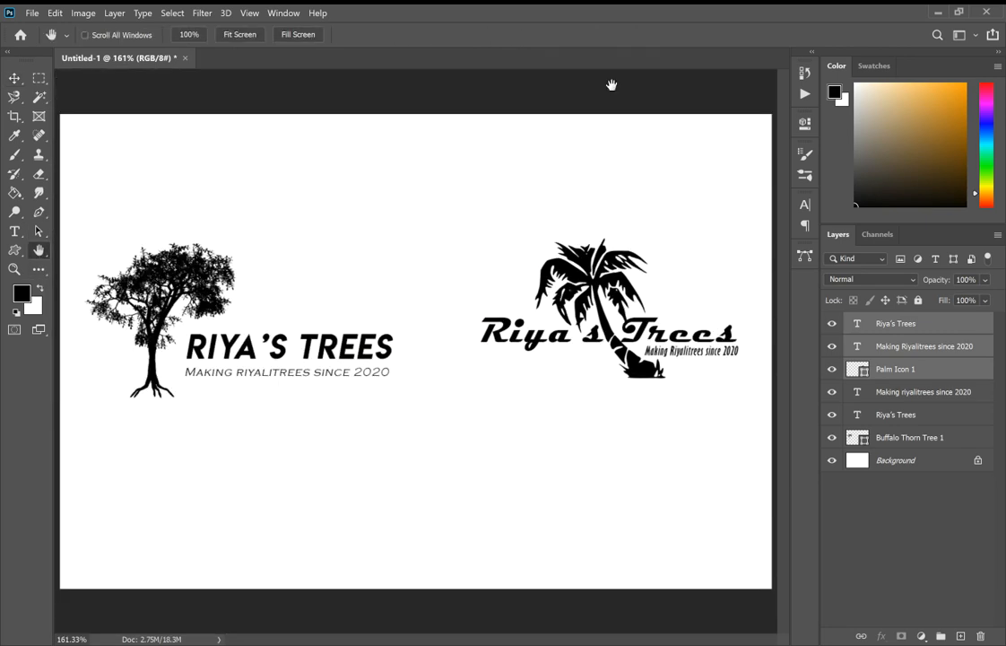
left_click(883, 497)
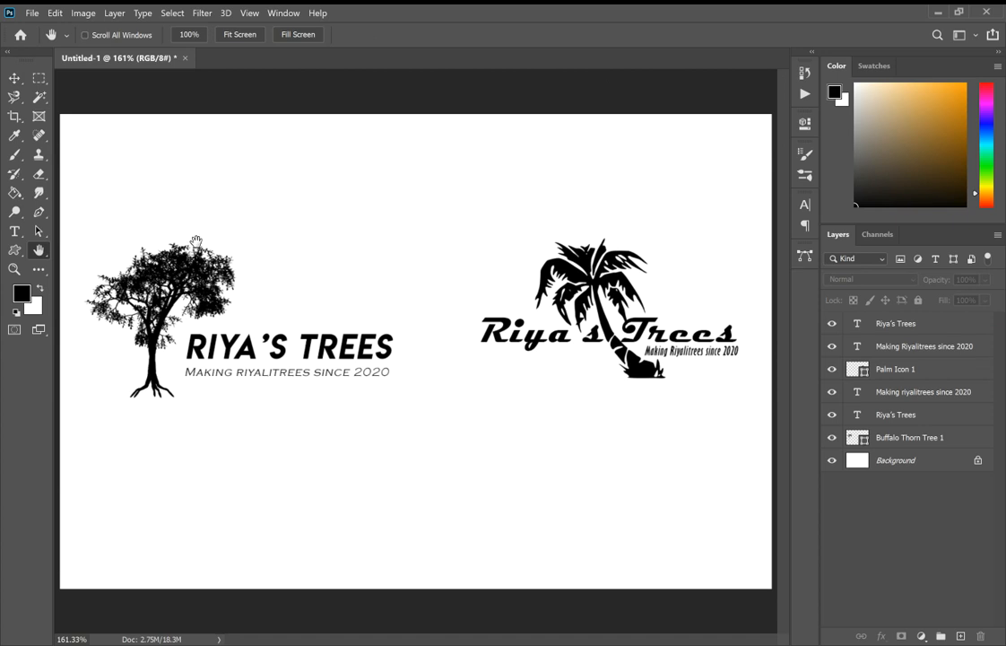